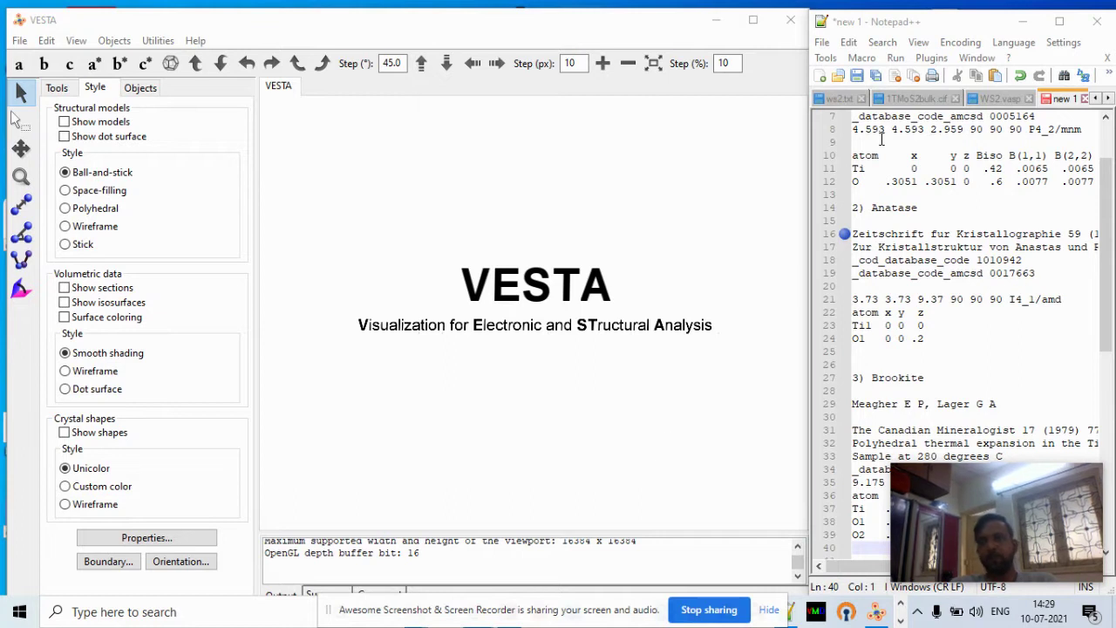
# Review the Rutile lattice parameters, space group and atom coordinates in the Notepad++ notes
pyautogui.click(1060, 21)
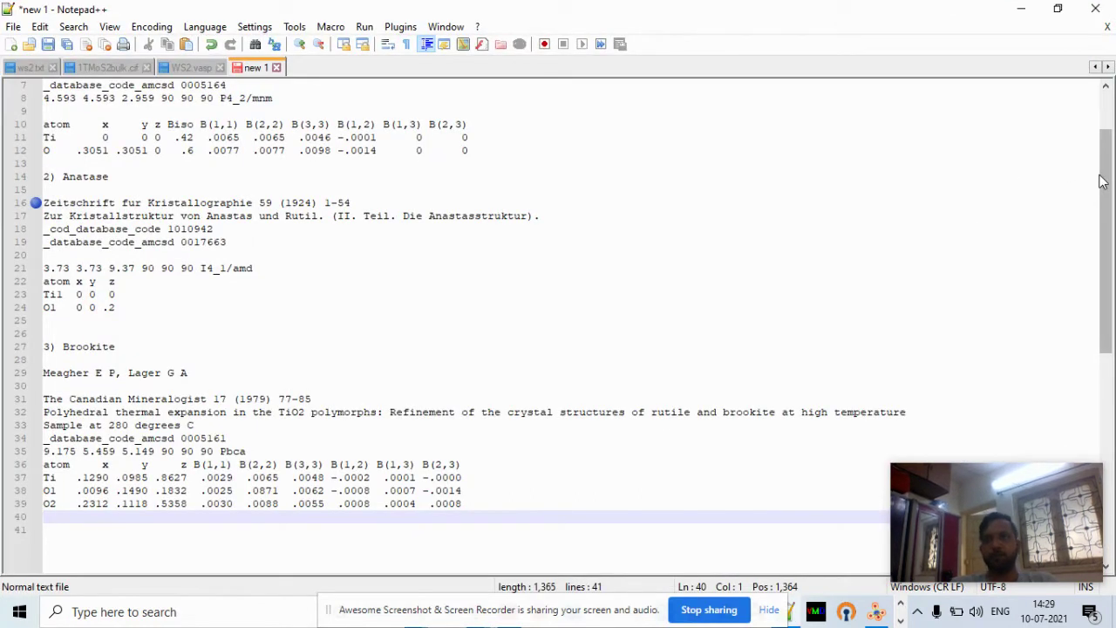
pyautogui.moveTo(1105, 181); pyautogui.dragTo(1092, 121)
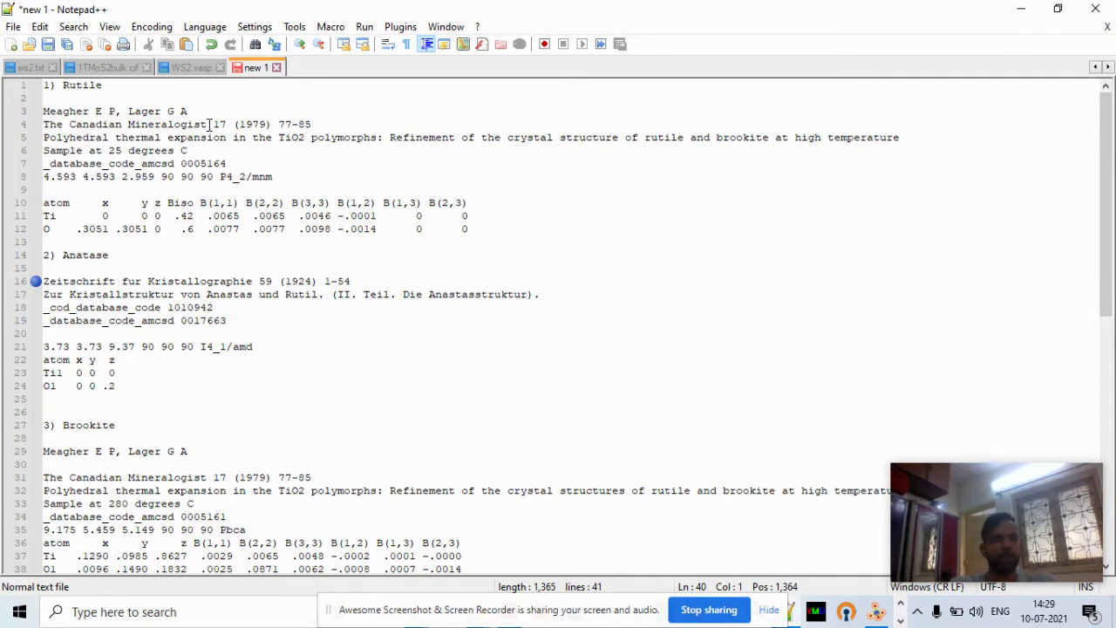
pyautogui.click(256, 178)
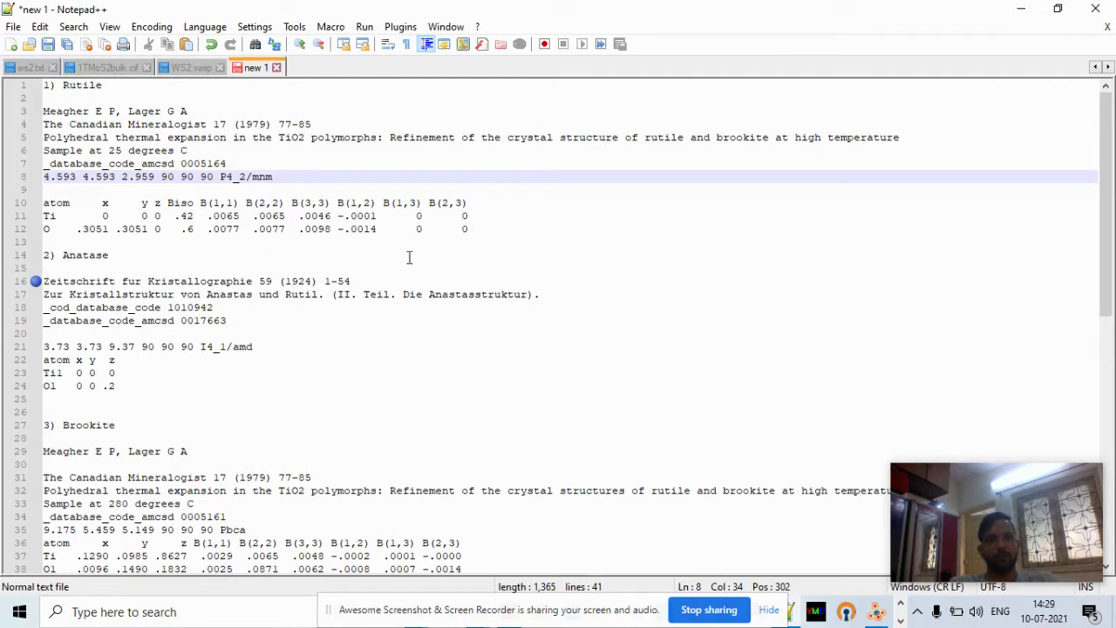
pyautogui.click(1061, 15)
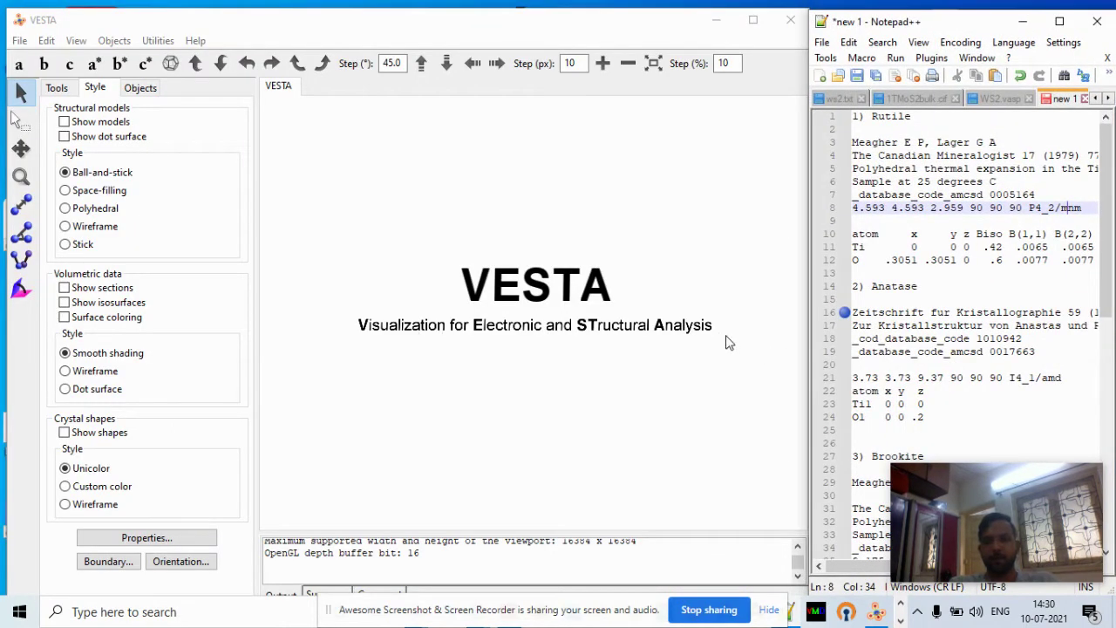
# Create a new structure in VESTA and title its phase Rutile
pyautogui.click(648, 281)
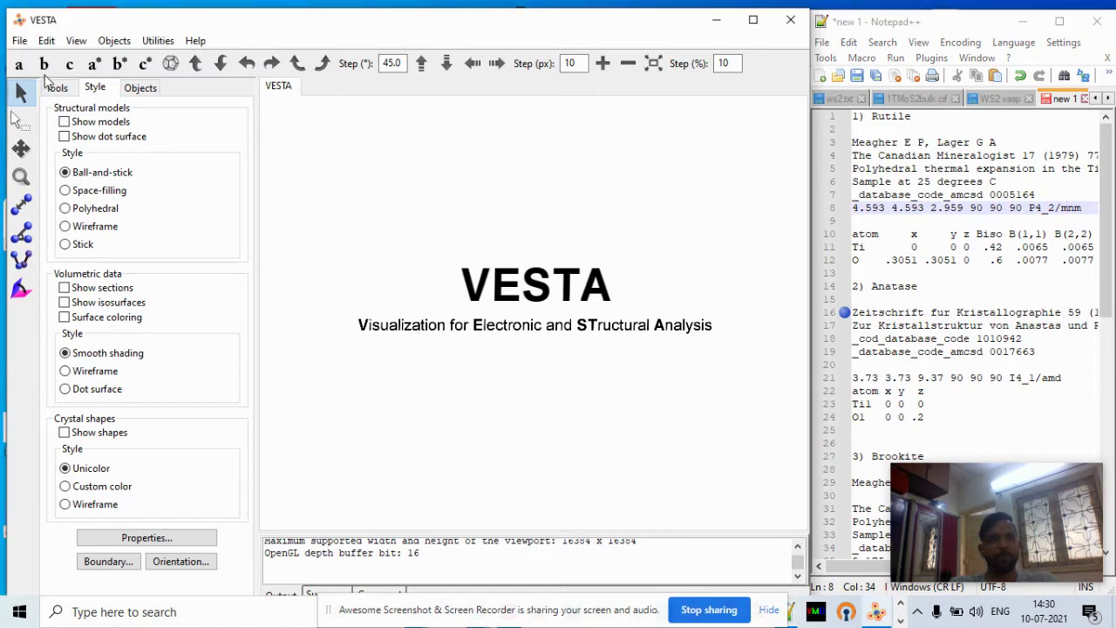
pyautogui.click(19, 41)
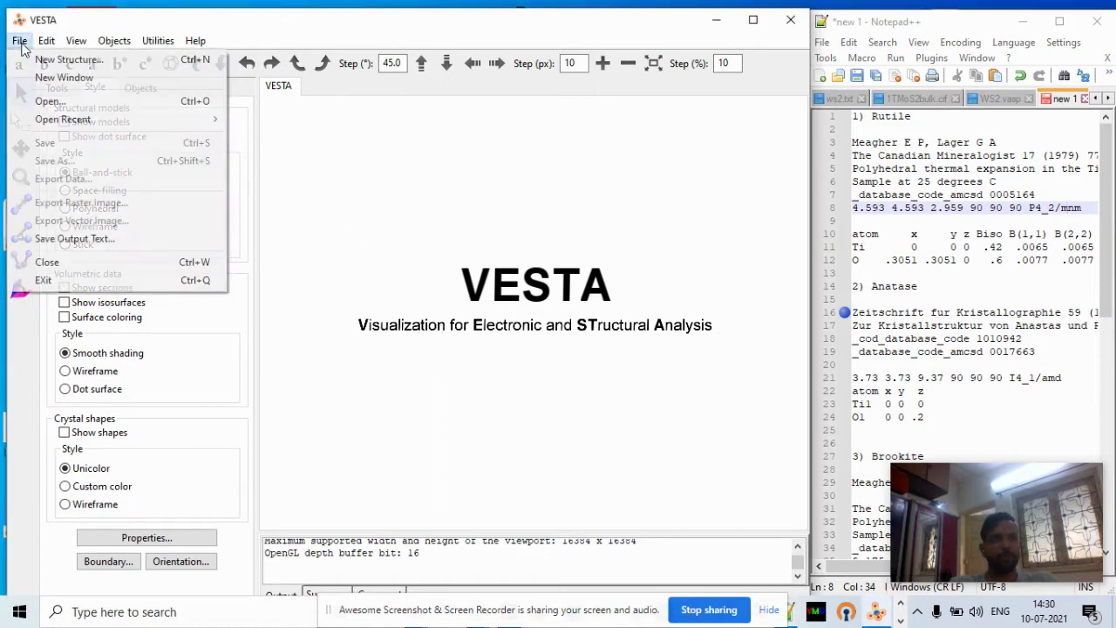
pyautogui.click(62, 61)
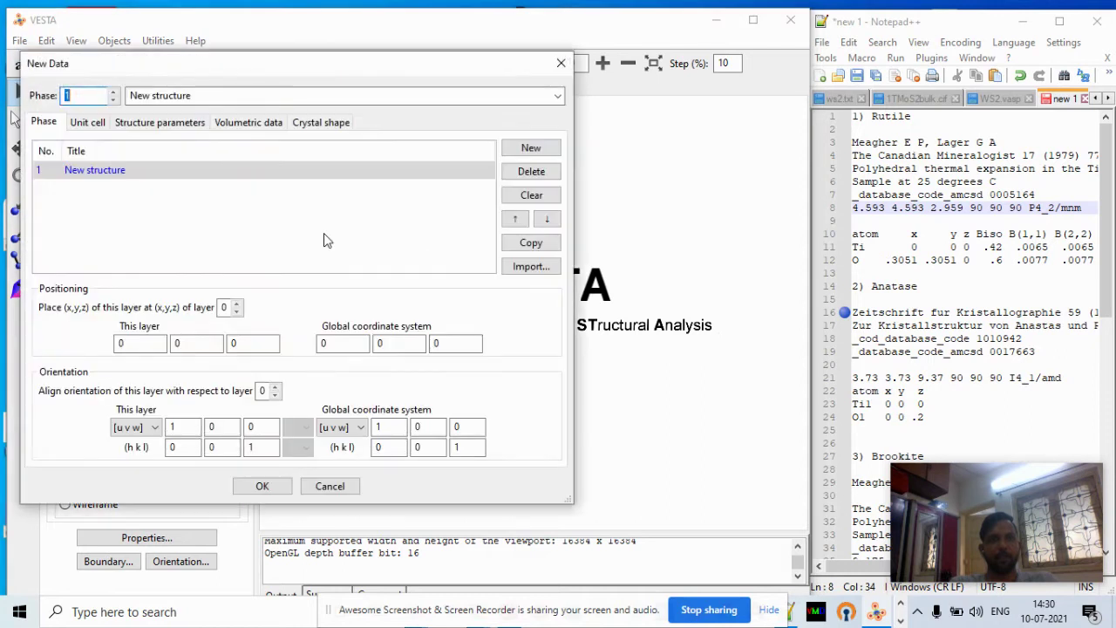
pyautogui.click(227, 95)
pyautogui.hotkey('ctrl', 'a')
pyautogui.write('R')
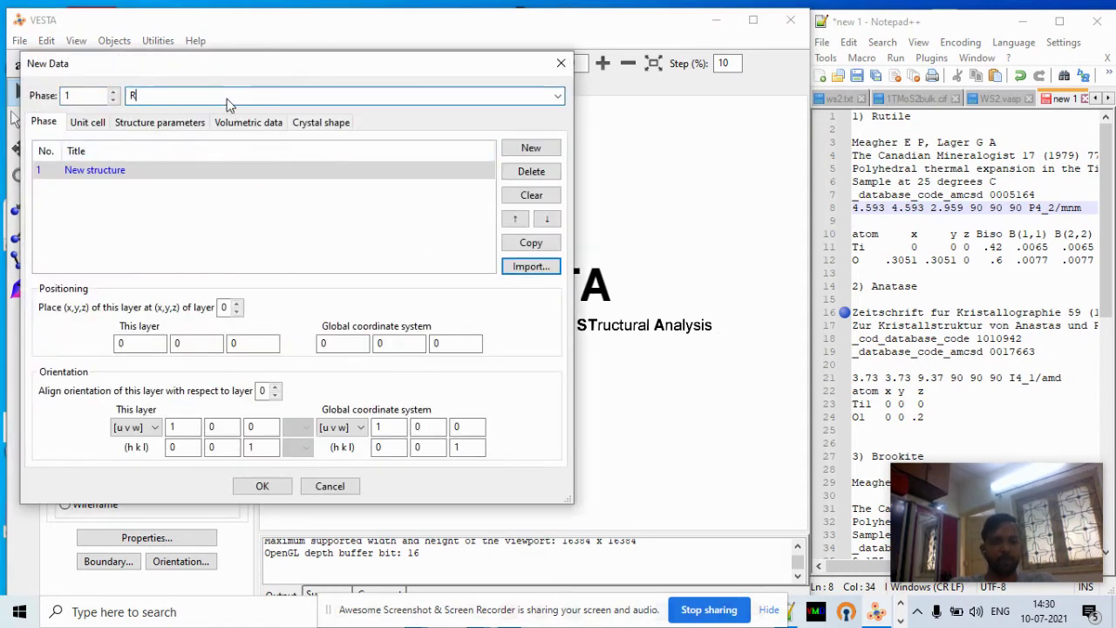
pyautogui.write('uti')
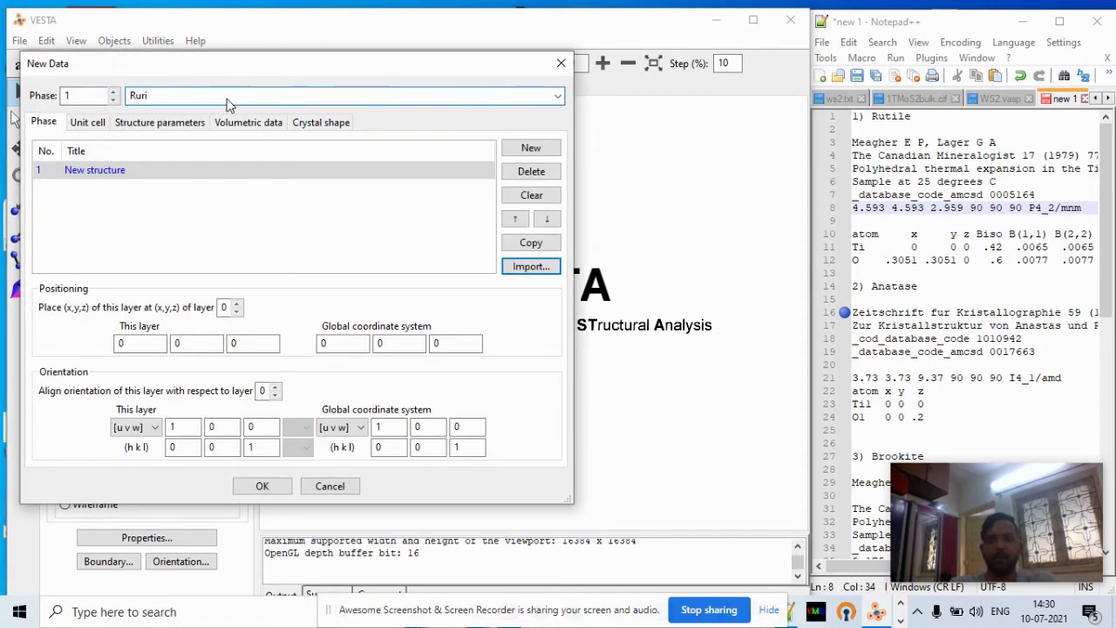
pyautogui.write('tilw')
pyautogui.press('BackSpace')
pyautogui.write('e')
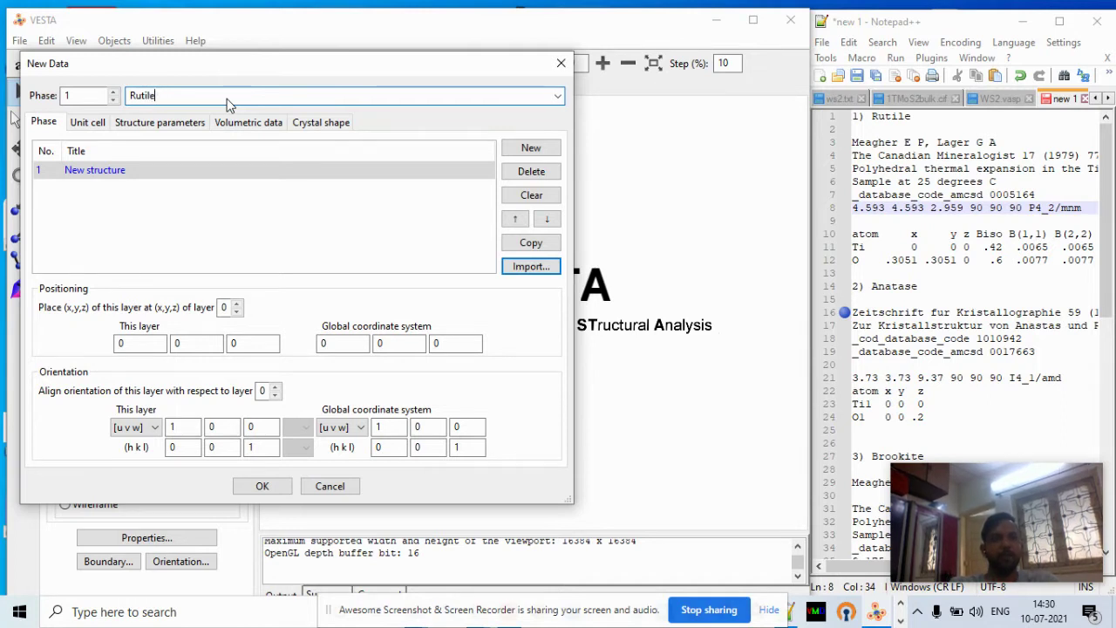
# Set the unit cell symmetry to the tetragonal system with space group 136, P 42/m n m
pyautogui.click(96, 126)
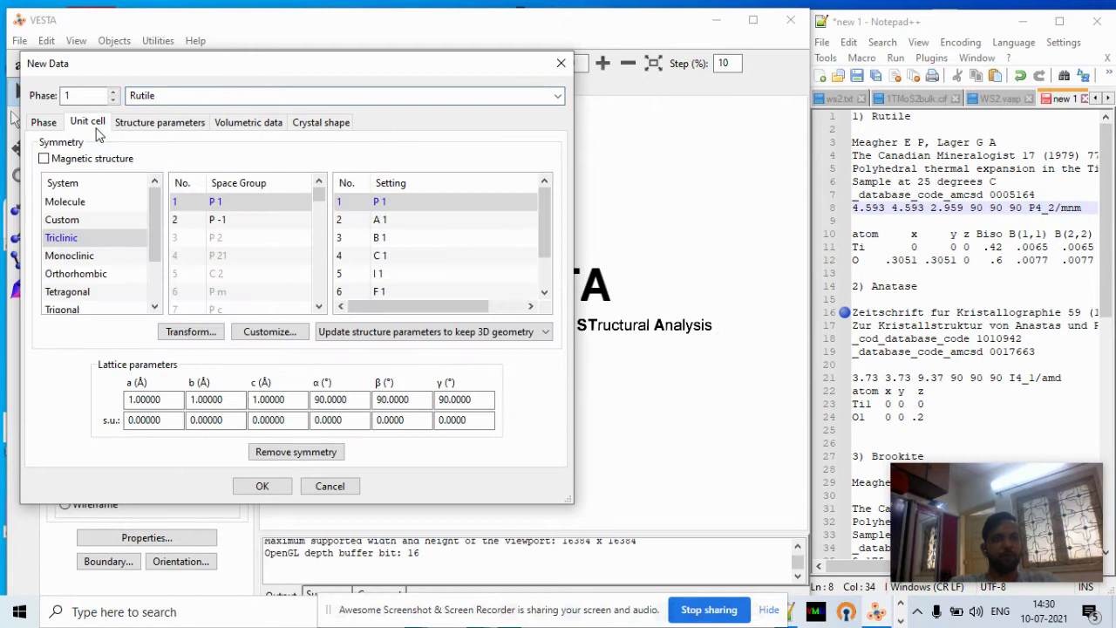
pyautogui.click(103, 294)
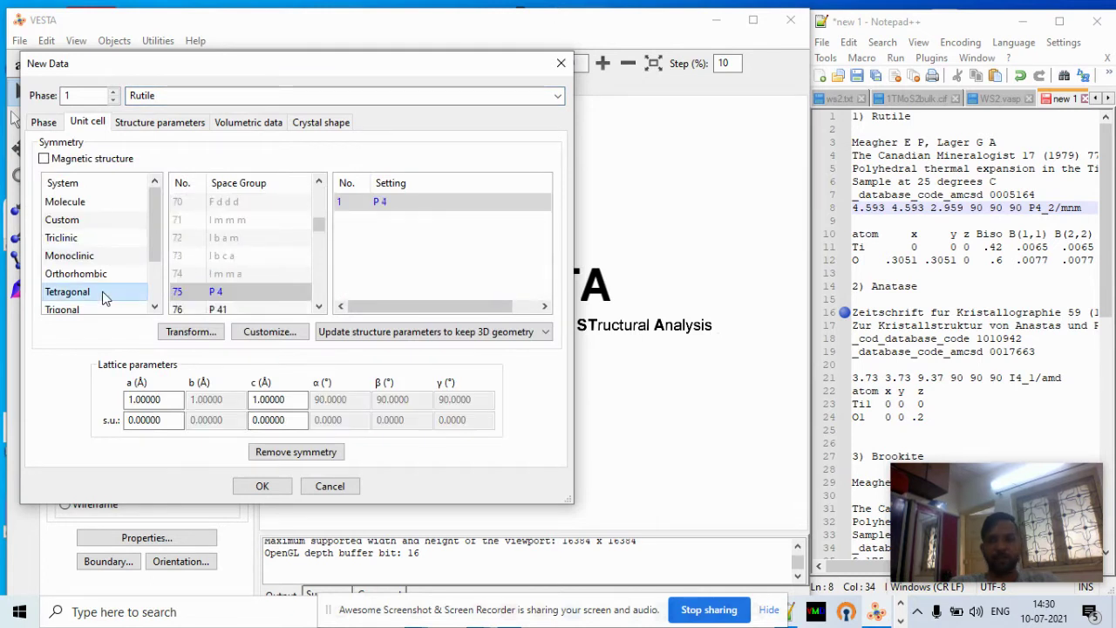
pyautogui.click(319, 306)
pyautogui.click(319, 306)
pyautogui.click(319, 306)
pyautogui.click(319, 306)
pyautogui.click(319, 306)
pyautogui.click(319, 306)
pyautogui.click(319, 306)
pyautogui.click(319, 306)
pyautogui.click(319, 306)
pyautogui.click(319, 306)
pyautogui.click(319, 306)
pyautogui.click(319, 306)
pyautogui.click(319, 306)
pyautogui.click(319, 306)
pyautogui.click(319, 306)
pyautogui.click(319, 306)
pyautogui.click(319, 306)
pyautogui.click(319, 306)
pyautogui.click(320, 306)
pyautogui.click(319, 306)
pyautogui.click(318, 287)
pyautogui.click(318, 288)
pyautogui.click(318, 288)
pyautogui.click(319, 288)
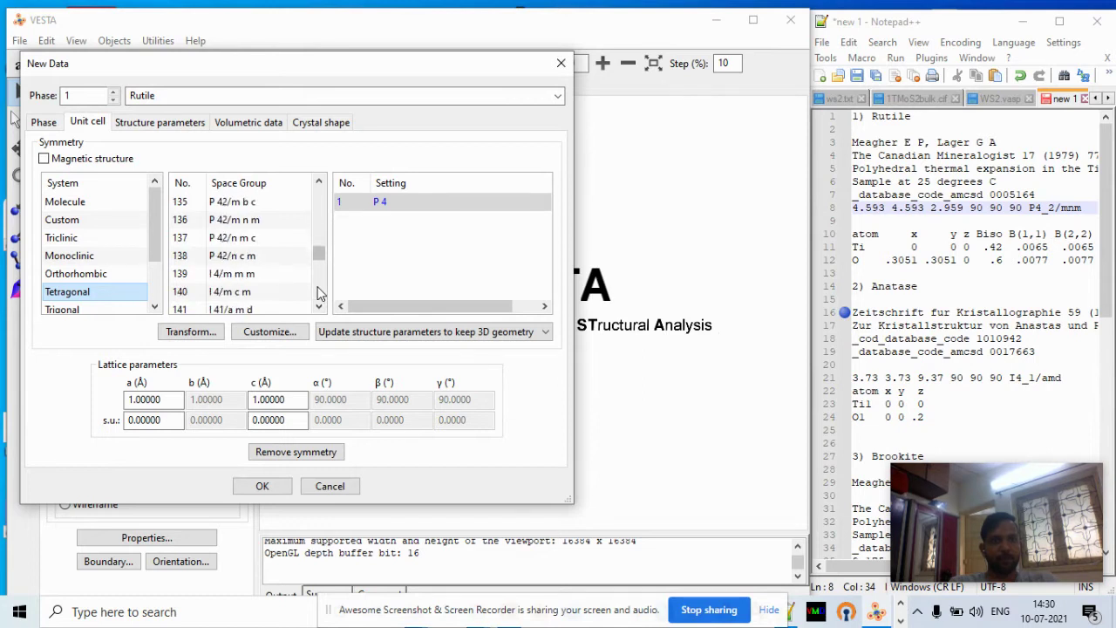
pyautogui.click(257, 224)
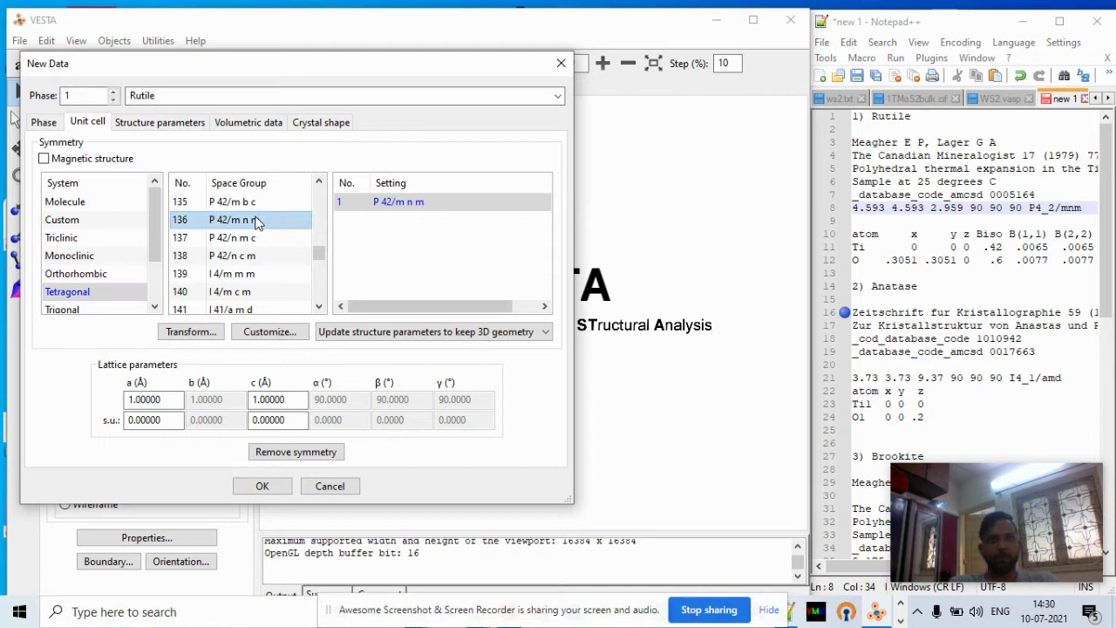
# Set the unit cell's lattice parameter a to 4.593 Å
pyautogui.click(175, 398)
pyautogui.press('BackSpace')
pyautogui.press('BackSpace')
pyautogui.press('BackSpace')
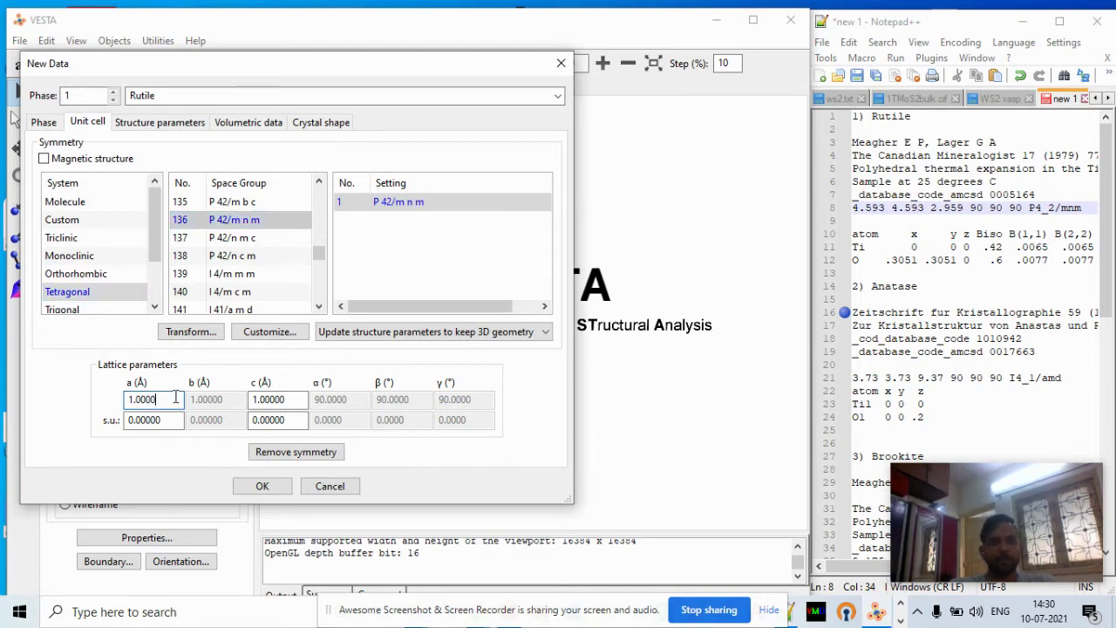
pyautogui.press('BackSpace')
pyautogui.press('BackSpace')
pyautogui.press('BackSpace')
pyautogui.press('BackSpace')
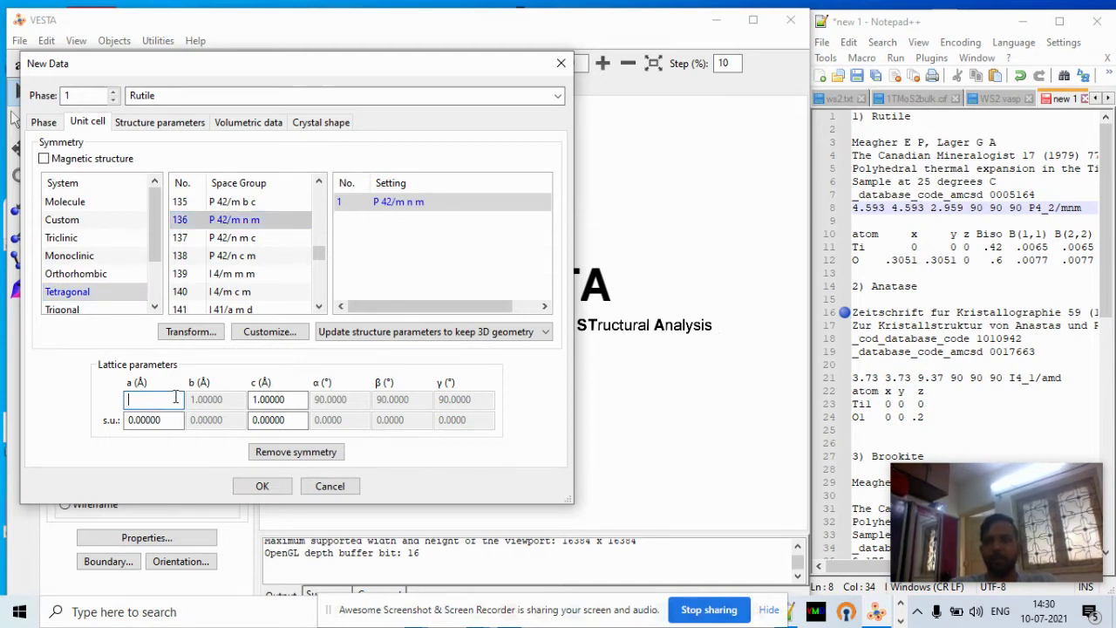
pyautogui.write('4')
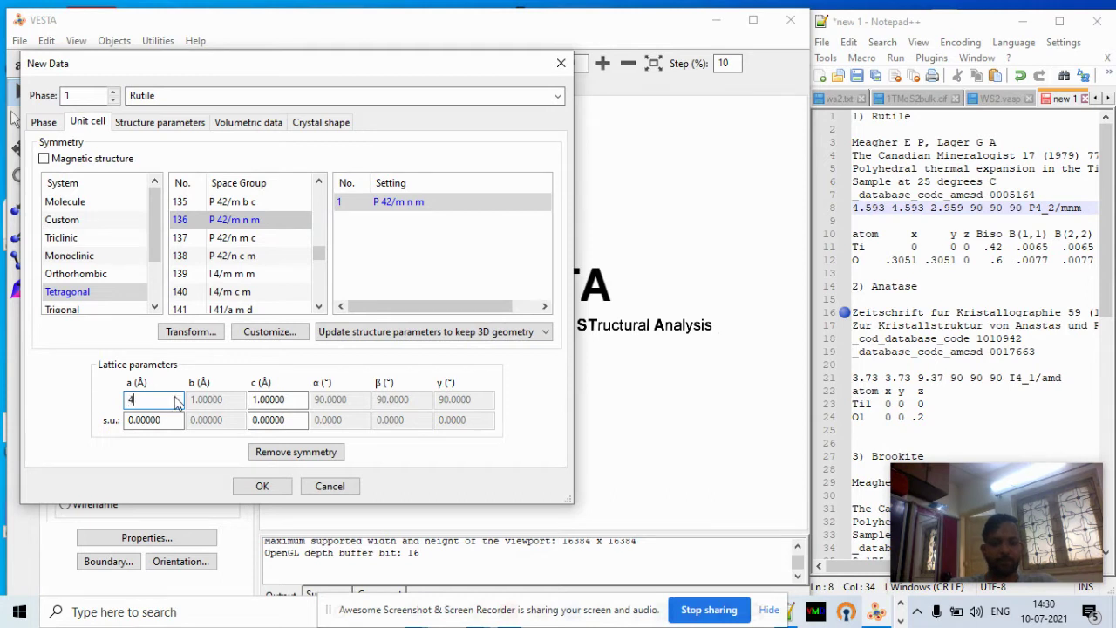
pyautogui.write('.593')
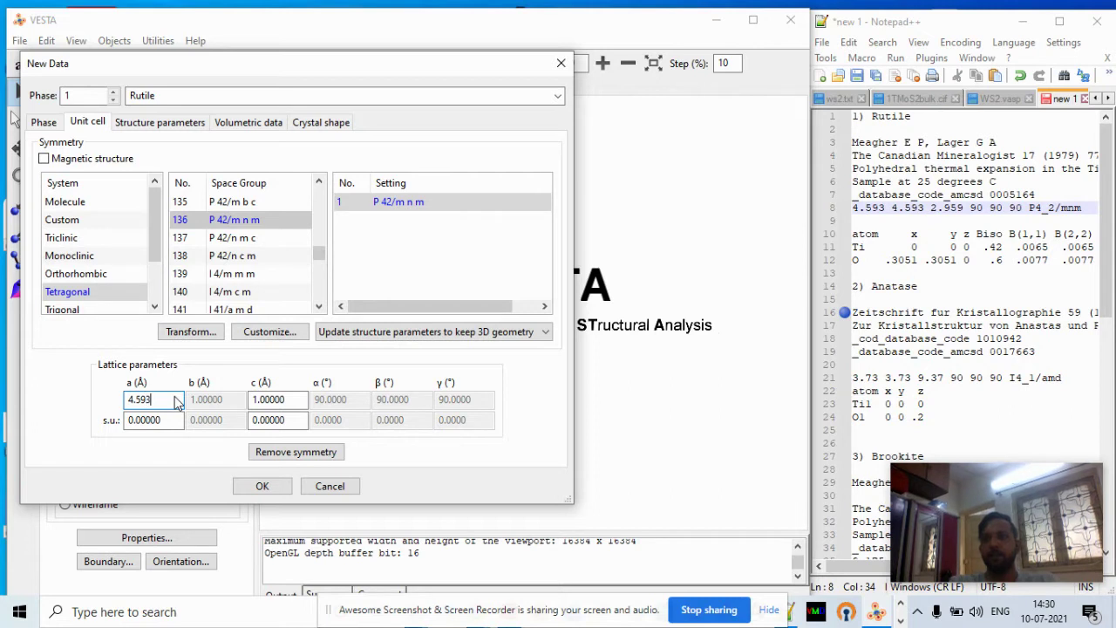
# Set the unit cell's lattice parameter c to 2.959 Å
pyautogui.click(288, 401)
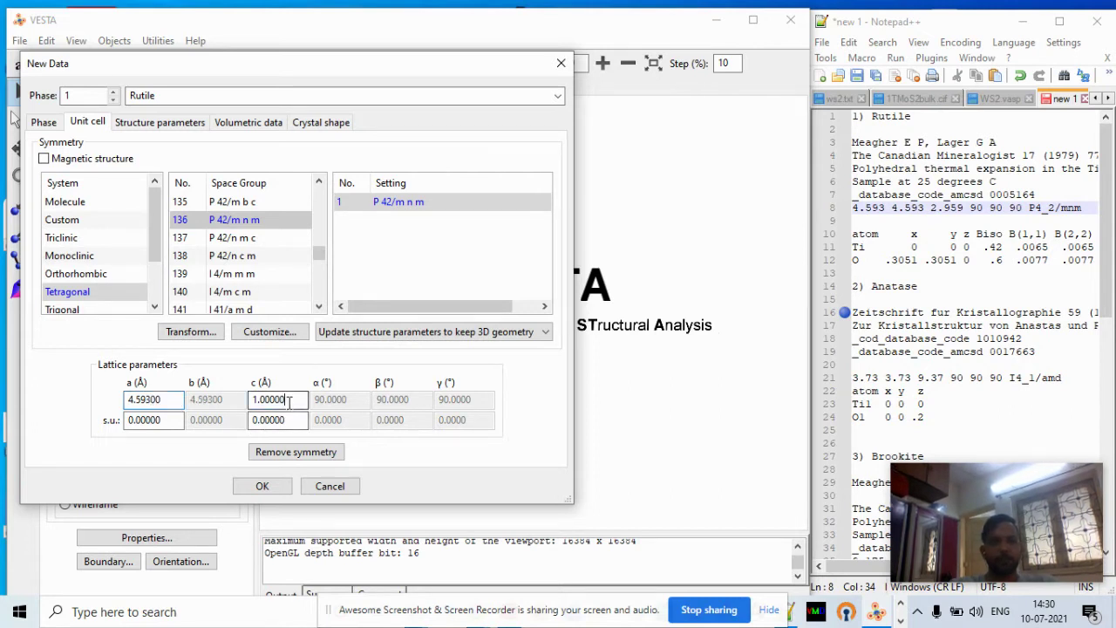
pyautogui.write('2.')
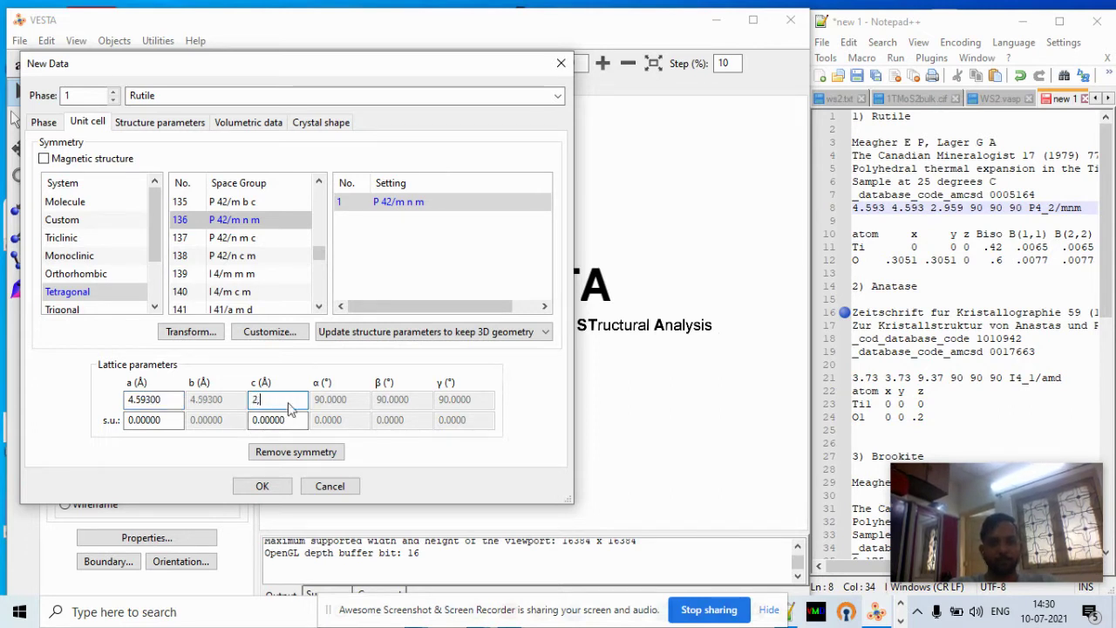
pyautogui.press('Left')
pyautogui.press('Left')
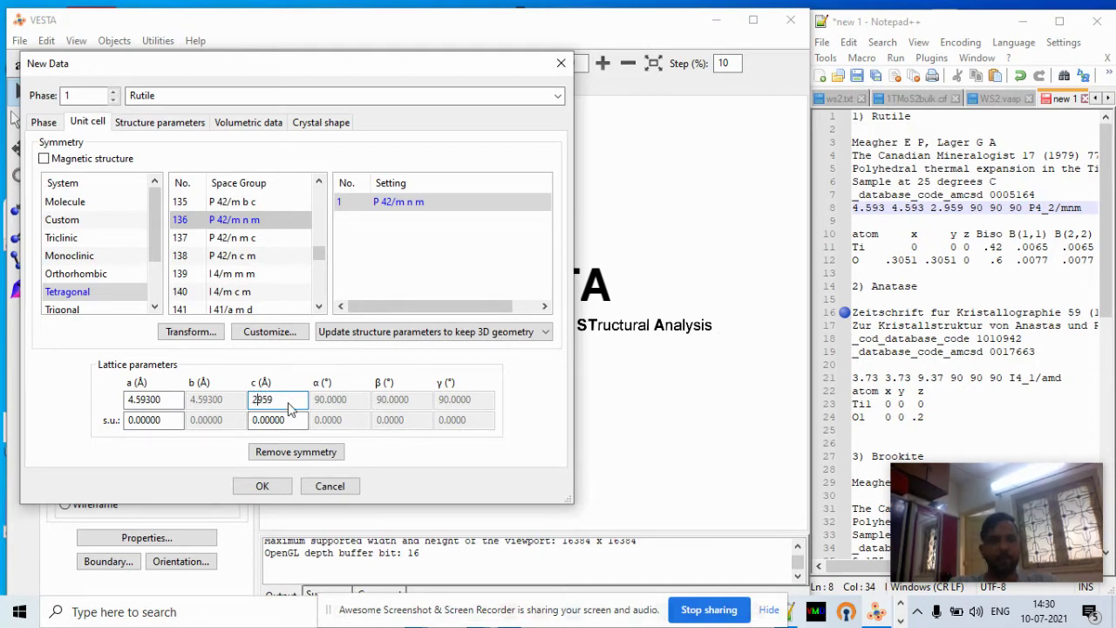
pyautogui.write('.')
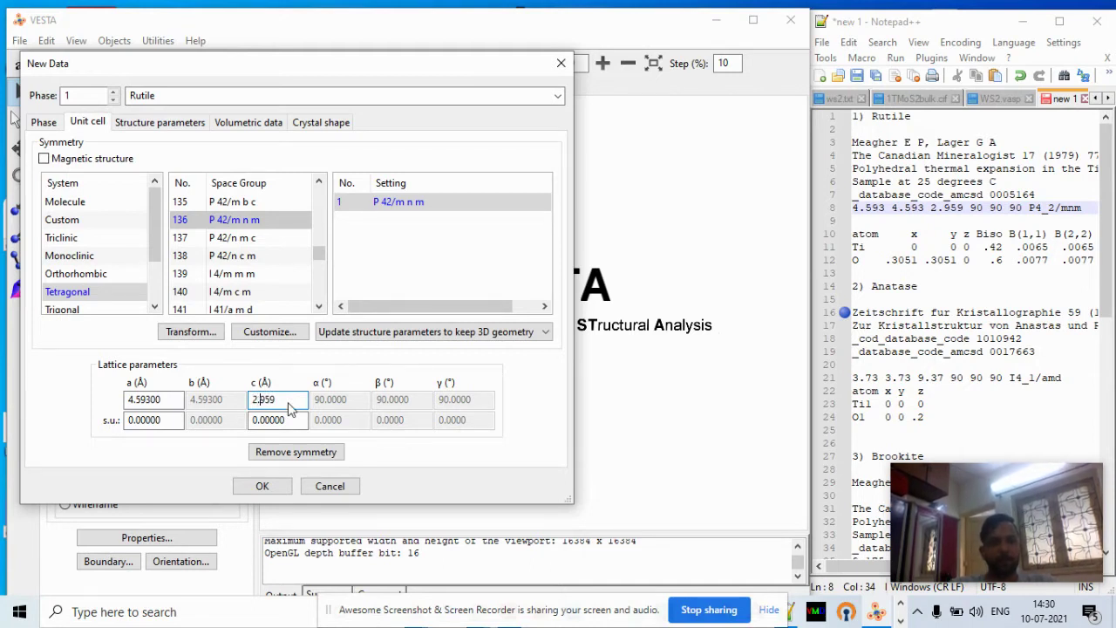
# Add an atom to the structure parameters with symbol Ti and label Ti
pyautogui.click(179, 124)
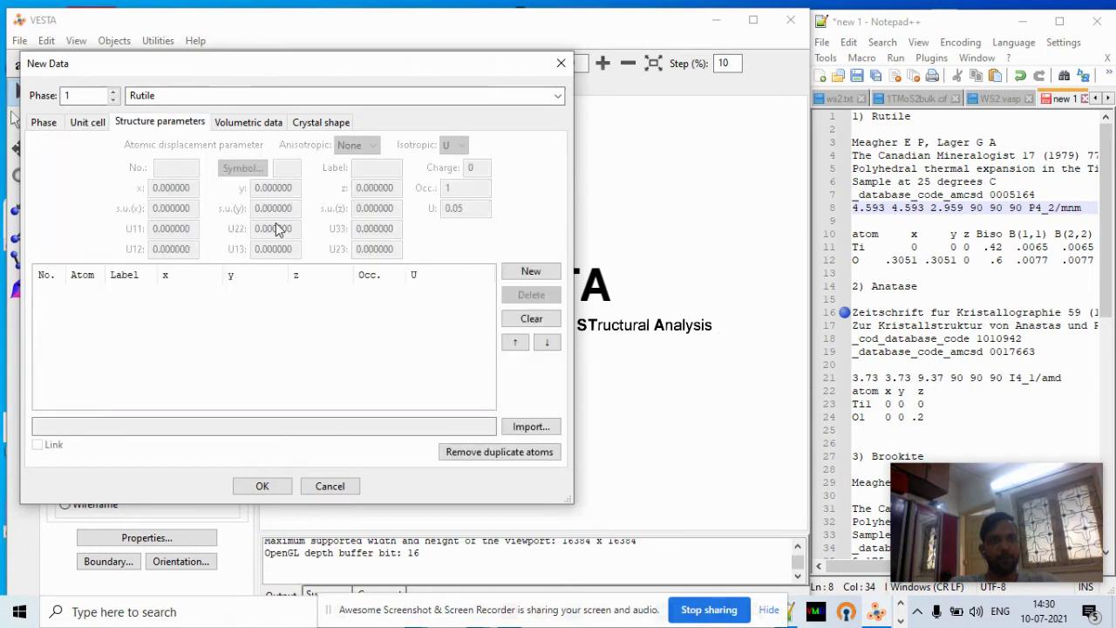
pyautogui.click(531, 271)
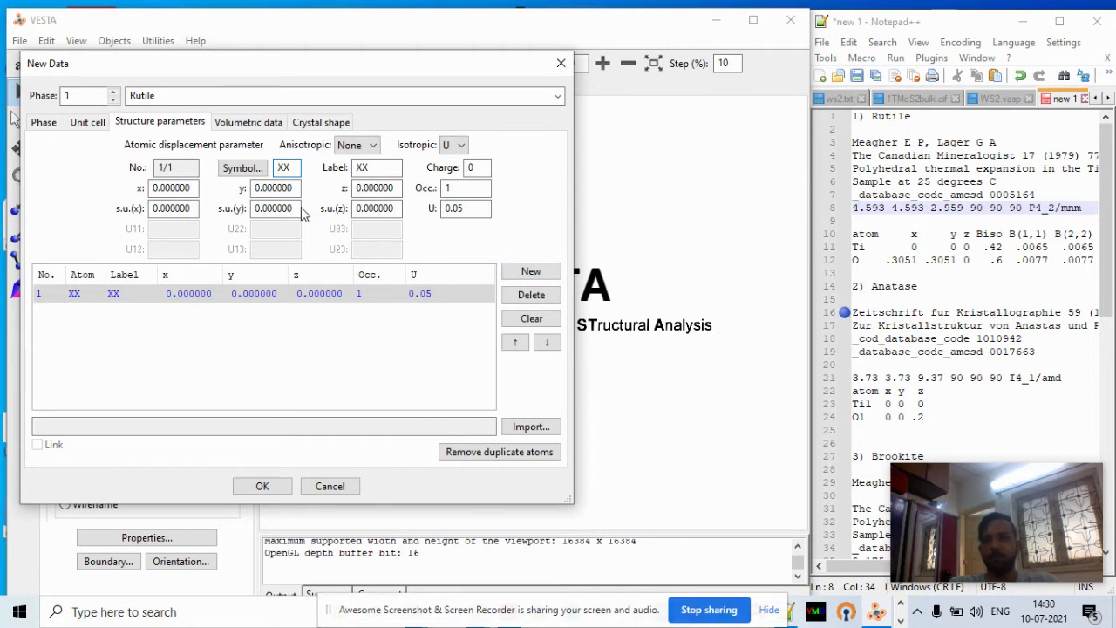
pyautogui.click(296, 163)
pyautogui.press('BackSpace')
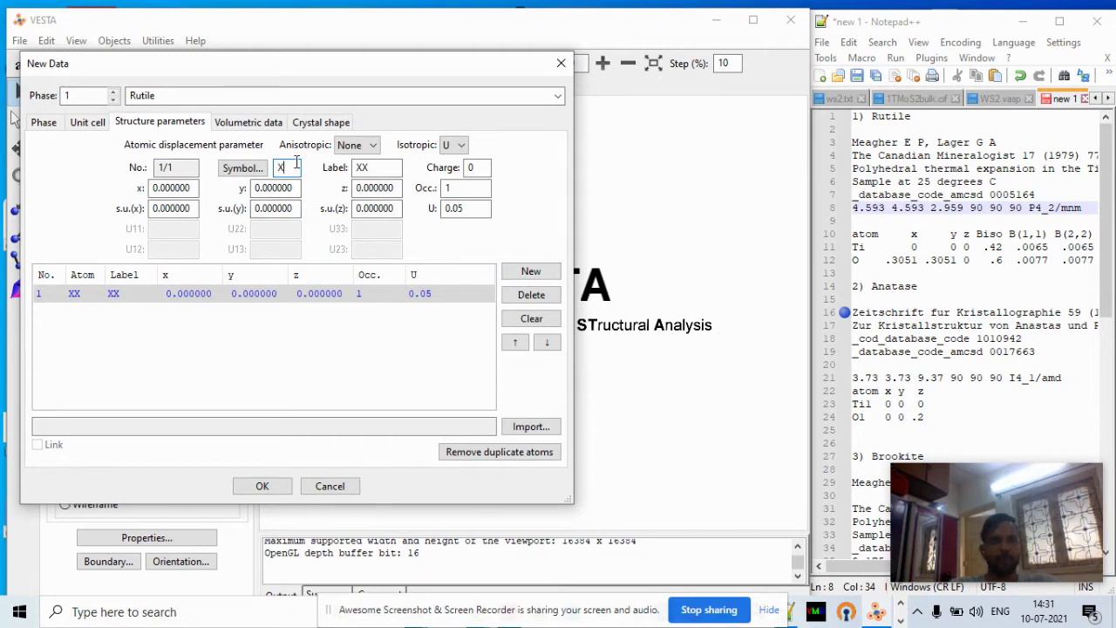
pyautogui.write('Ti')
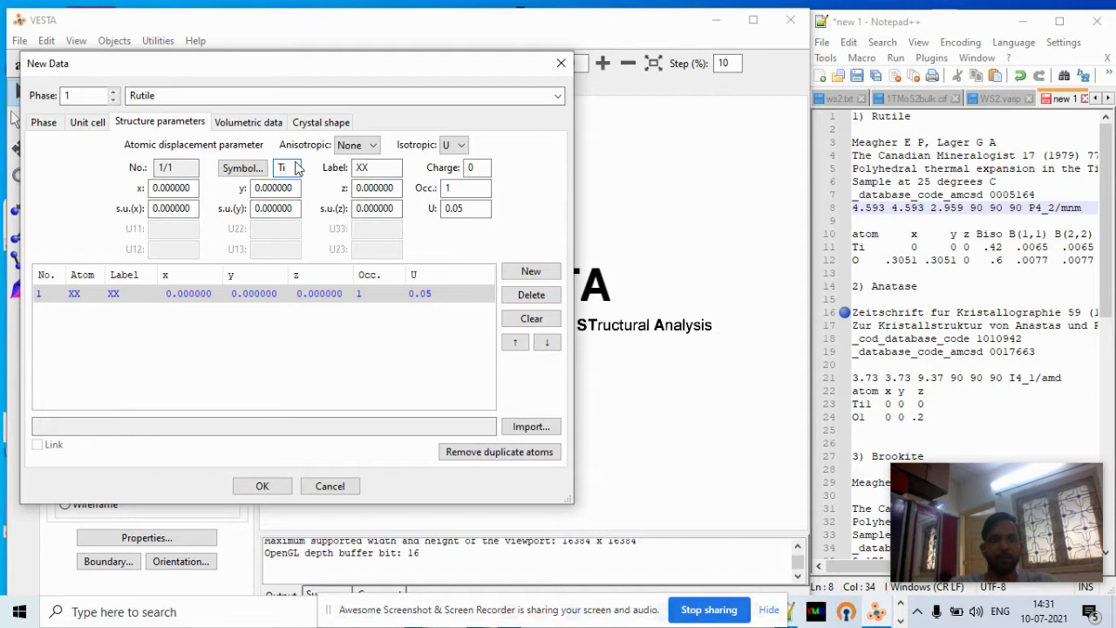
pyautogui.click(362, 166)
pyautogui.press('BackSpace')
pyautogui.write('Ti')
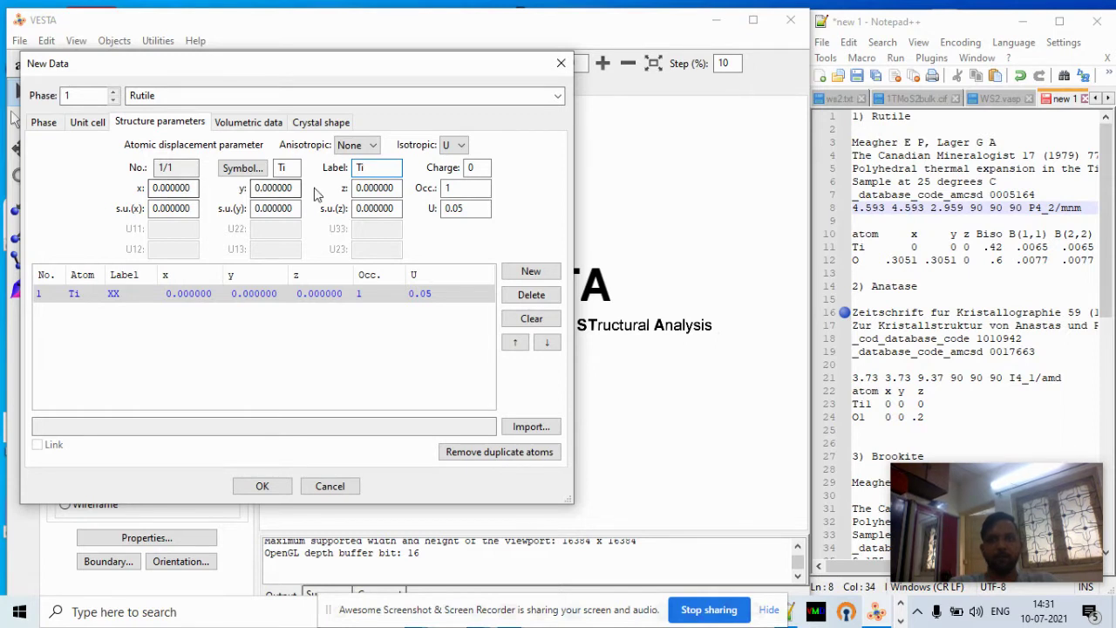
# Set the Ti atom's z coordinate to 0.42
pyautogui.click(401, 188)
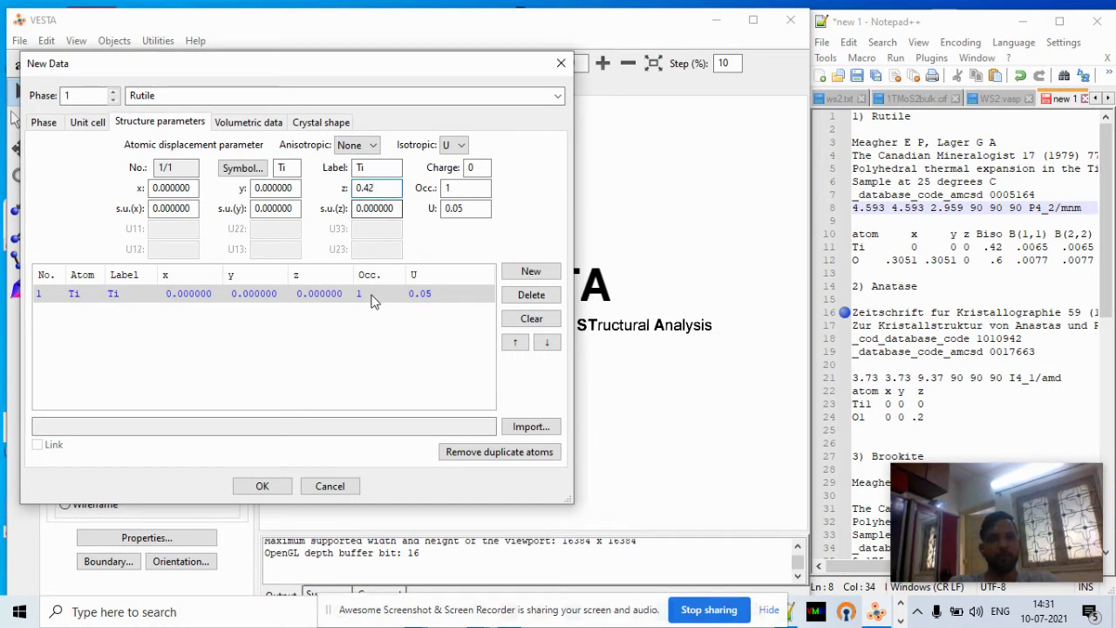
pyautogui.press('Tab')
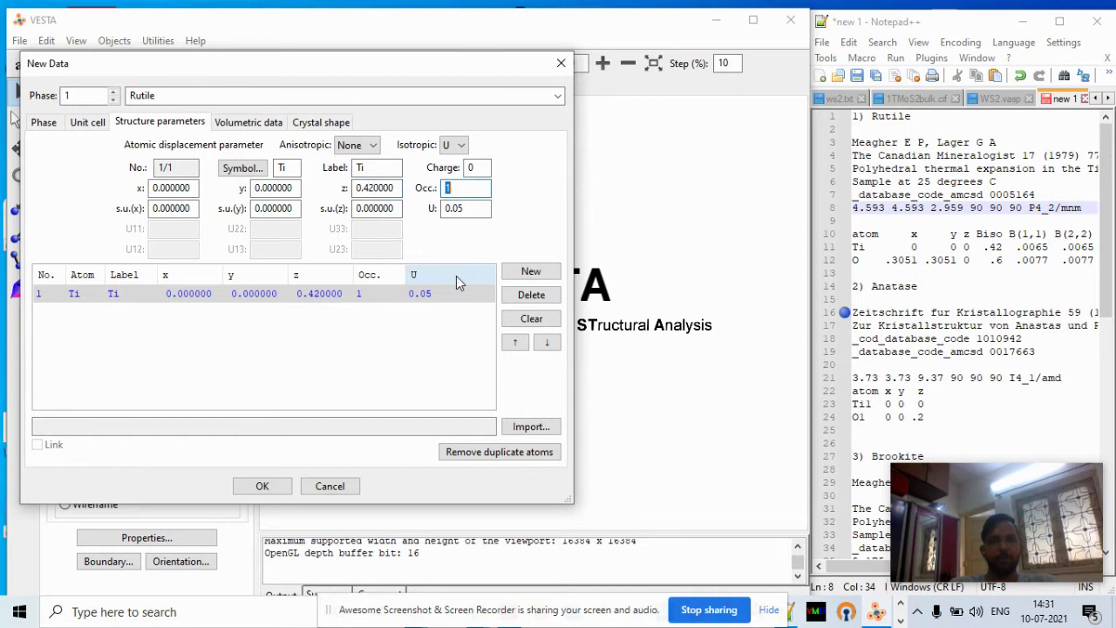
pyautogui.click(453, 319)
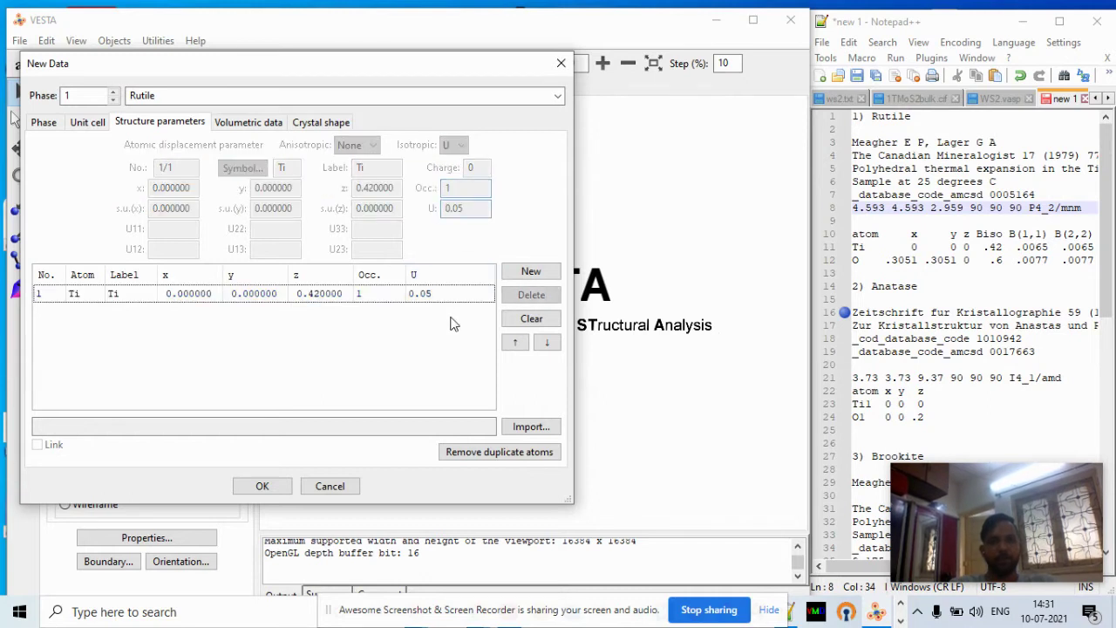
# Add a second atom to the structure, keeping only one extra entry, with symbol O and label O
pyautogui.doubleClick(534, 273)
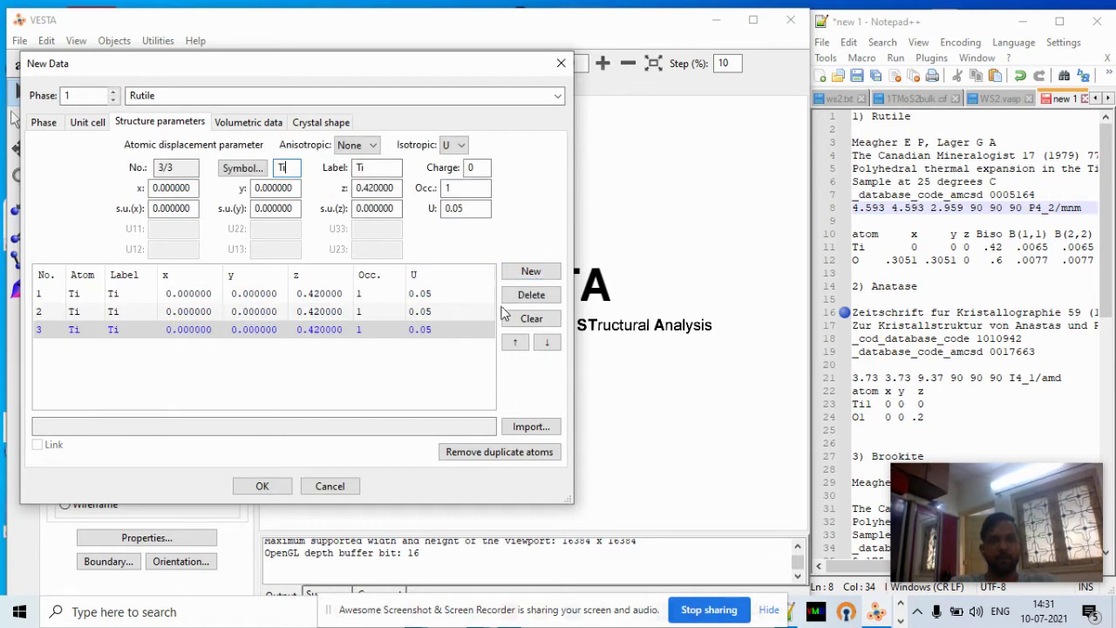
pyautogui.click(531, 295)
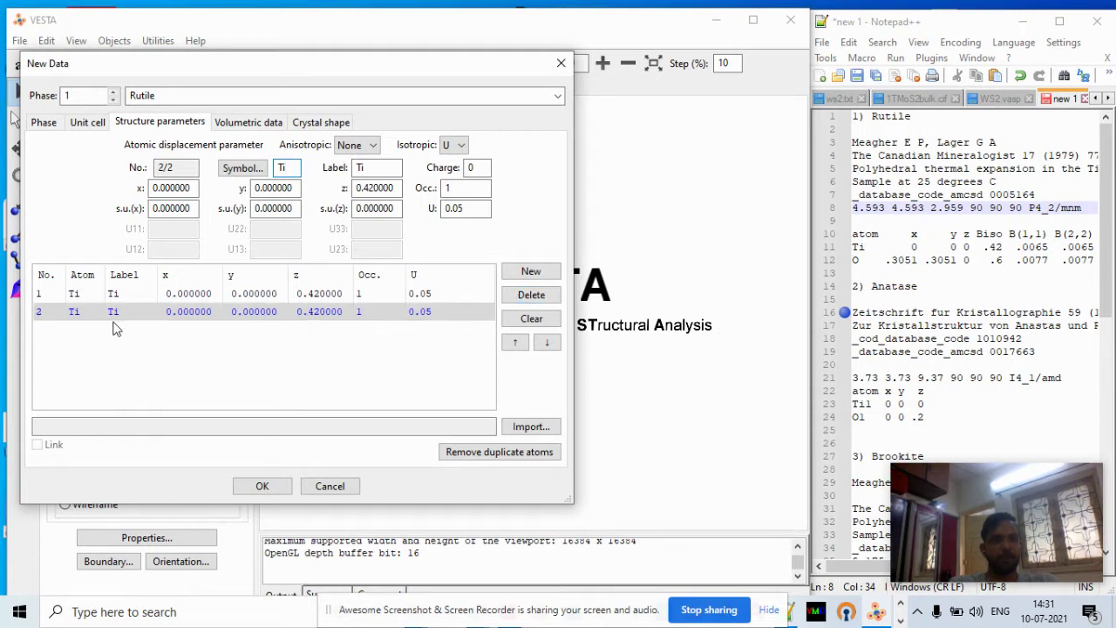
pyautogui.click(85, 319)
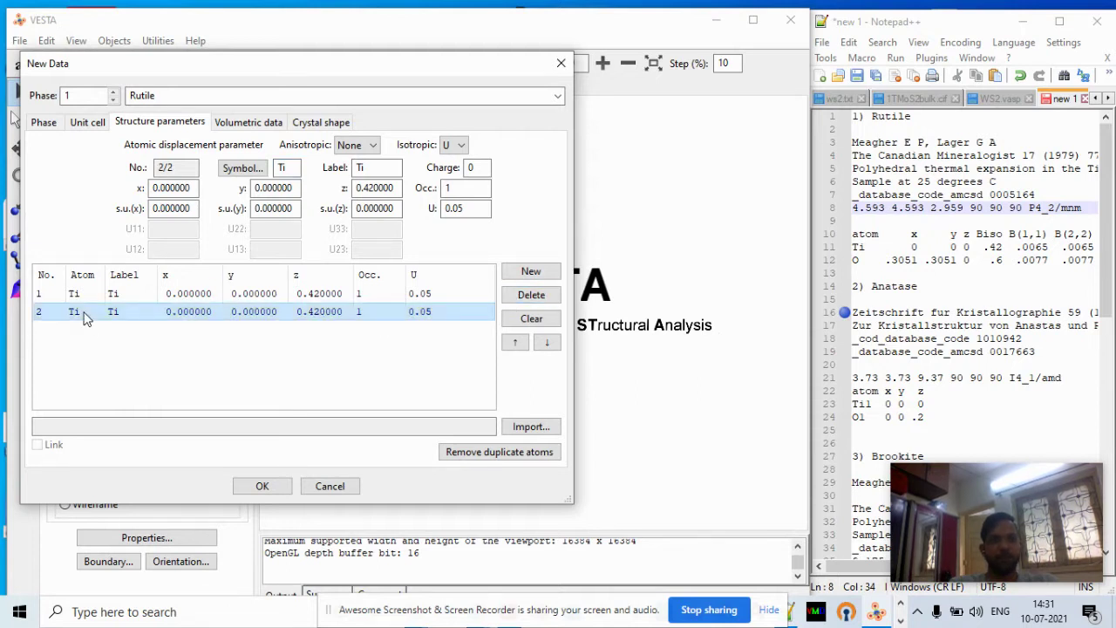
pyautogui.doubleClick(288, 168)
pyautogui.press('BackSpace')
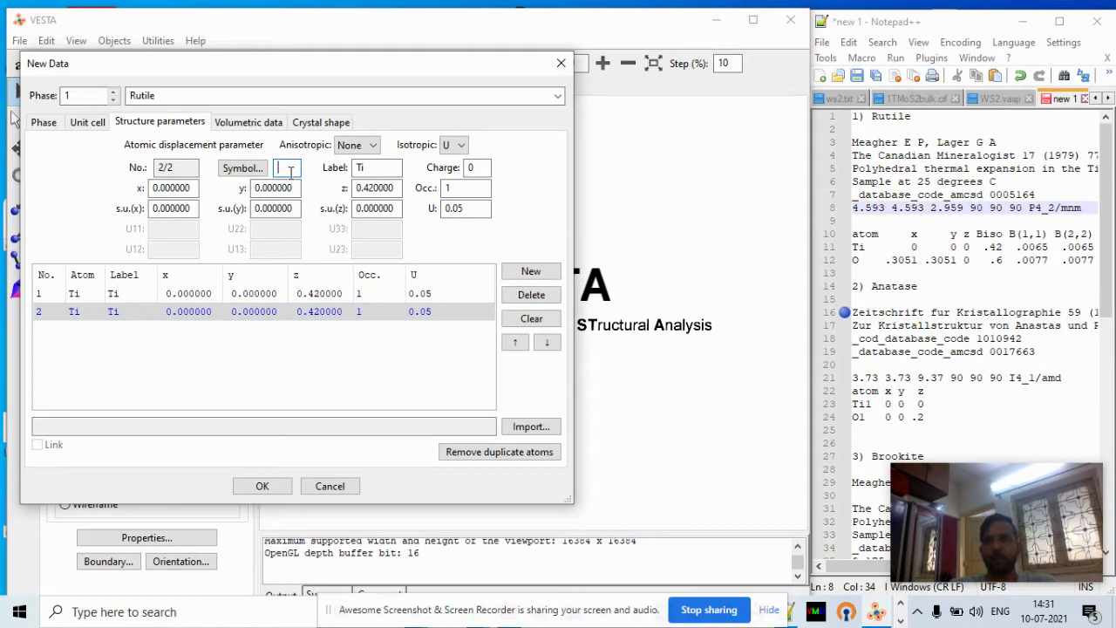
pyautogui.write('O')
pyautogui.click(386, 165)
pyautogui.press('BackSpace')
pyautogui.press('BackSpace')
pyautogui.write('O')
pyautogui.press('Tab')
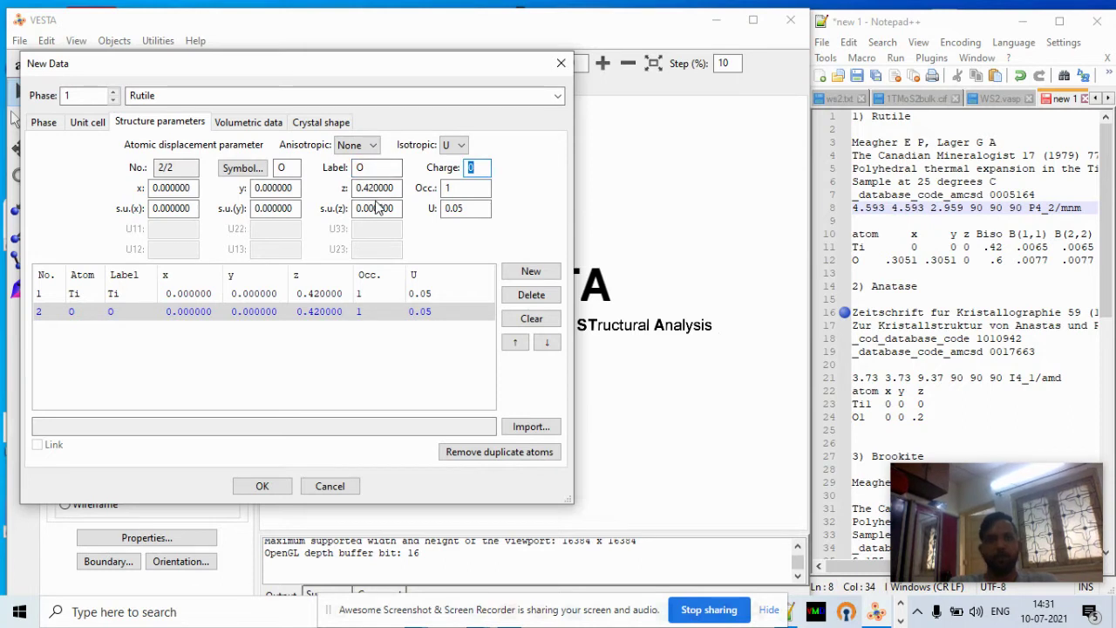
# Set the O atom's x coordinate to 0.3051 and enter 0.3051 for its y coordinate
pyautogui.click(188, 187)
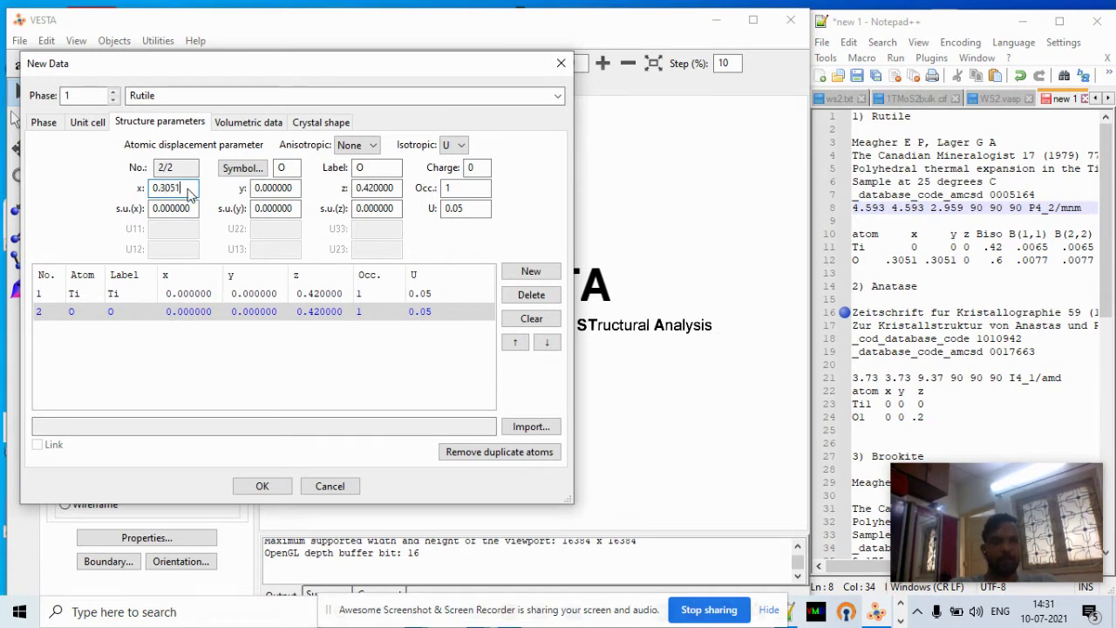
pyautogui.click(293, 187)
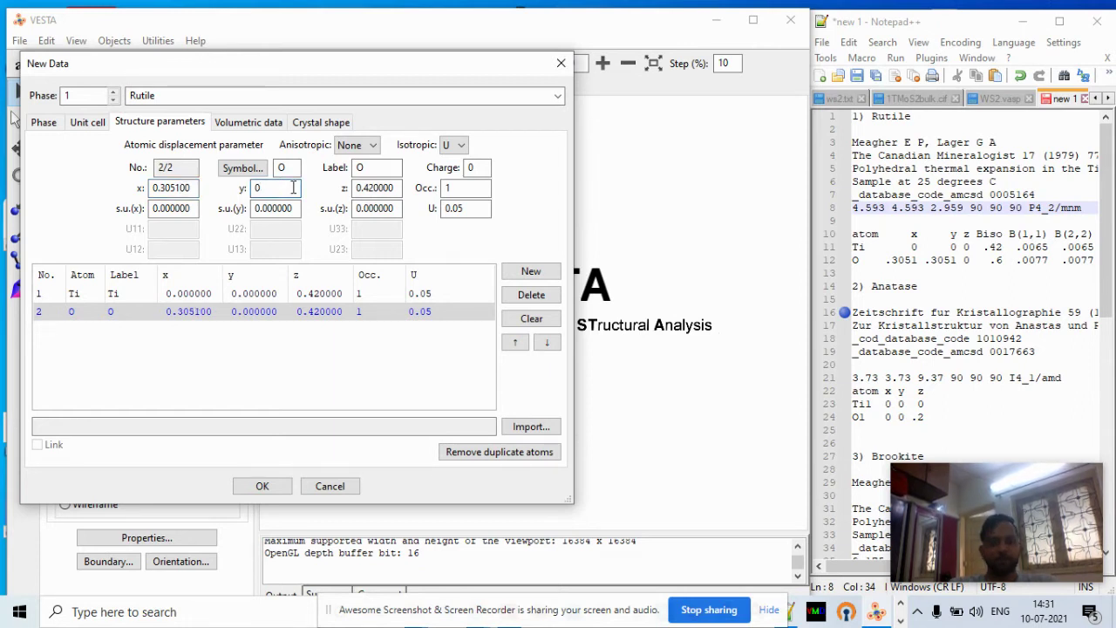
pyautogui.write('0.3051')
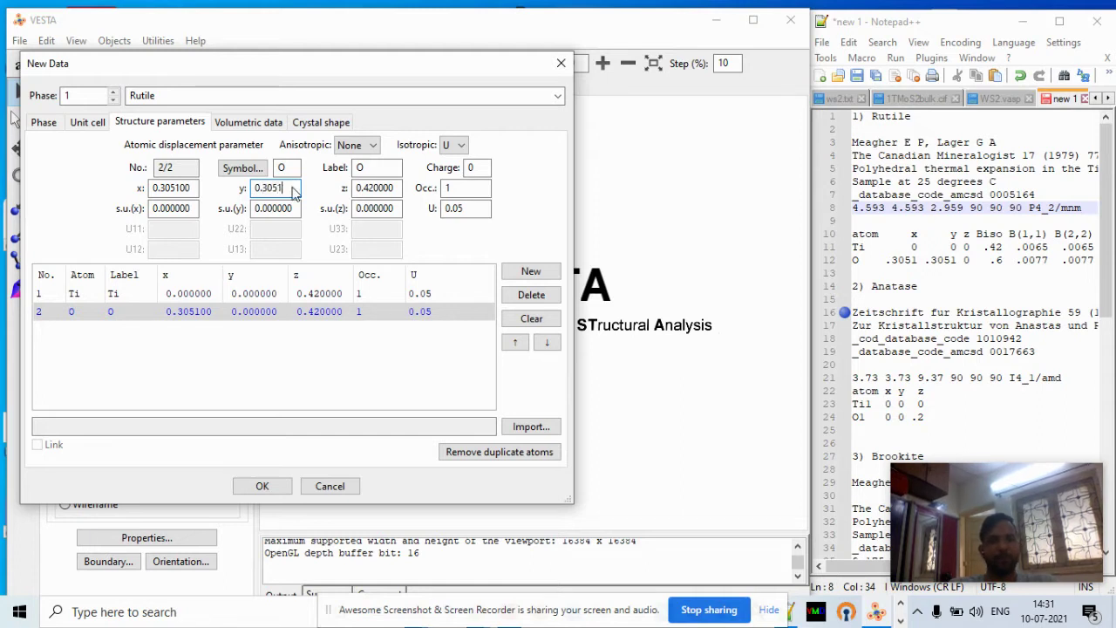
# Correct the Ti atom's z coordinate to 0 in the atom list
pyautogui.click(341, 301)
pyautogui.click(336, 295)
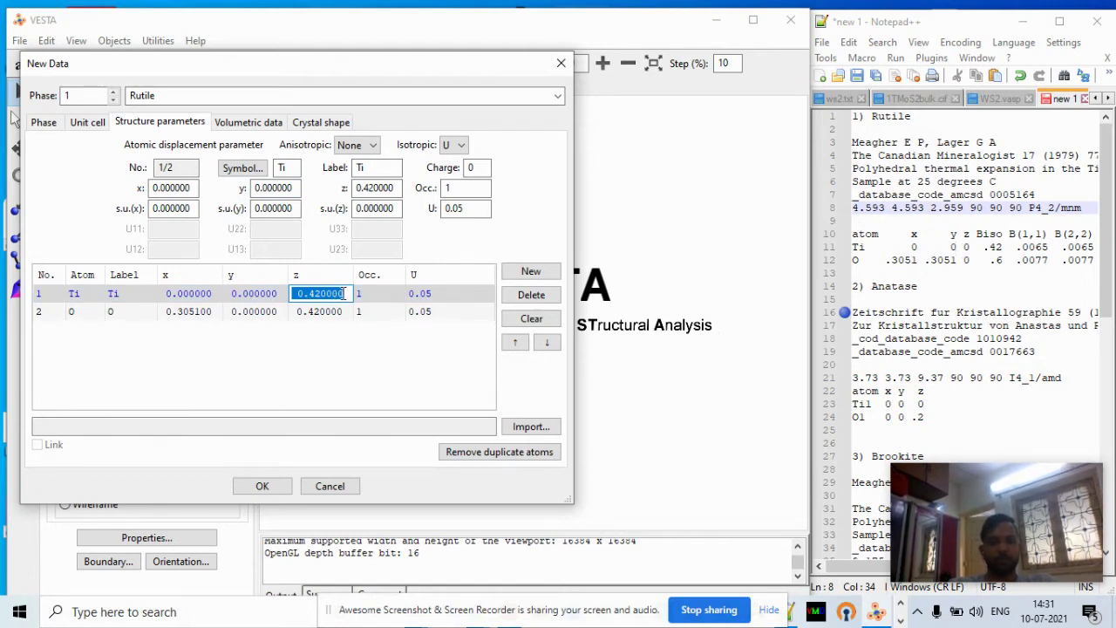
pyautogui.write('0')
pyautogui.press('Return')
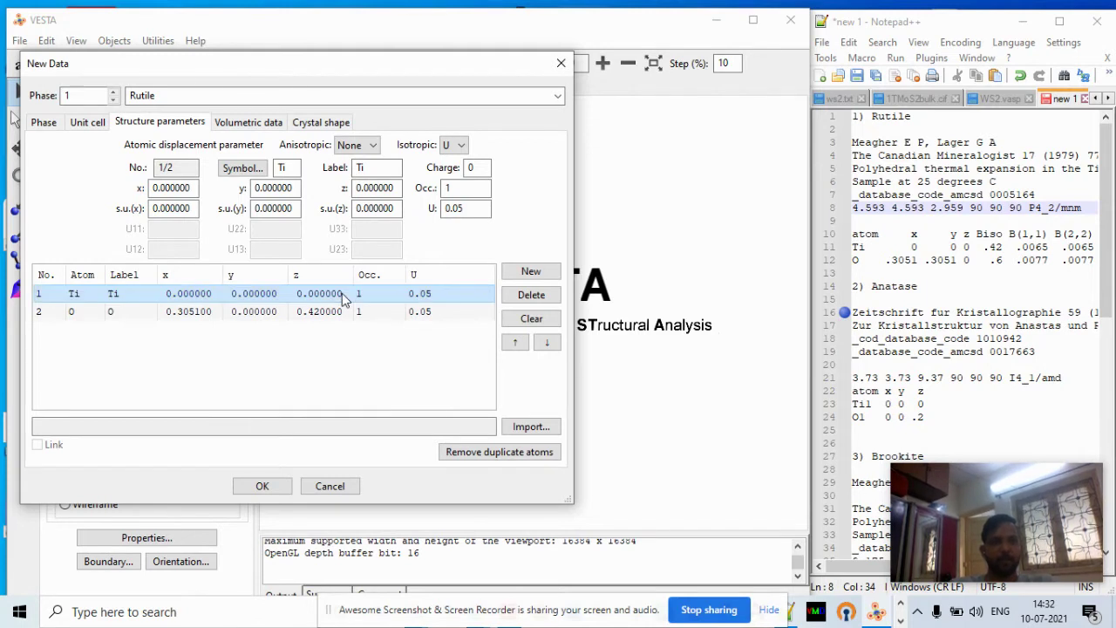
# Select the O atom again and set its y coordinate to 0.3051
pyautogui.click(266, 312)
pyautogui.click(296, 190)
pyautogui.press('BackSpace')
pyautogui.press('BackSpace')
pyautogui.press('BackSpace')
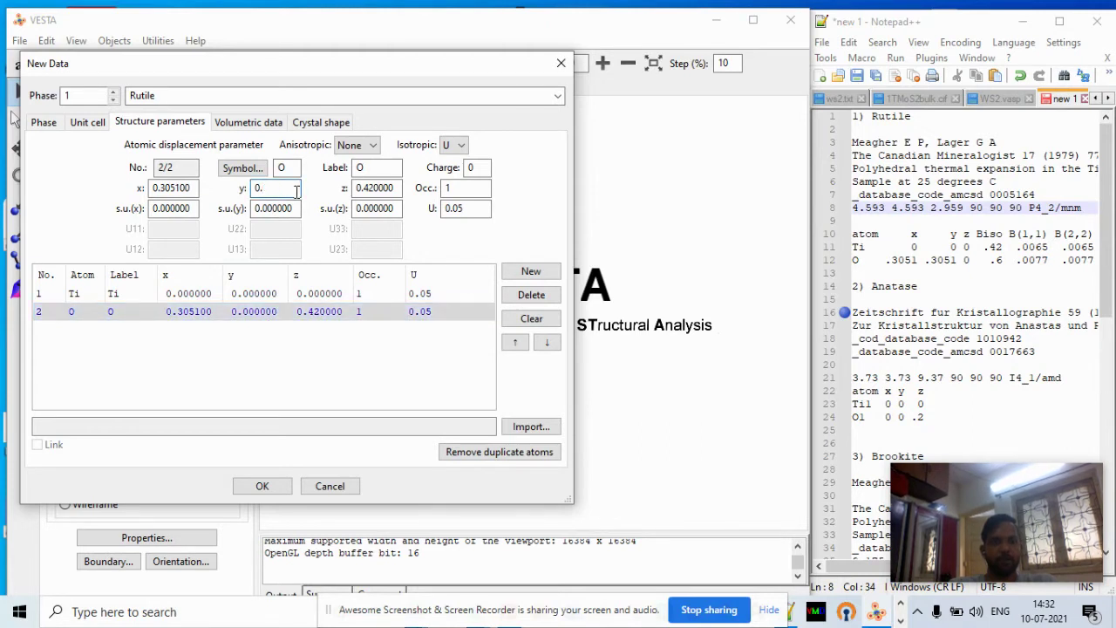
pyautogui.write('3051')
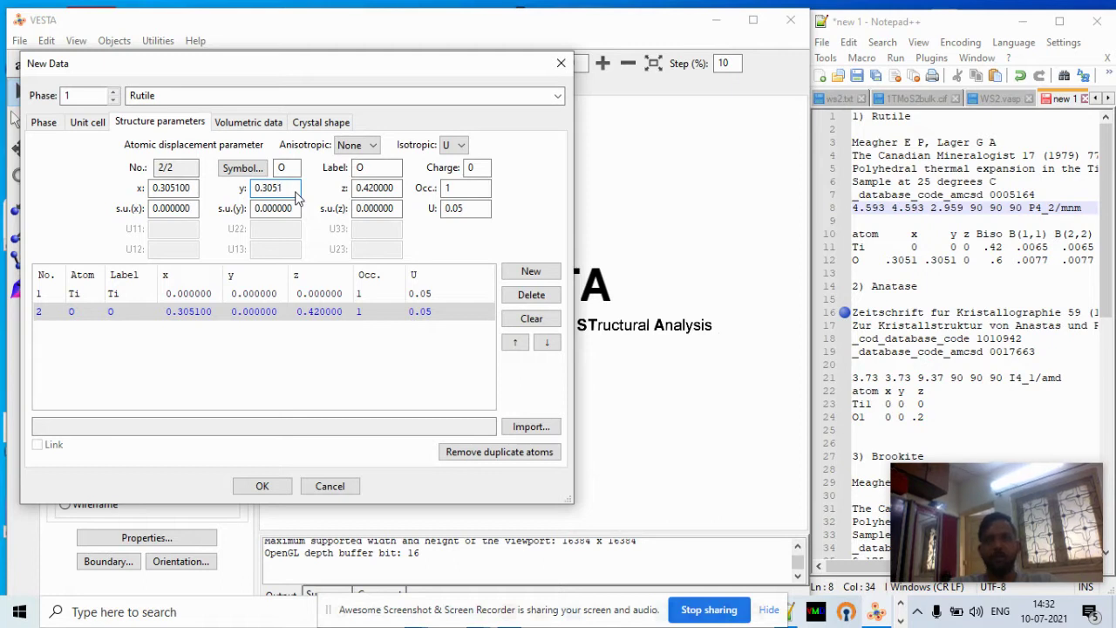
# Set the O atom's z coordinate to 0.0 and accept the new structure data
pyautogui.click(387, 188)
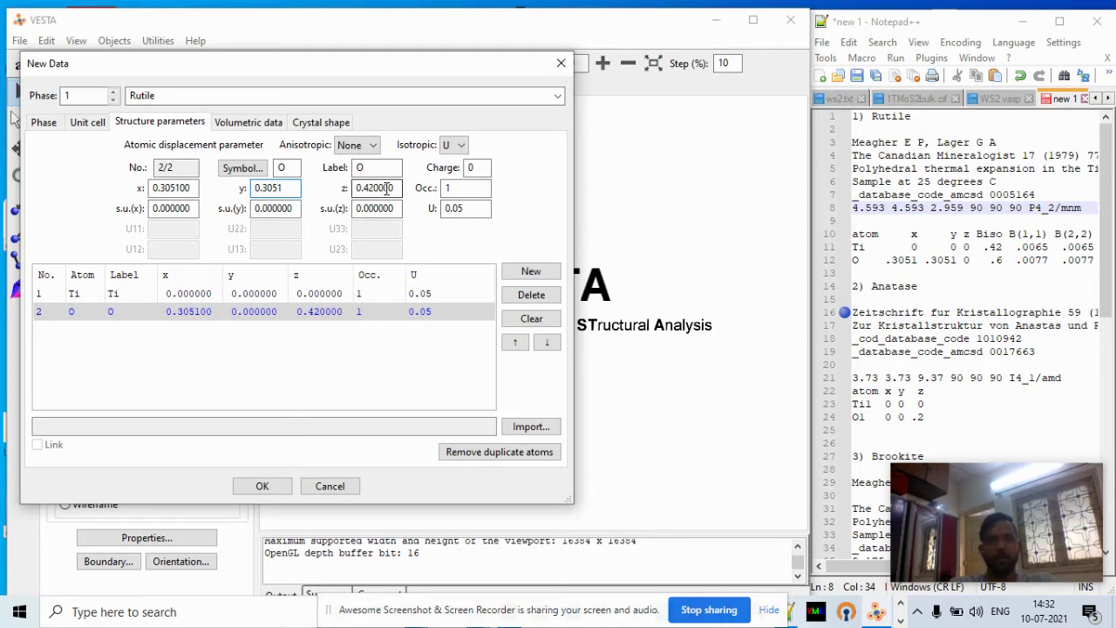
pyautogui.click(393, 189)
pyautogui.press('BackSpace')
pyautogui.press('BackSpace')
pyautogui.press('BackSpace')
pyautogui.press('BackSpace')
pyautogui.press('BackSpace')
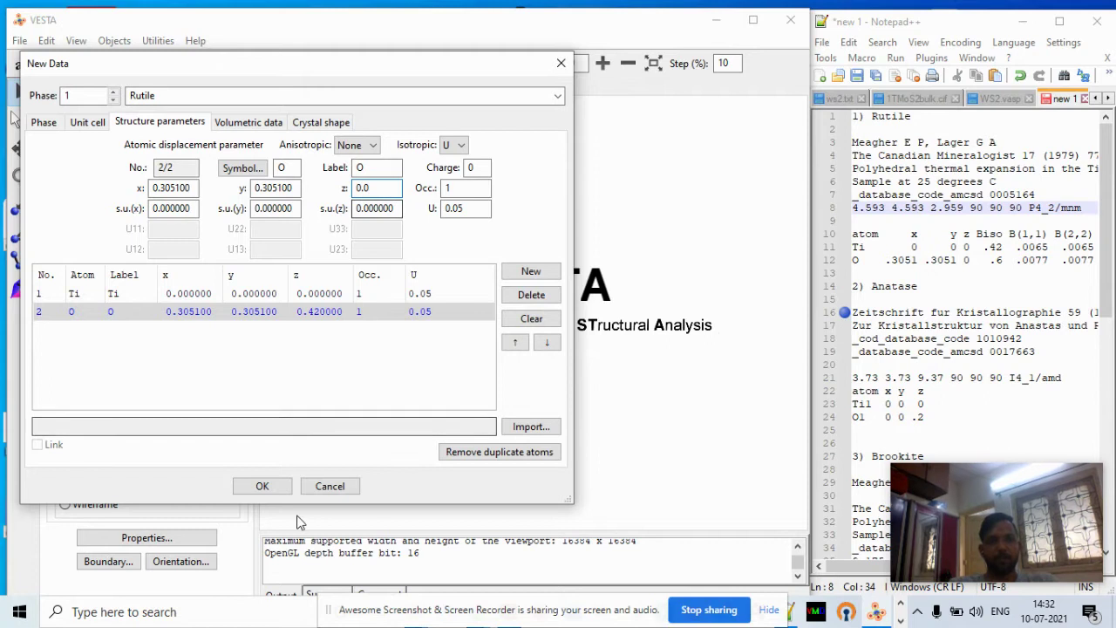
pyautogui.click(276, 492)
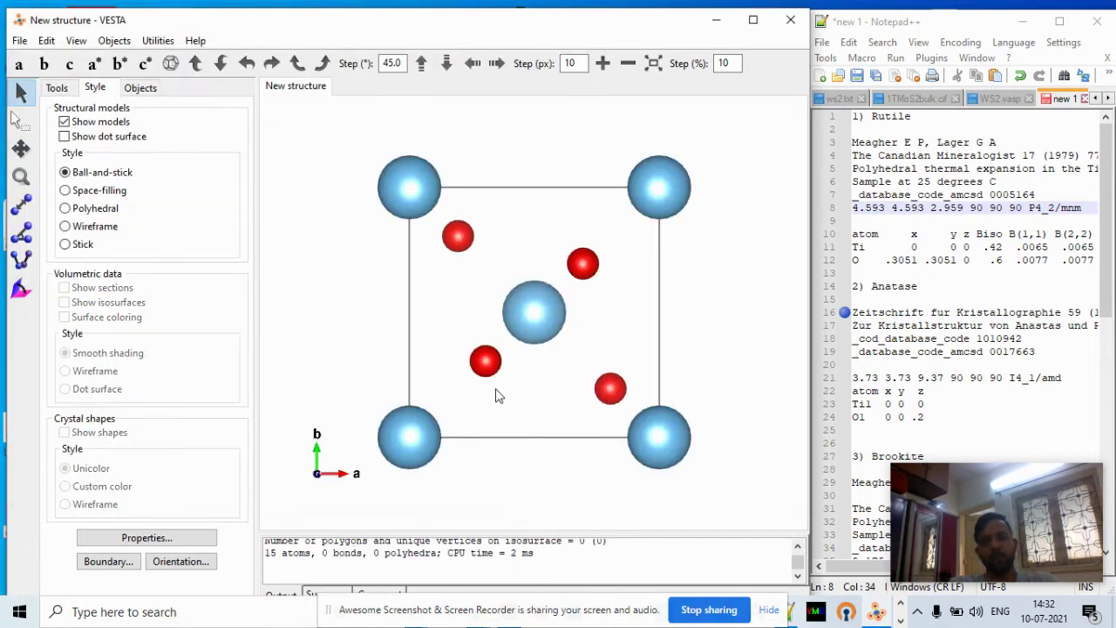
# Show the element labels on all Ti and O atoms in the structure model
pyautogui.moveTo(498, 403); pyautogui.dragTo(490, 260)
pyautogui.scroll(-2, 488, 220)
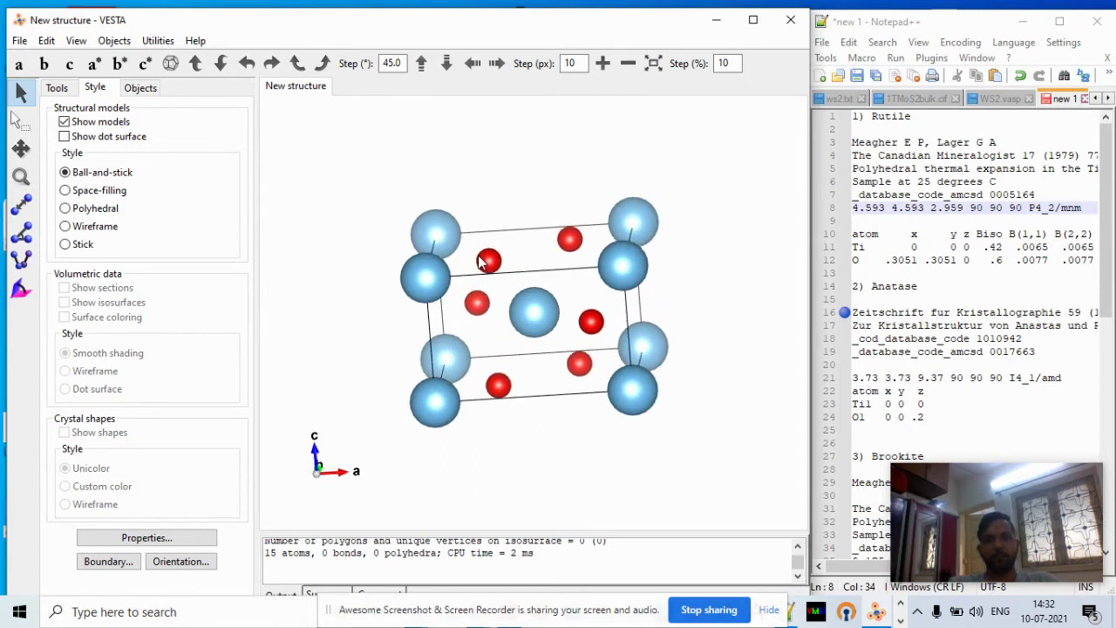
pyautogui.click(140, 88)
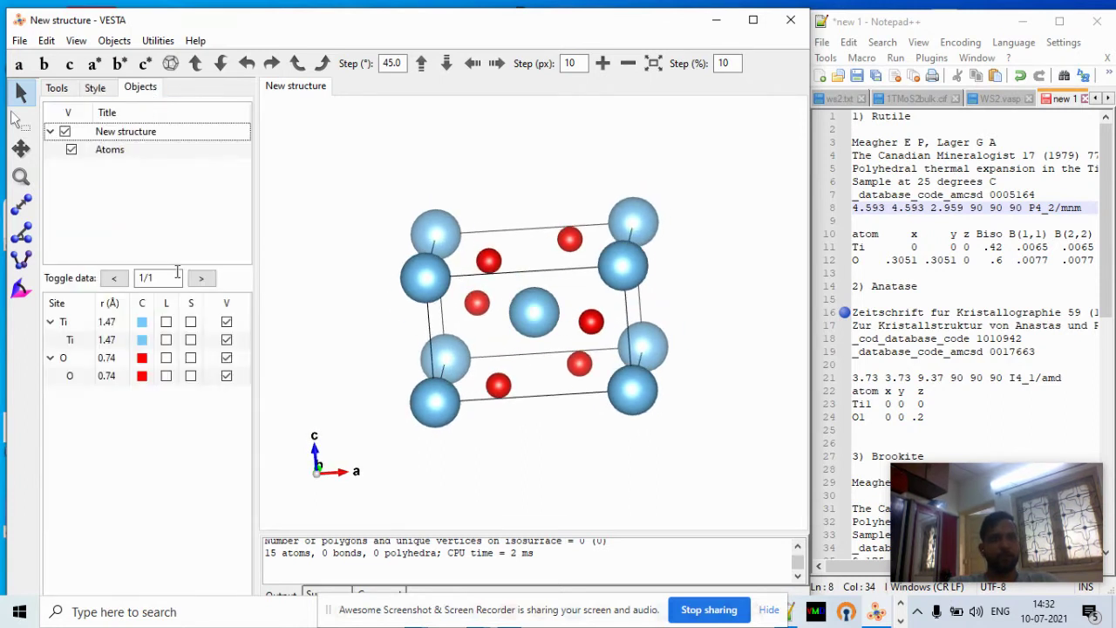
pyautogui.click(165, 323)
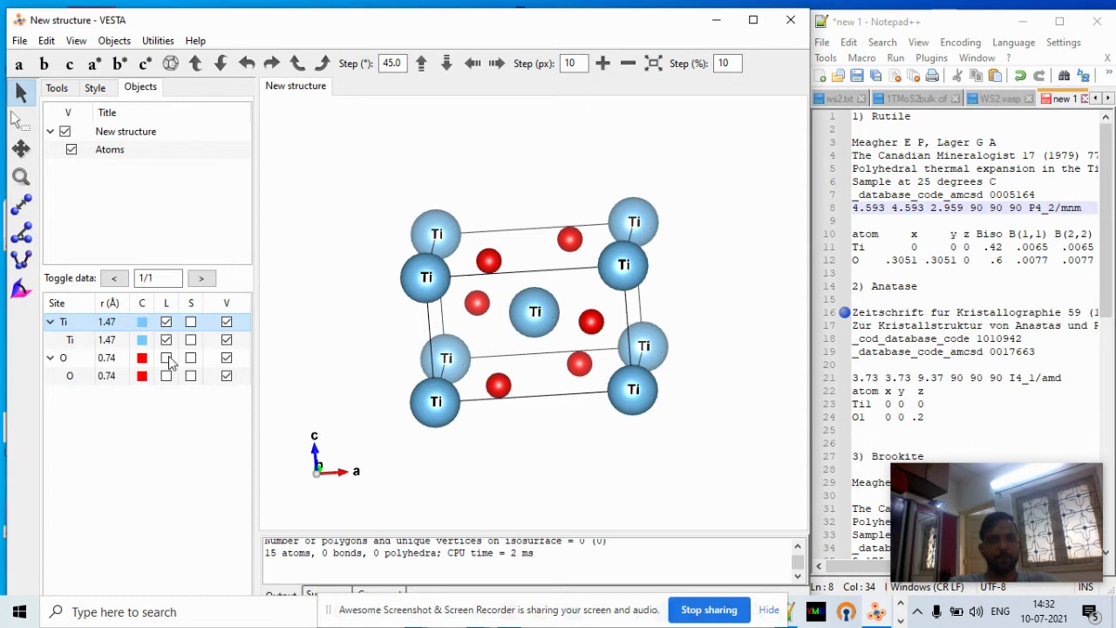
pyautogui.click(166, 358)
# Add a new bond definition with Ti as the first atom and O as the second
pyautogui.click(48, 42)
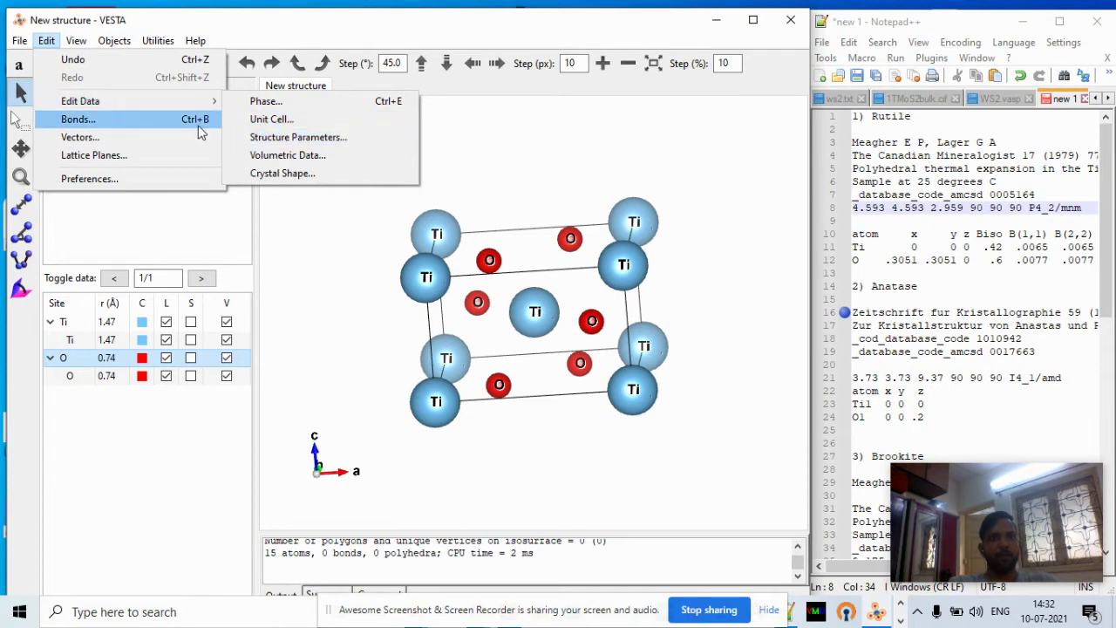
pyautogui.click(200, 125)
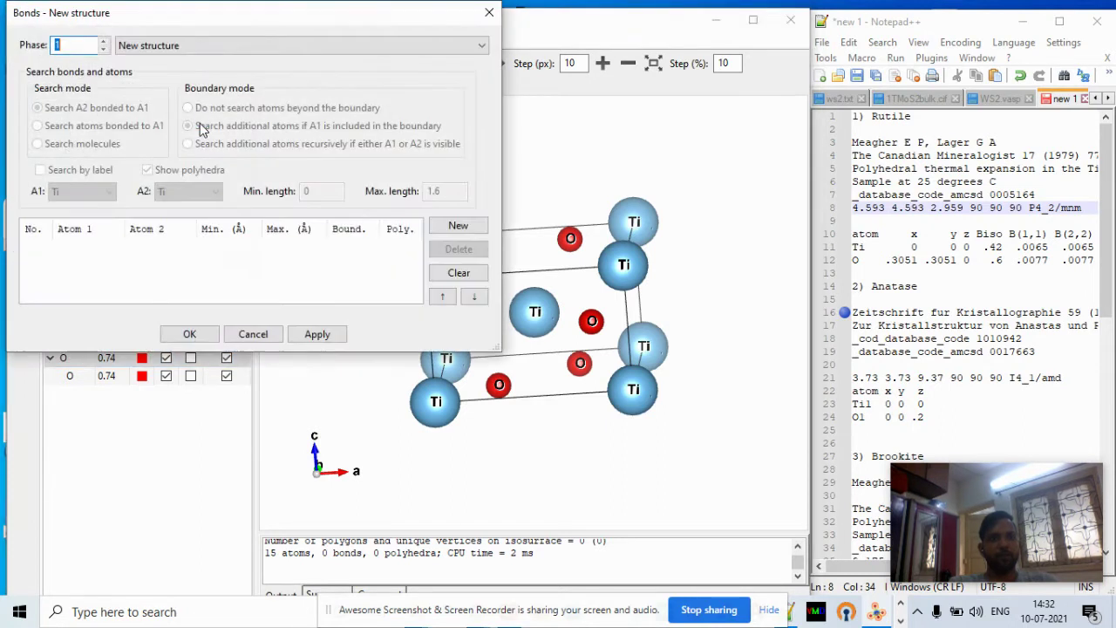
pyautogui.click(440, 226)
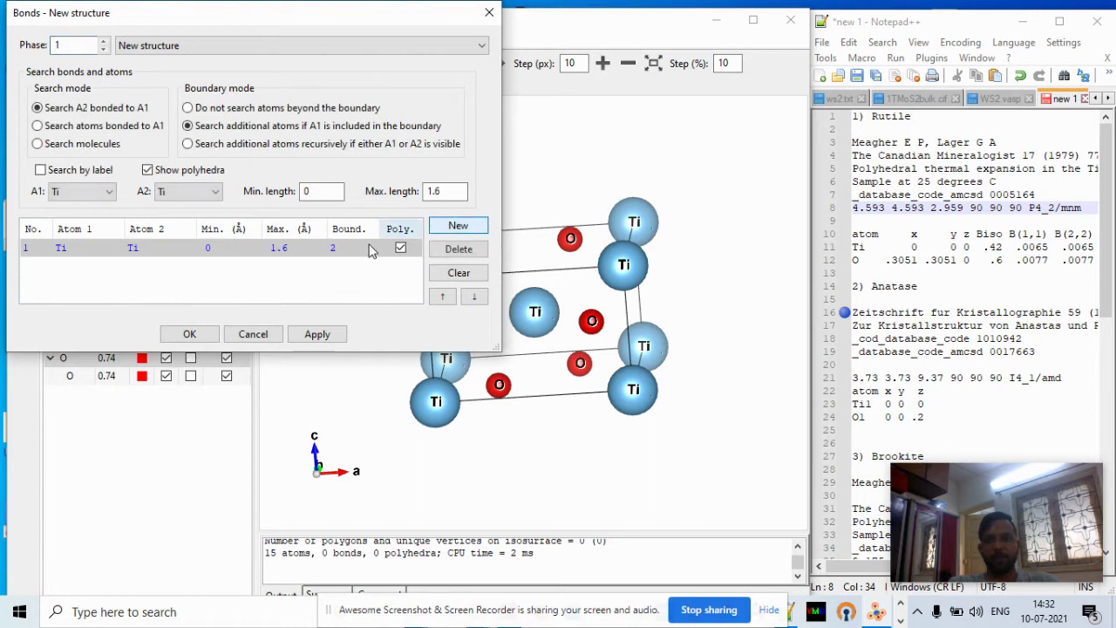
pyautogui.click(192, 198)
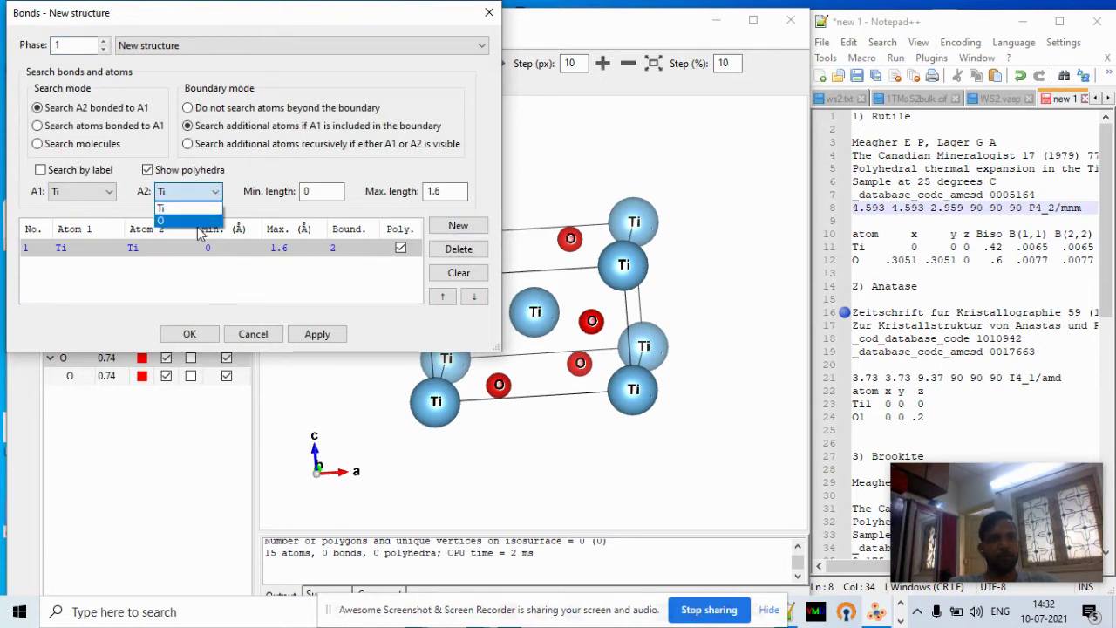
pyautogui.click(197, 222)
# Set the Ti–O bond's maximum length to 3 Å and apply the bonds to the structure
pyautogui.click(446, 193)
pyautogui.press('BackSpace')
pyautogui.press('BackSpace')
pyautogui.press('BackSpace')
pyautogui.write('3')
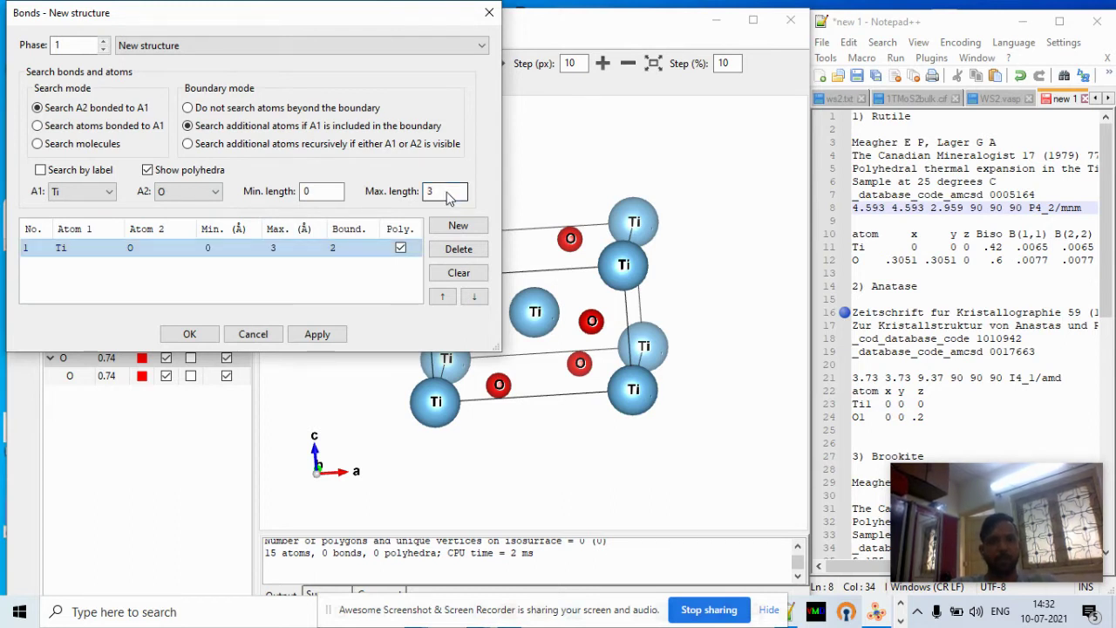
pyautogui.click(339, 336)
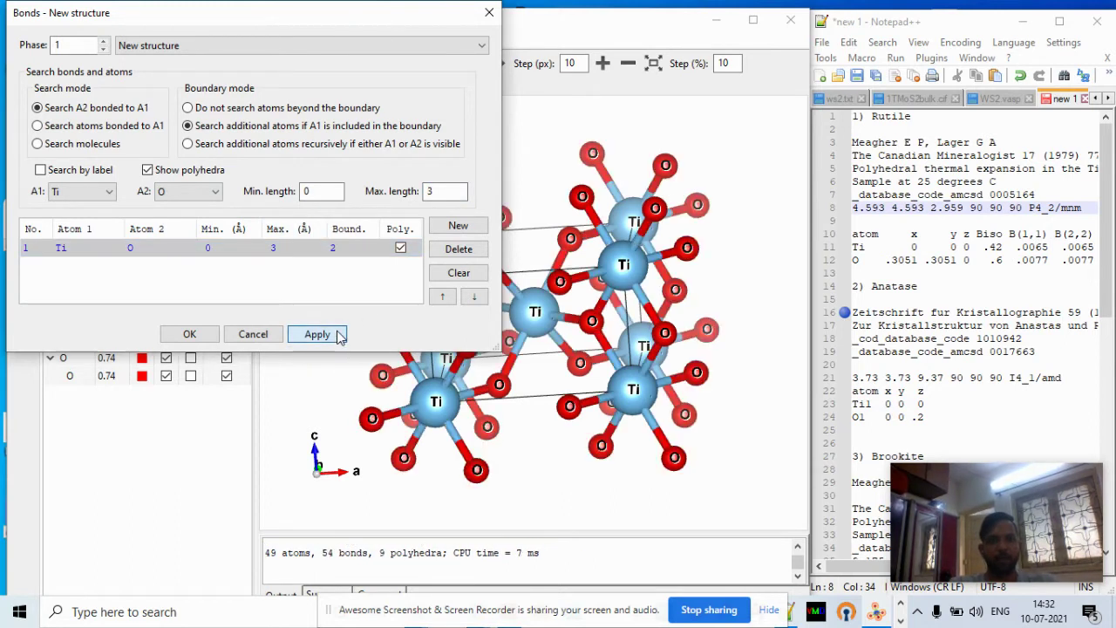
pyautogui.click(189, 334)
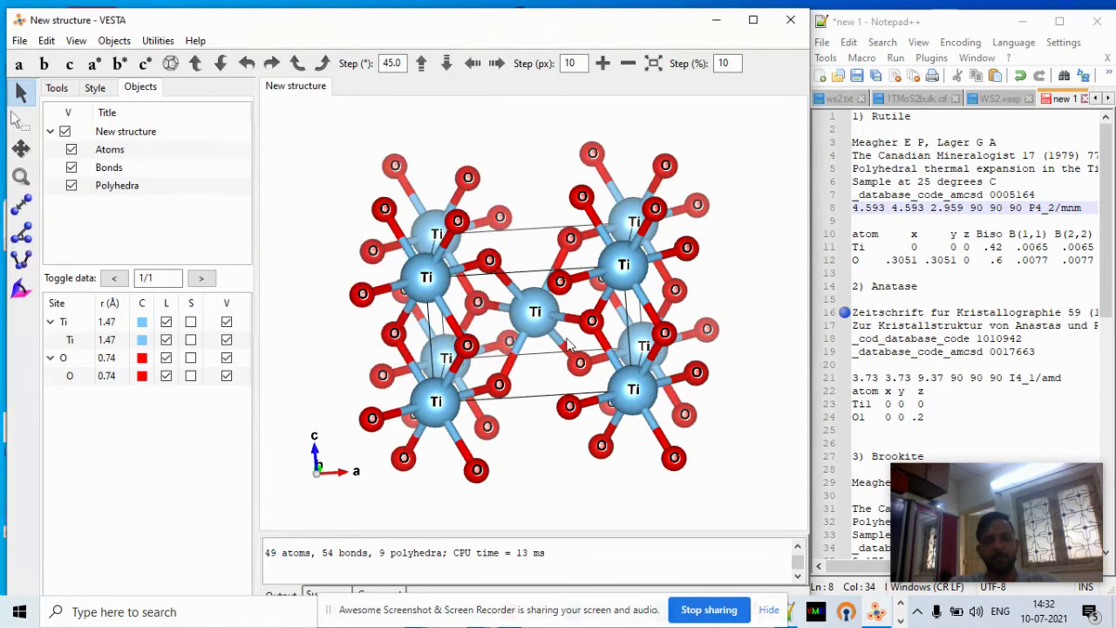
# Examine the bonded structure and review its lattice parameters, atom coordinates and unit-cell volume in the text output
pyautogui.moveTo(534, 303)
pyautogui.mouseDown()
pyautogui.moveTo(529, 274)
pyautogui.moveTo(559, 281)
pyautogui.moveTo(540, 292)
pyautogui.mouseUp()
pyautogui.moveTo(558, 286); pyautogui.dragTo(557, 288)
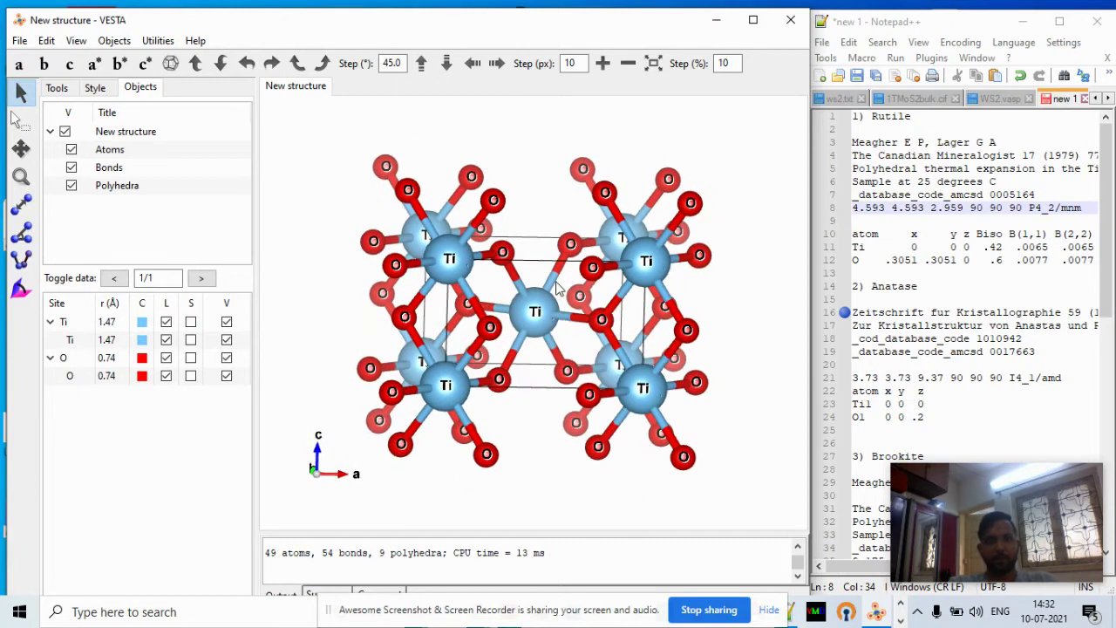
pyautogui.scroll(2, 373, 551)
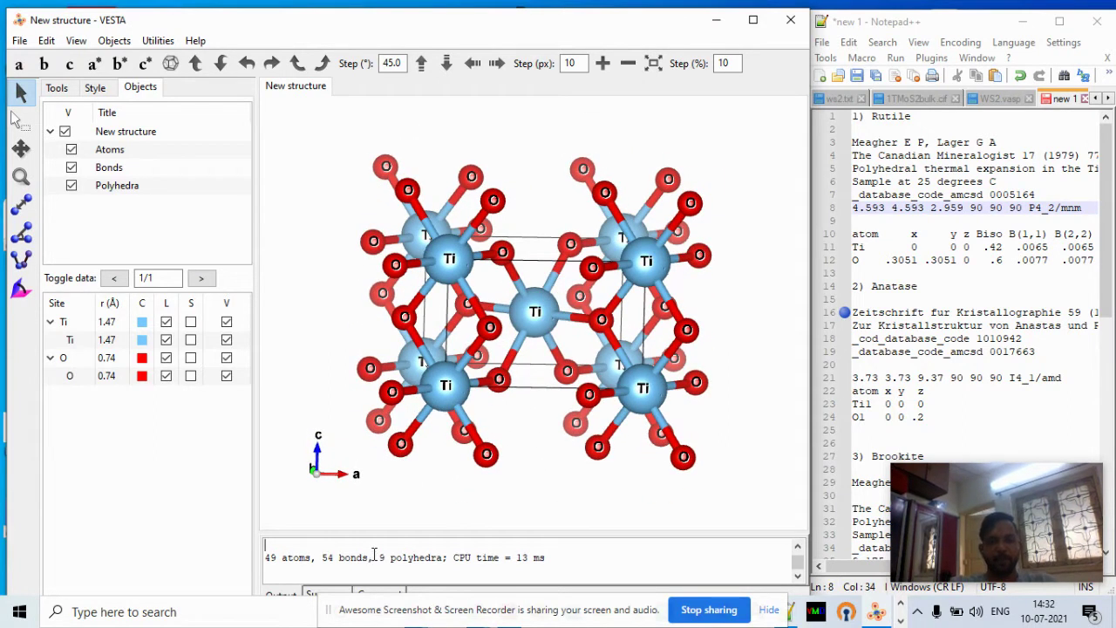
pyautogui.scroll(-5, 373, 551)
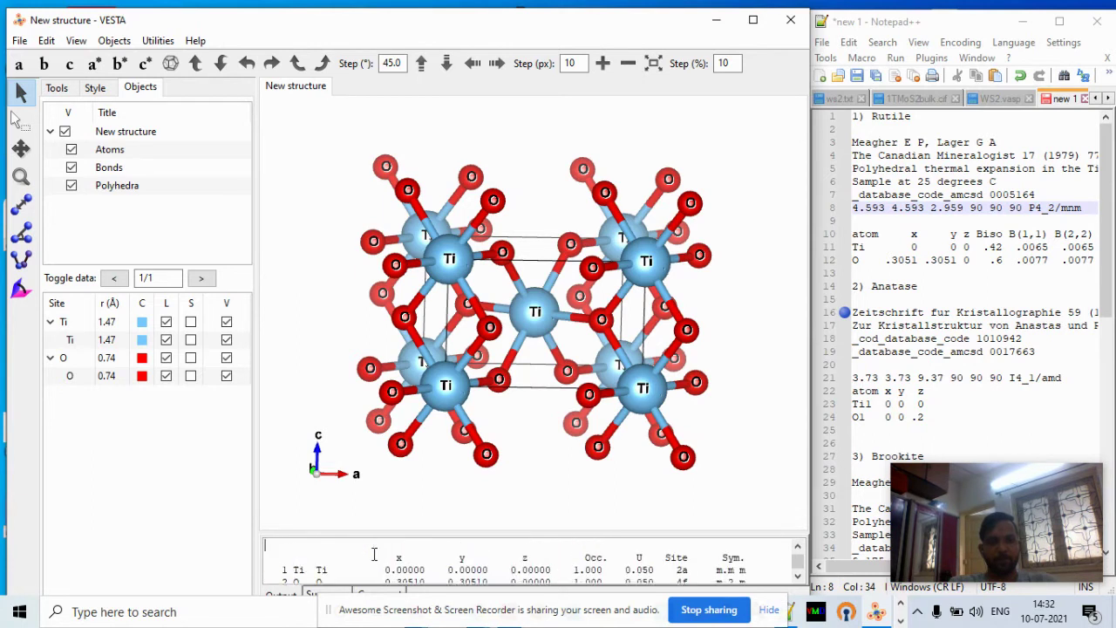
pyautogui.scroll(-1, 373, 556)
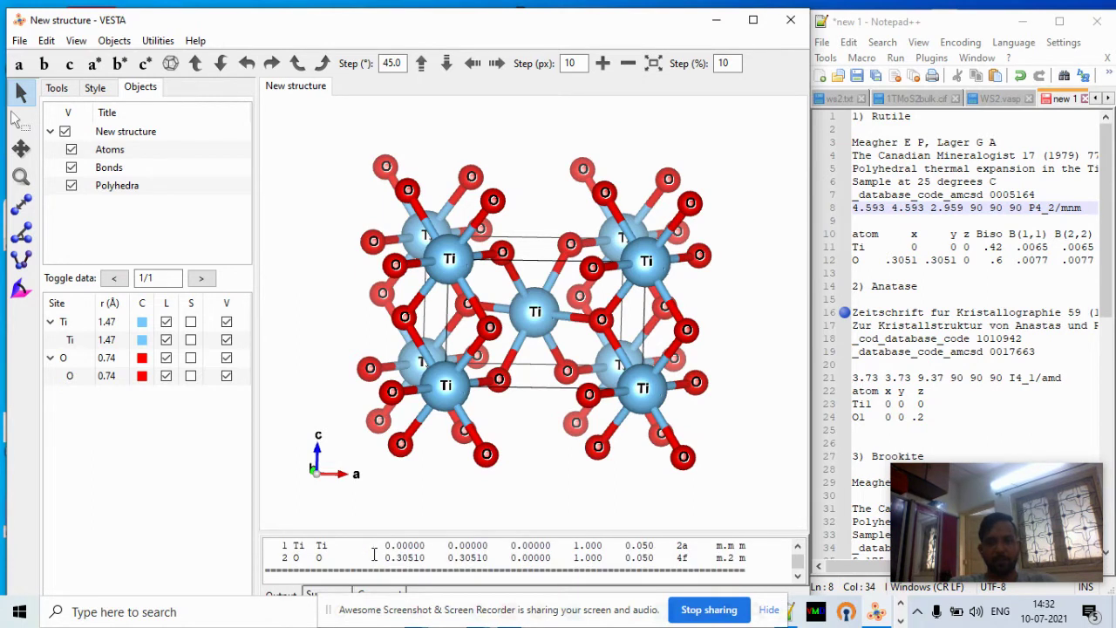
pyautogui.scroll(4, 373, 554)
pyautogui.scroll(5, 373, 554)
pyautogui.scroll(1, 373, 555)
pyautogui.scroll(-3, 373, 555)
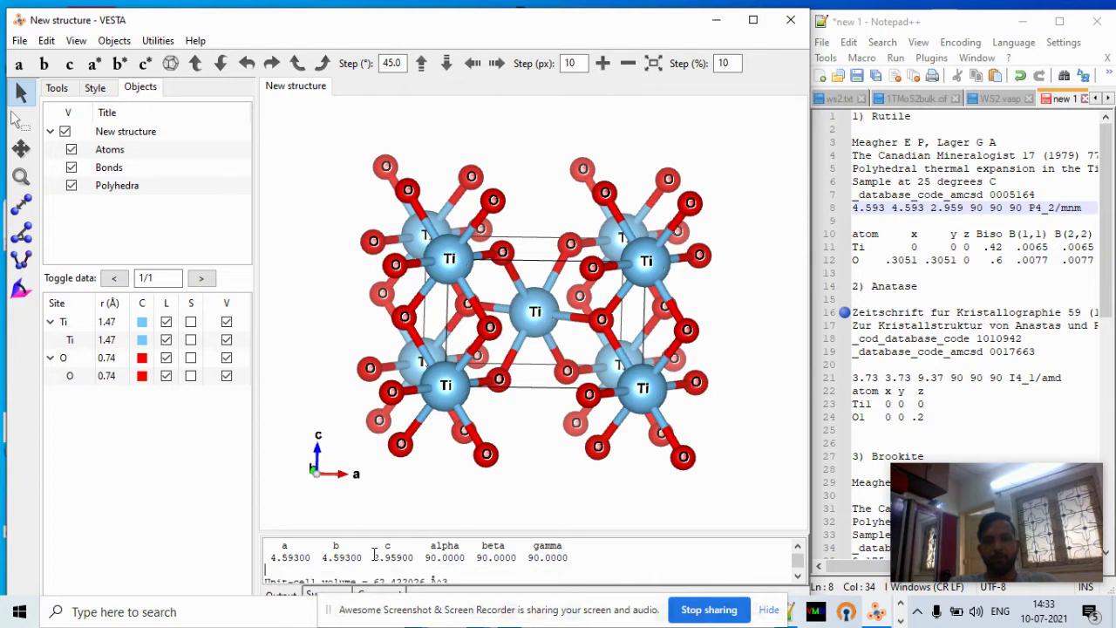
pyautogui.scroll(-1, 373, 554)
# Save the structure in VESTA format as Rutile_Tio2 in the VESTA-BASED Structure folder
pyautogui.click(20, 40)
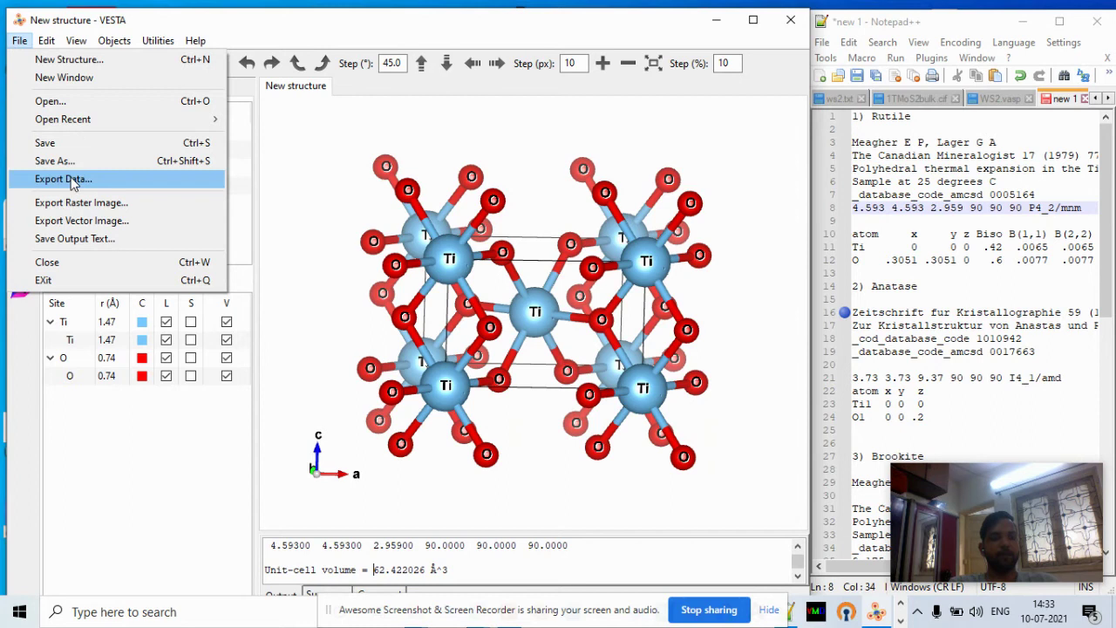
pyautogui.click(54, 161)
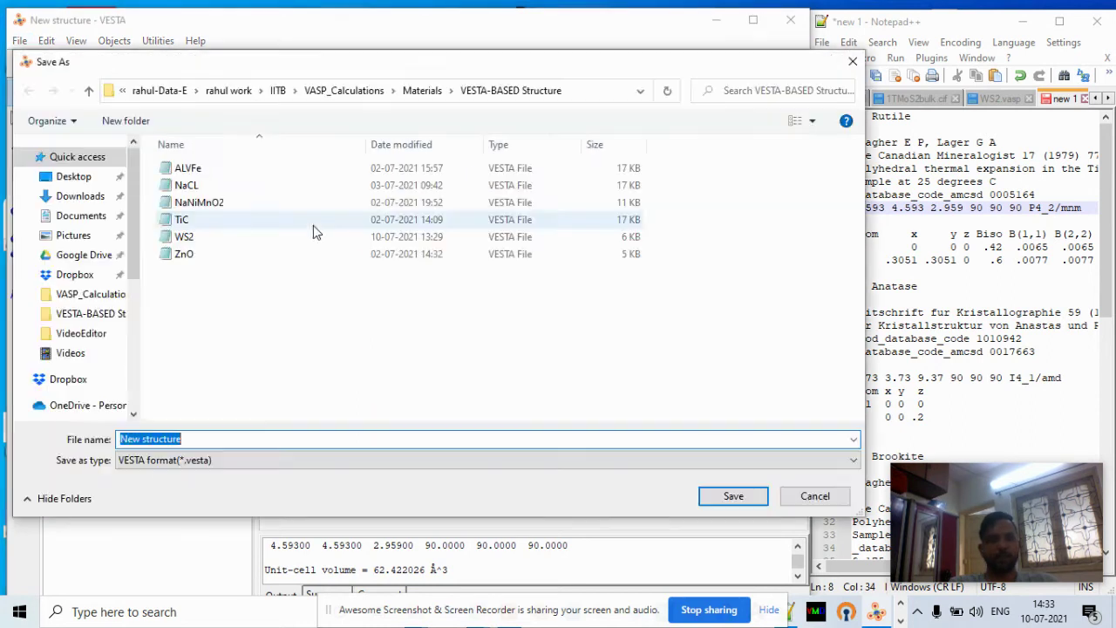
pyautogui.write('R')
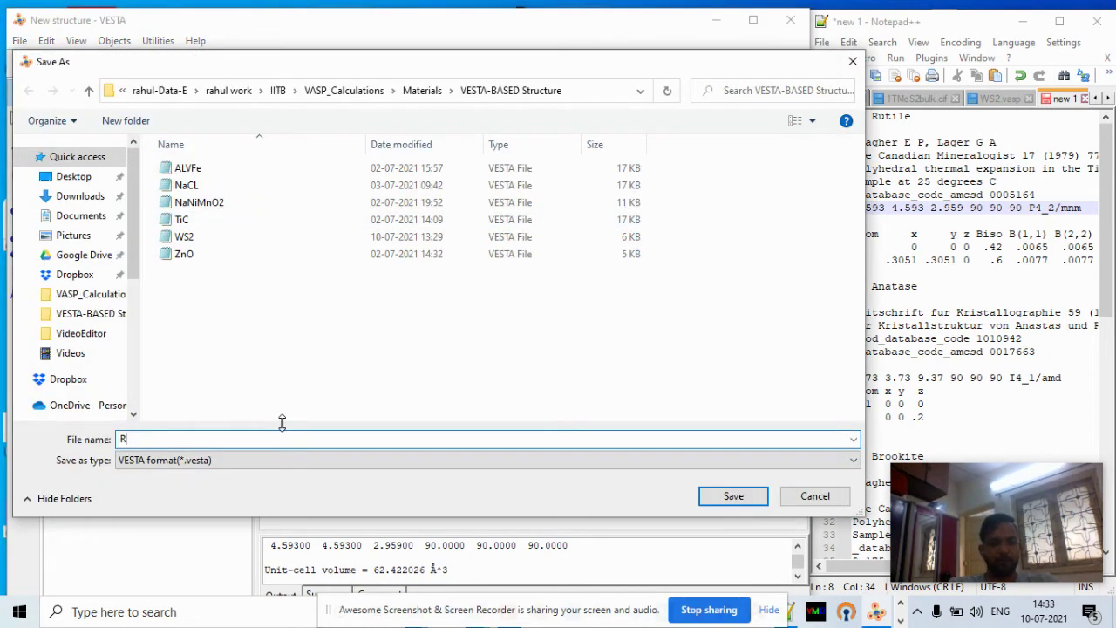
pyautogui.write('yt')
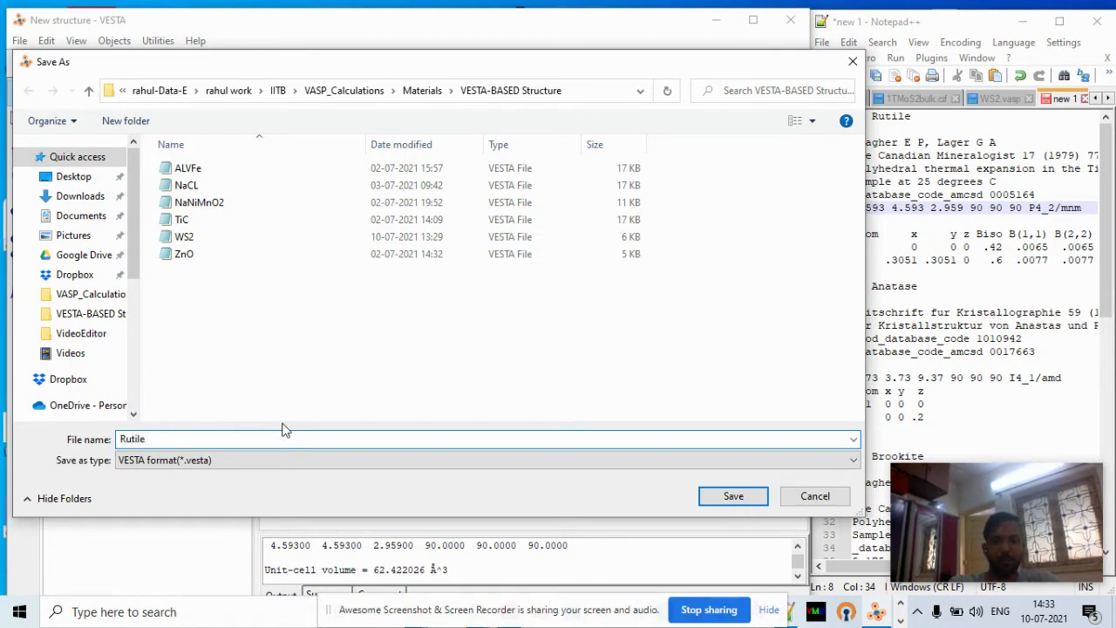
pyautogui.write('ile_Tio2')
pyautogui.press('Return')
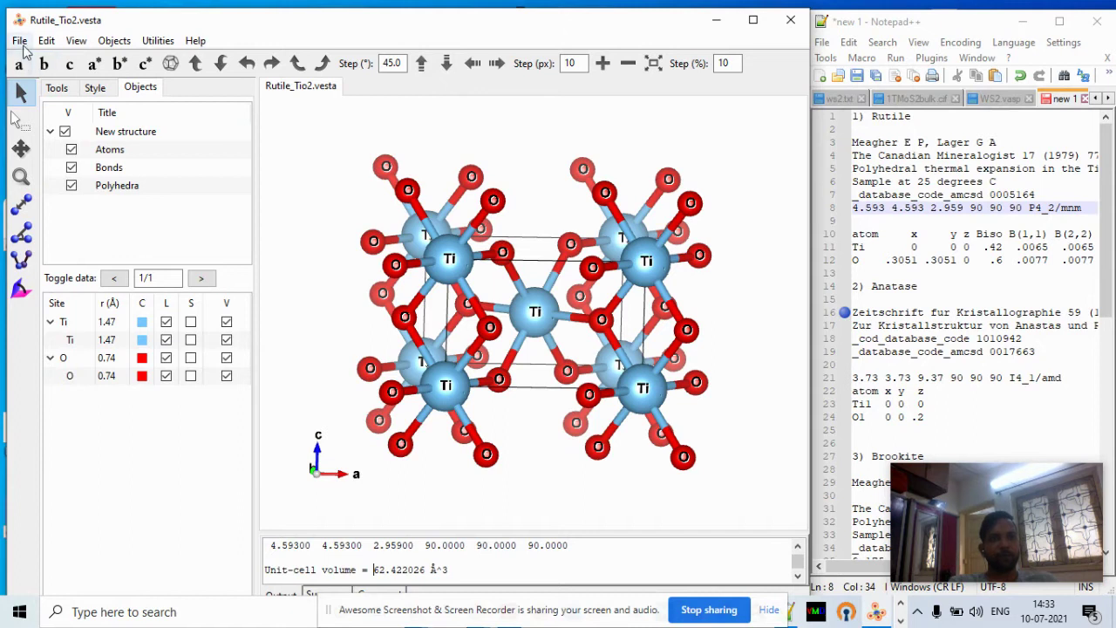
# Export the structure data as a VASP file named Rutile_Tio2 in the VESTA-BASED Structure folder
pyautogui.click(19, 40)
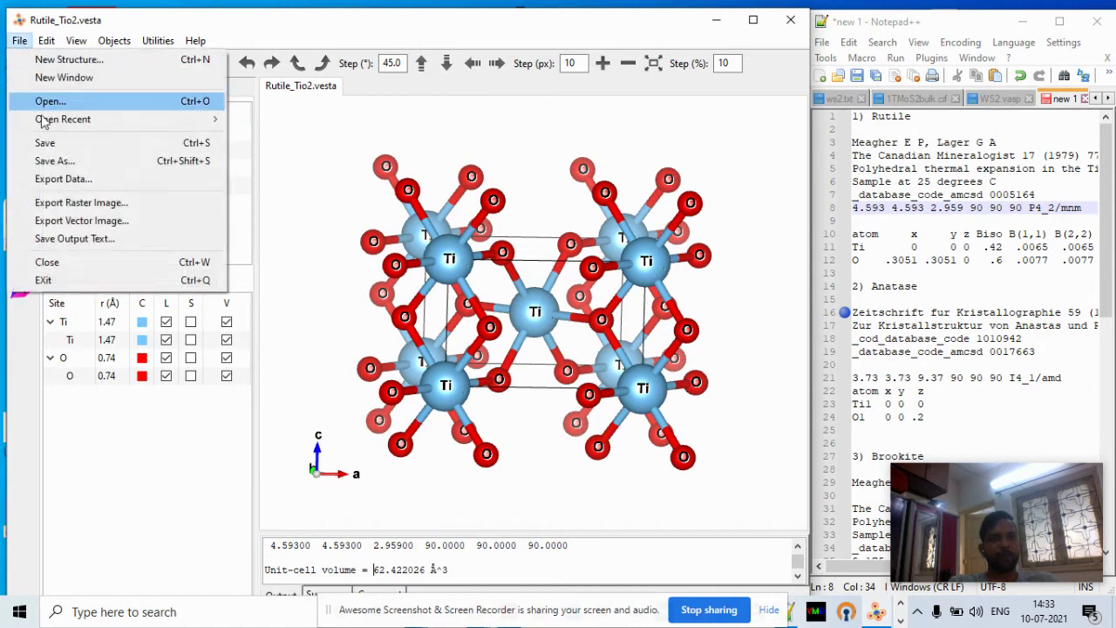
pyautogui.click(69, 179)
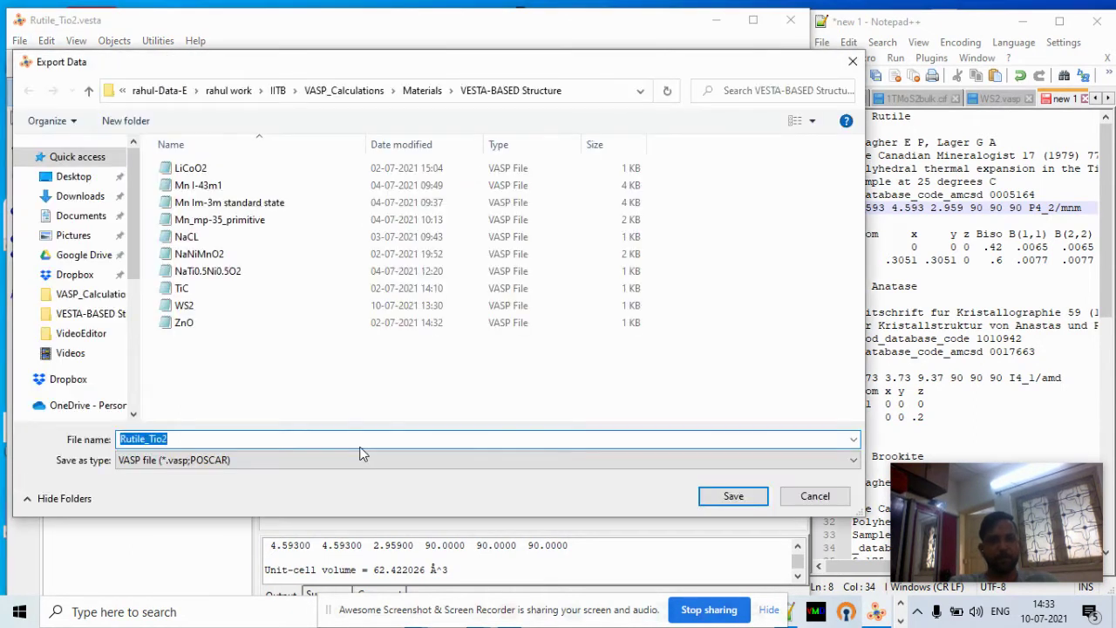
pyautogui.click(730, 495)
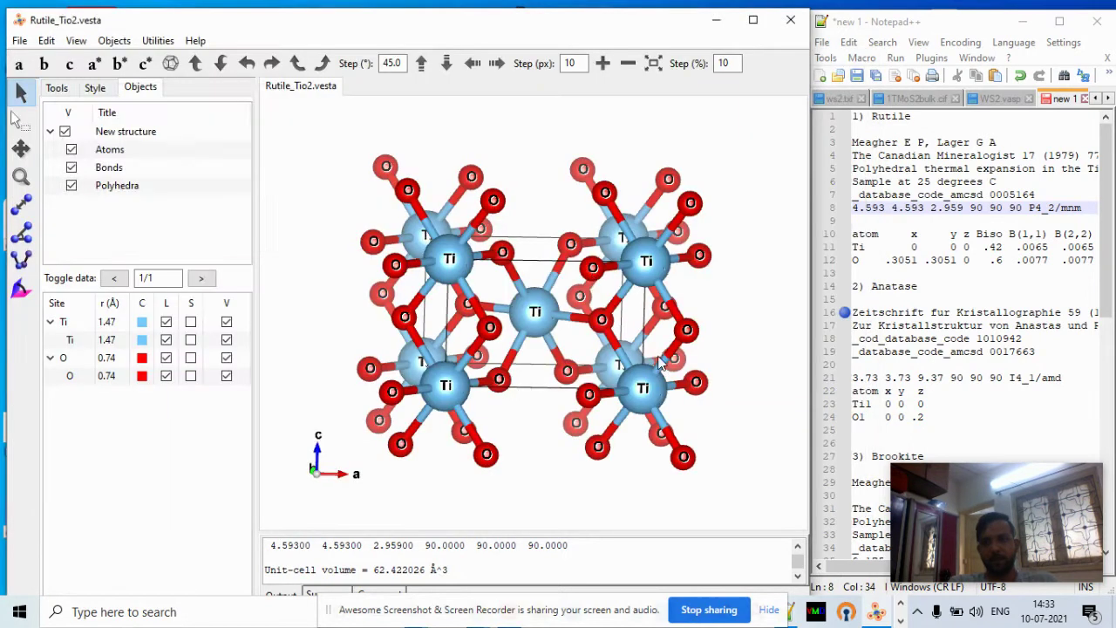
# Start a new structure and enter Anatase Tio2 as its phase title
pyautogui.click(196, 230)
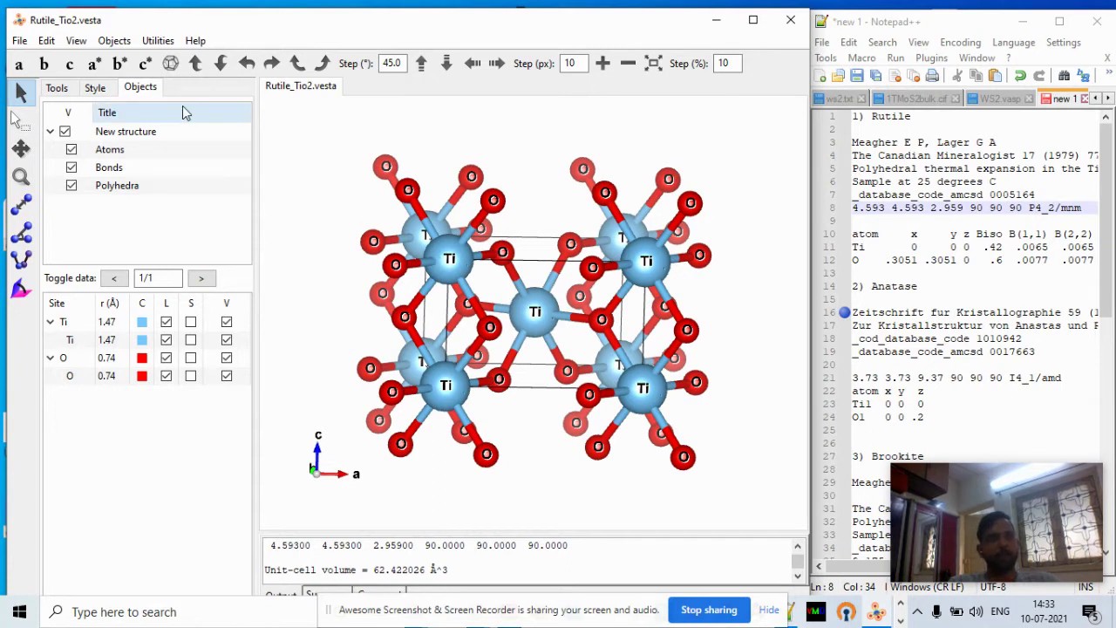
pyautogui.click(21, 41)
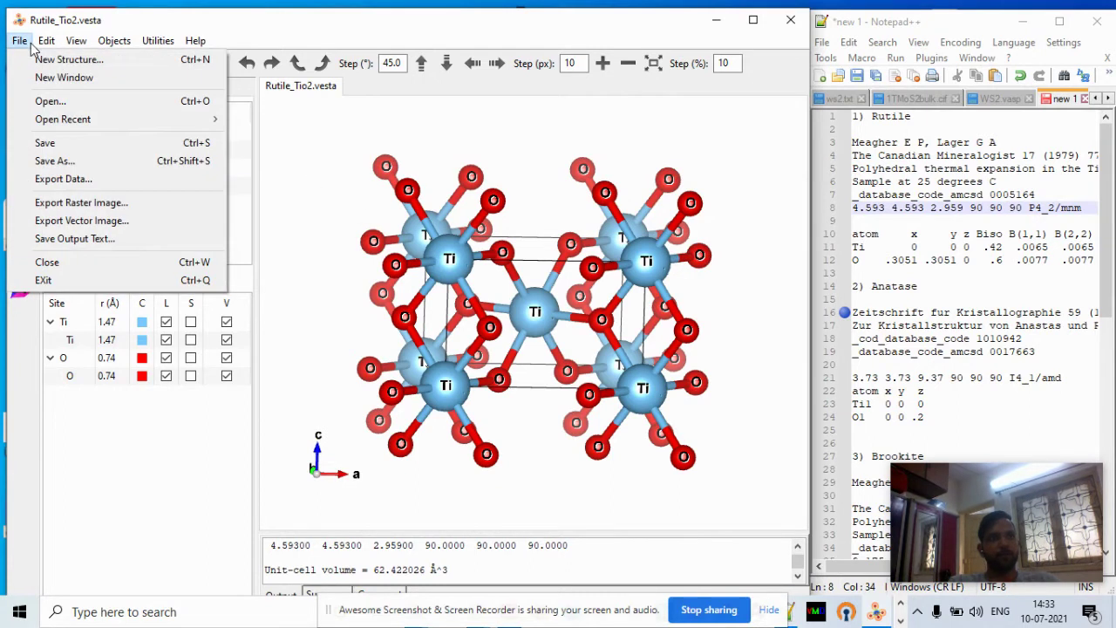
pyautogui.click(75, 61)
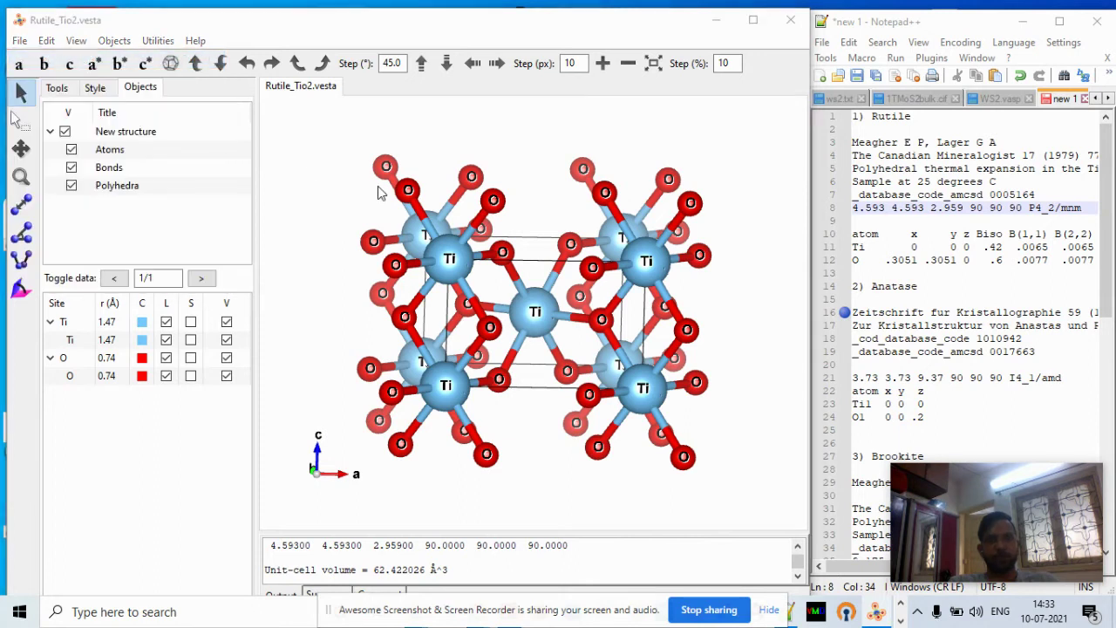
pyautogui.tripleClick(247, 96)
pyautogui.press('BackSpace')
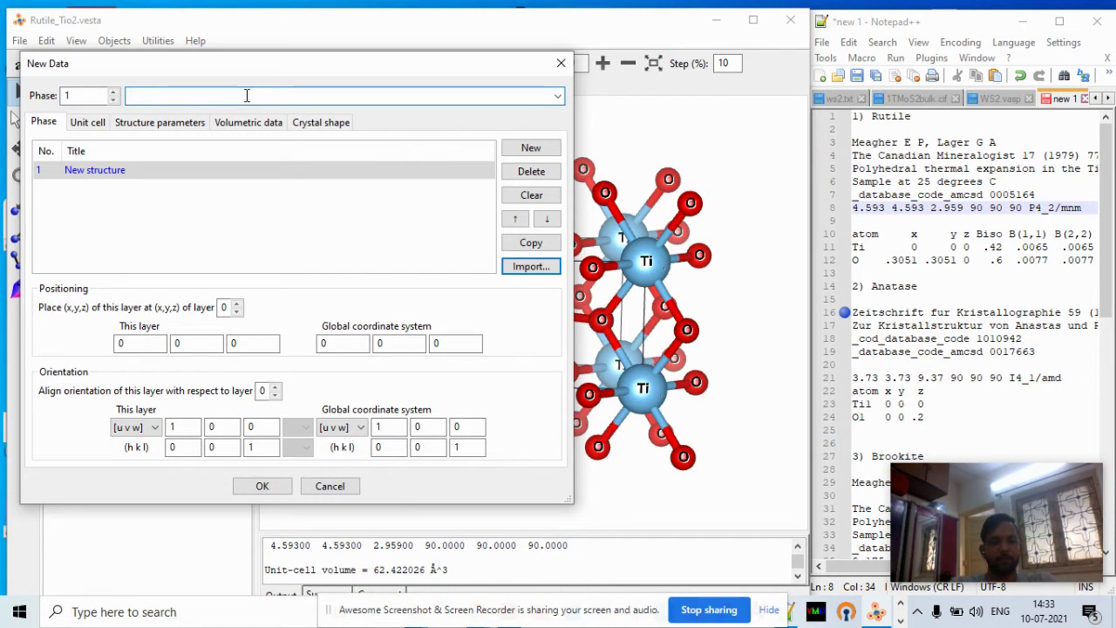
pyautogui.write('To')
pyautogui.press('BackSpace')
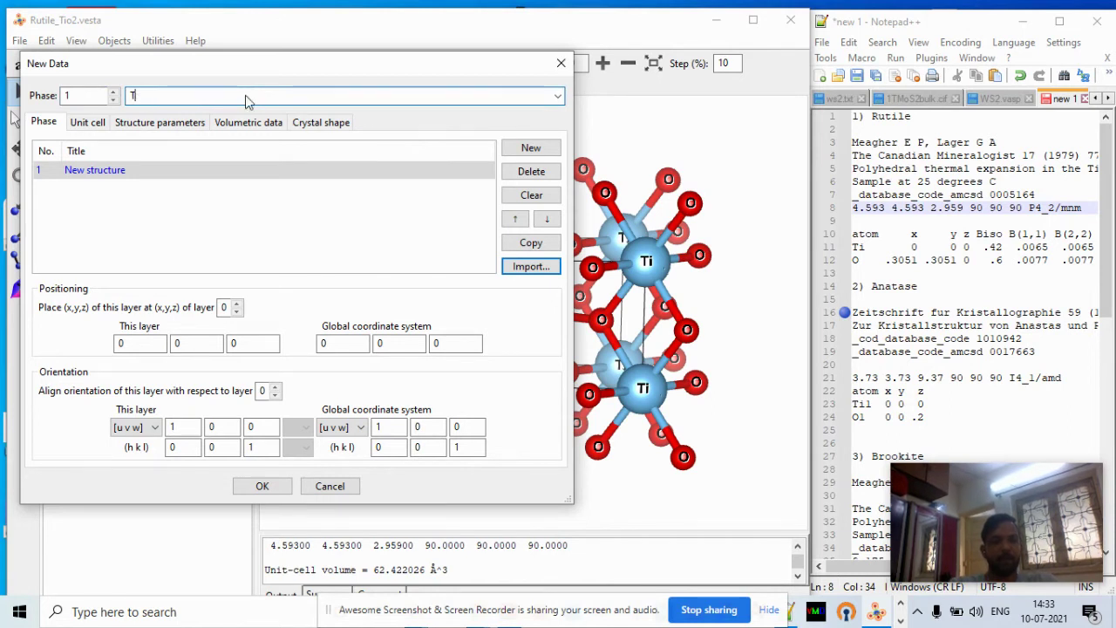
pyautogui.press('BackSpace')
pyautogui.write('Ana')
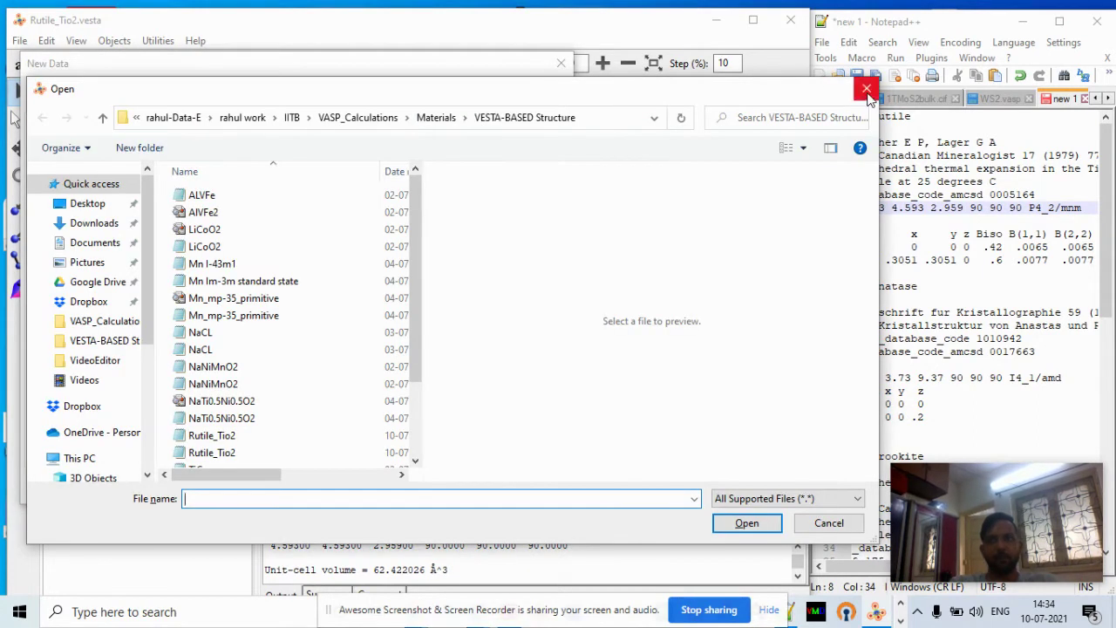
pyautogui.click(866, 89)
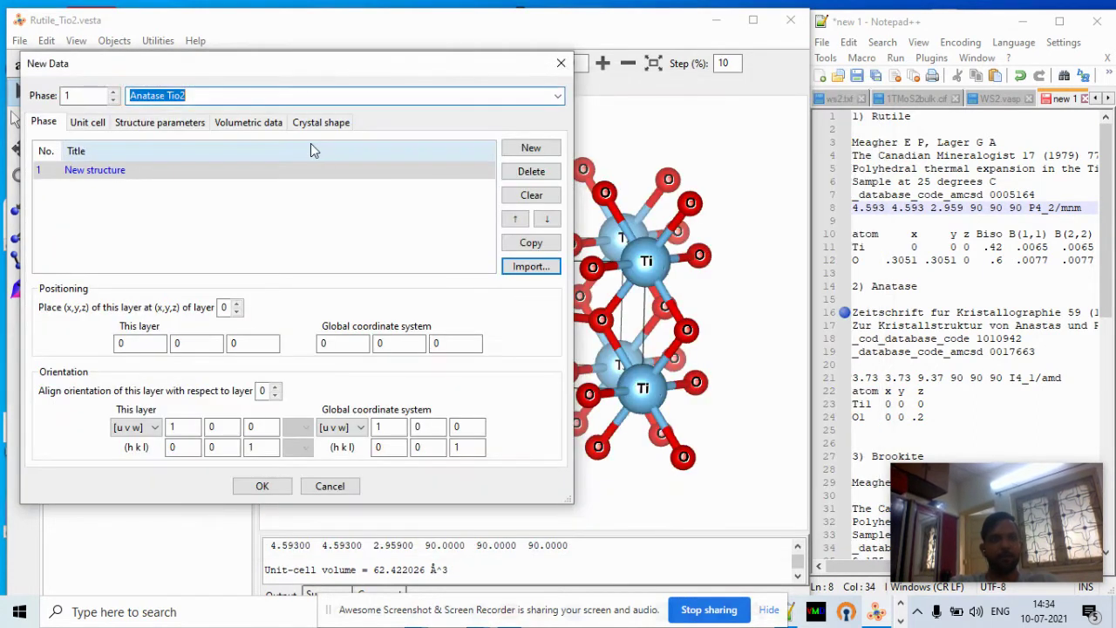
# Set the unit cell to the tetragonal system with space group 141, I 41/a m d, using origin choice 1
pyautogui.click(98, 123)
pyautogui.click(125, 294)
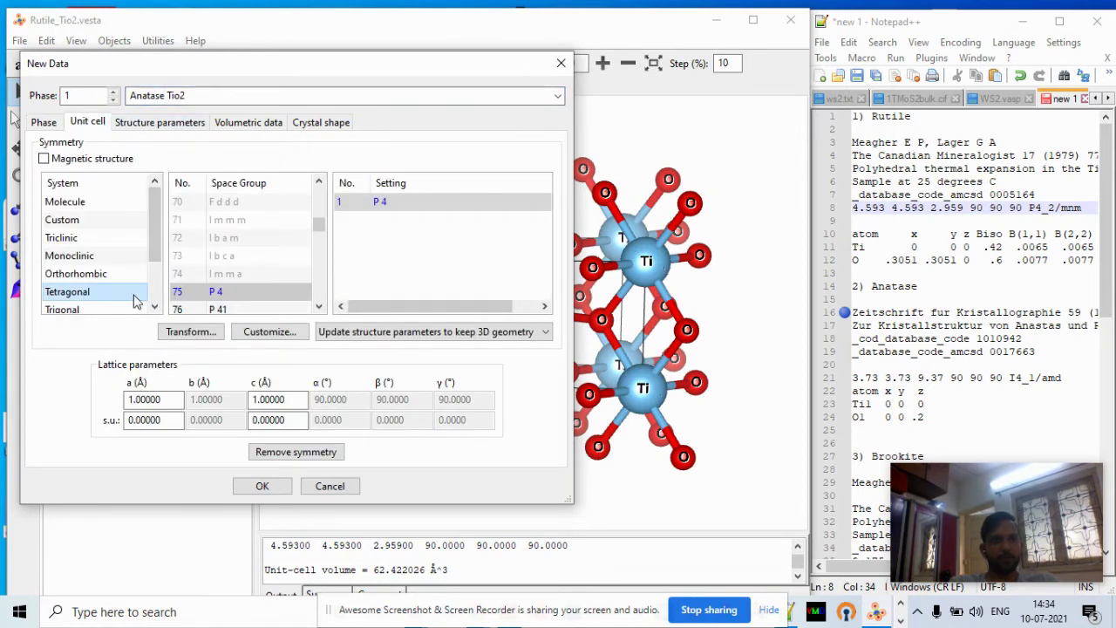
pyautogui.click(319, 279)
pyautogui.moveTo(320, 279); pyautogui.dragTo(319, 279)
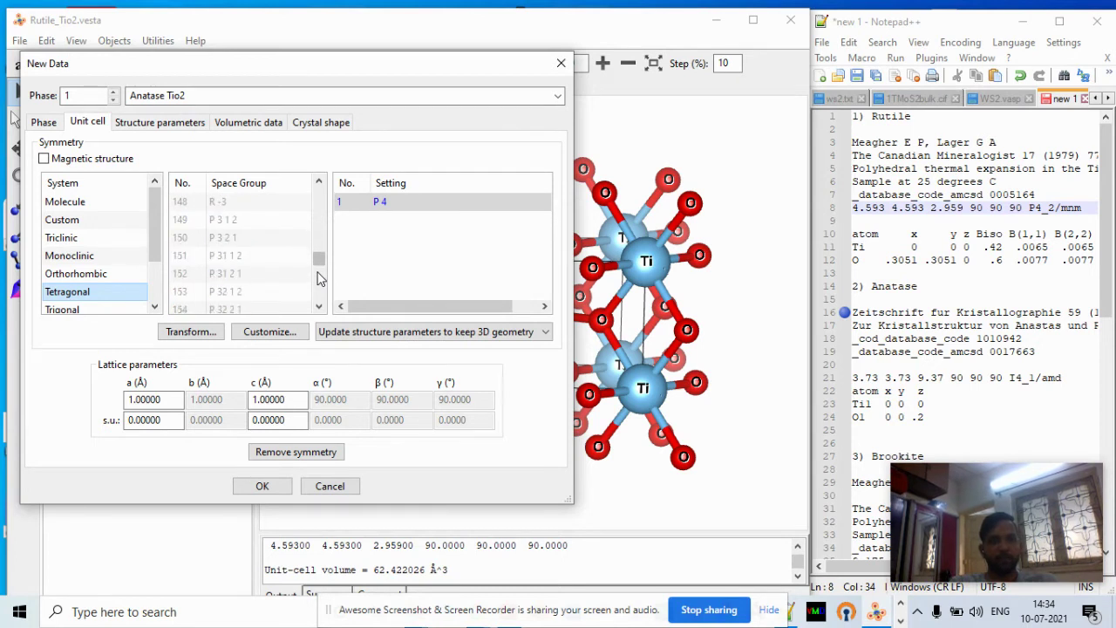
pyautogui.click(319, 181)
pyautogui.click(319, 181)
pyautogui.click(320, 182)
pyautogui.click(320, 182)
pyautogui.click(320, 182)
pyautogui.click(320, 183)
pyautogui.click(320, 182)
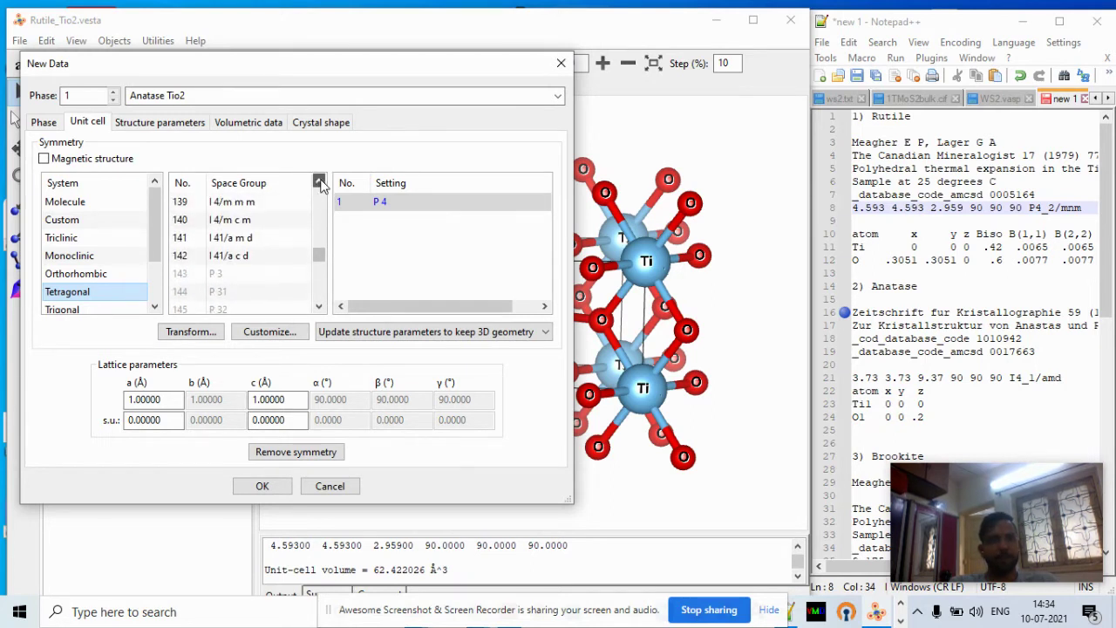
pyautogui.click(290, 243)
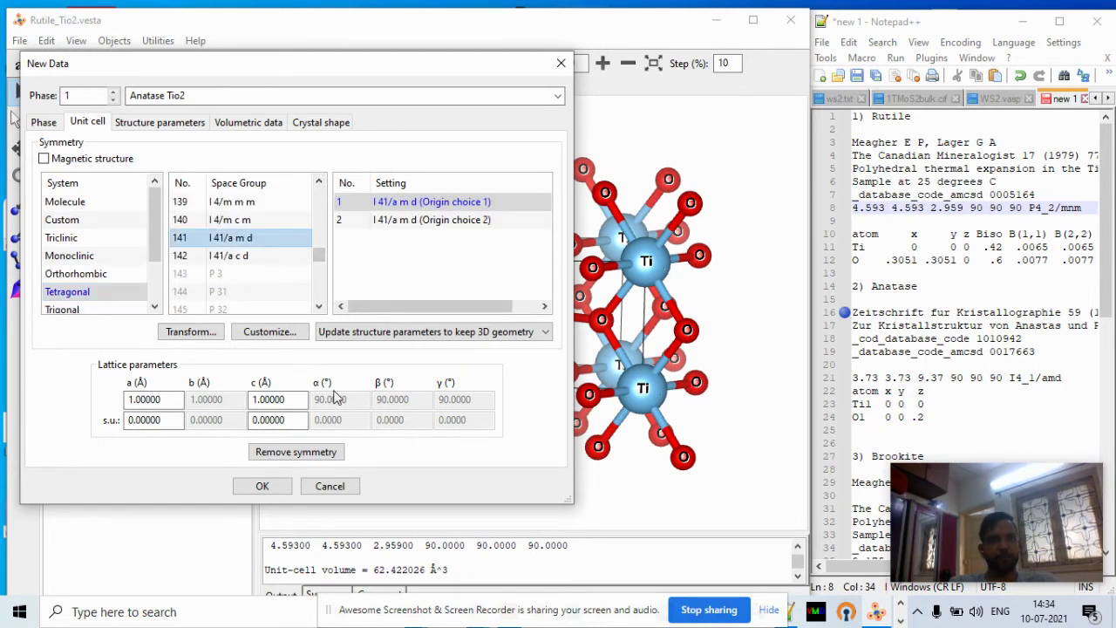
pyautogui.click(448, 209)
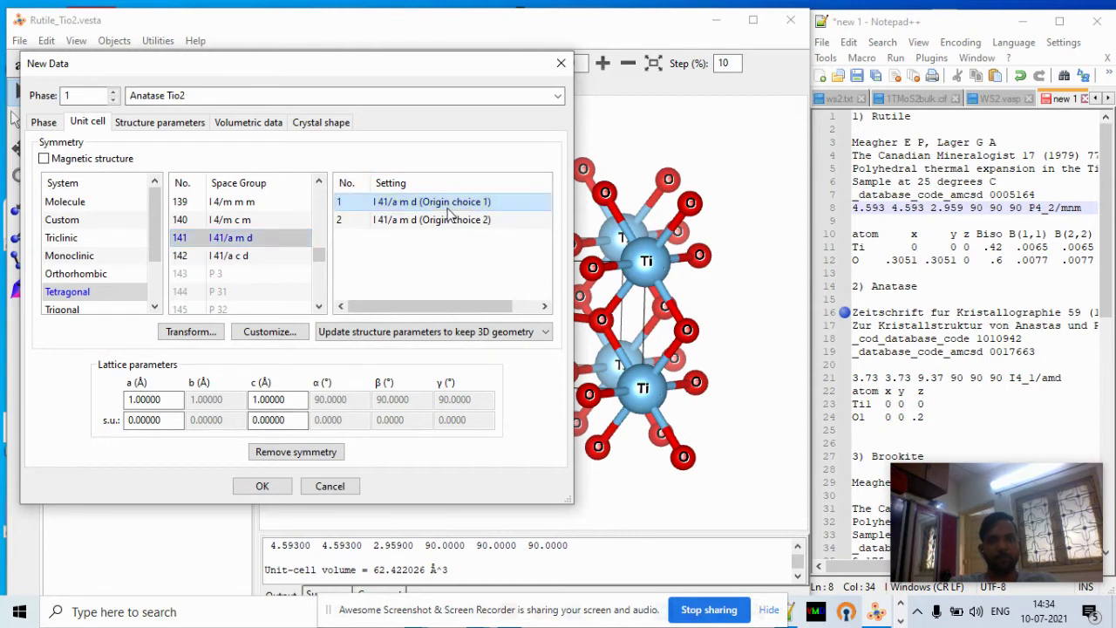
# Set the lattice parameters to a = 3.73 Å and c = 9.37 Å
pyautogui.click(171, 402)
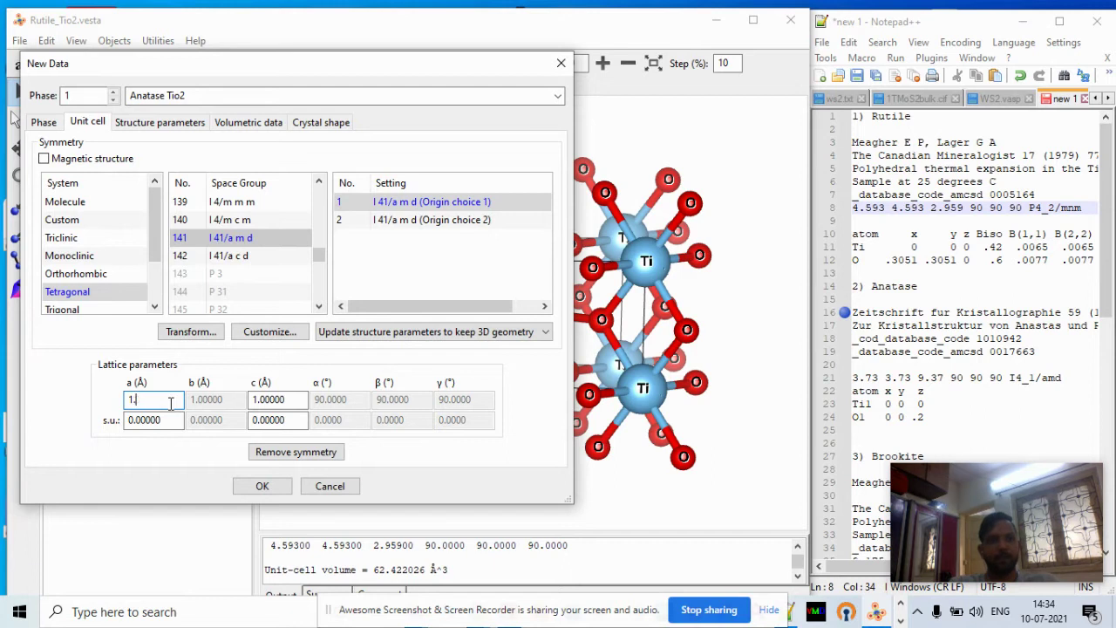
pyautogui.write('3')
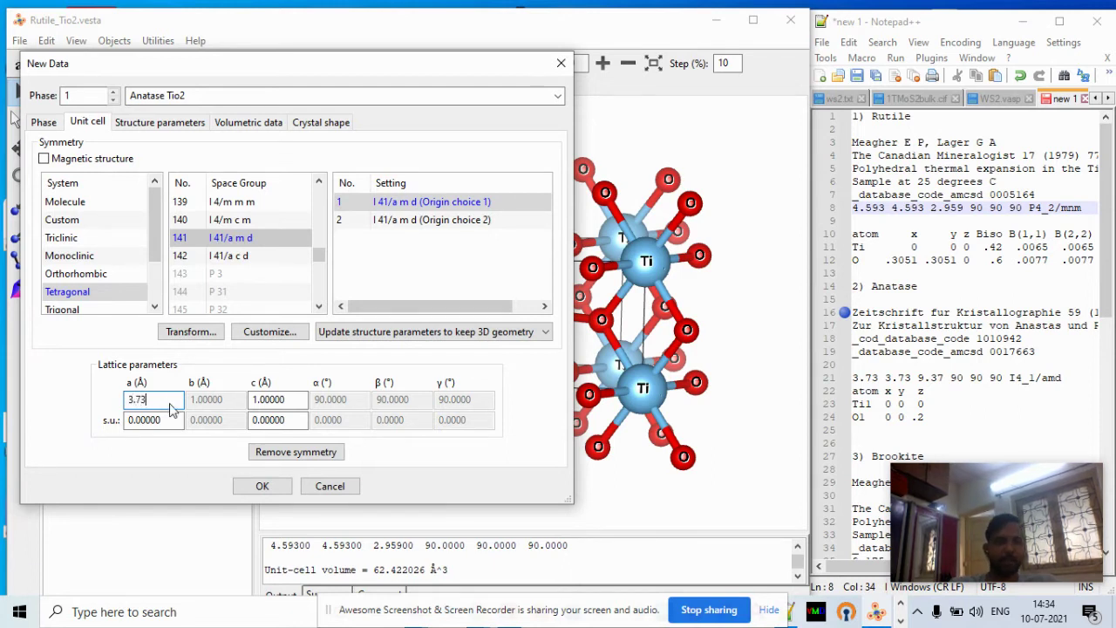
pyautogui.click(303, 401)
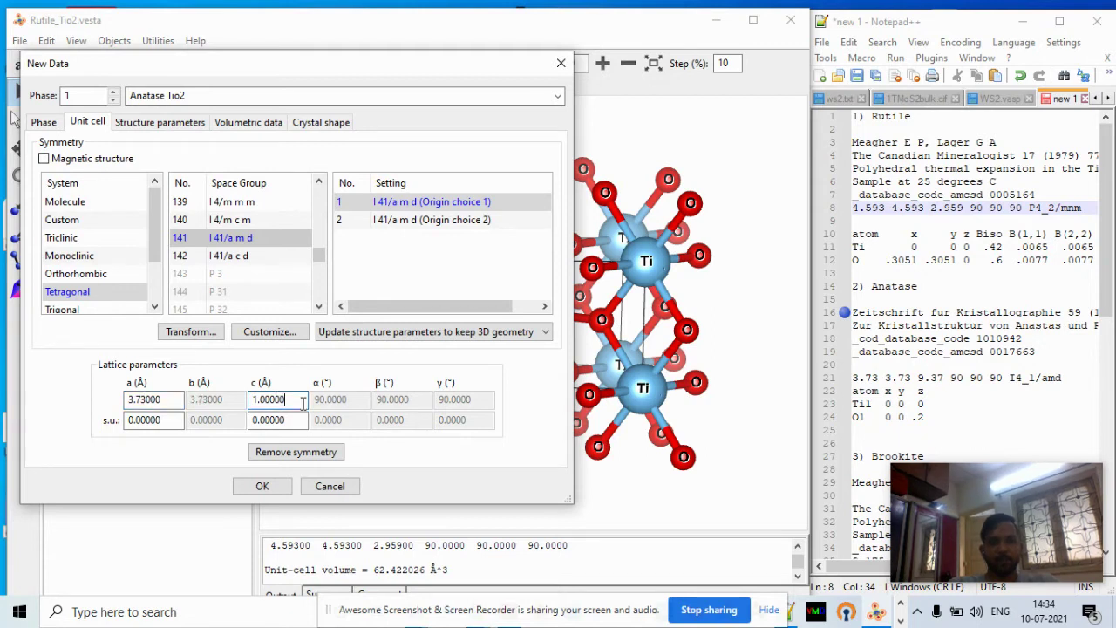
pyautogui.write('19.37')
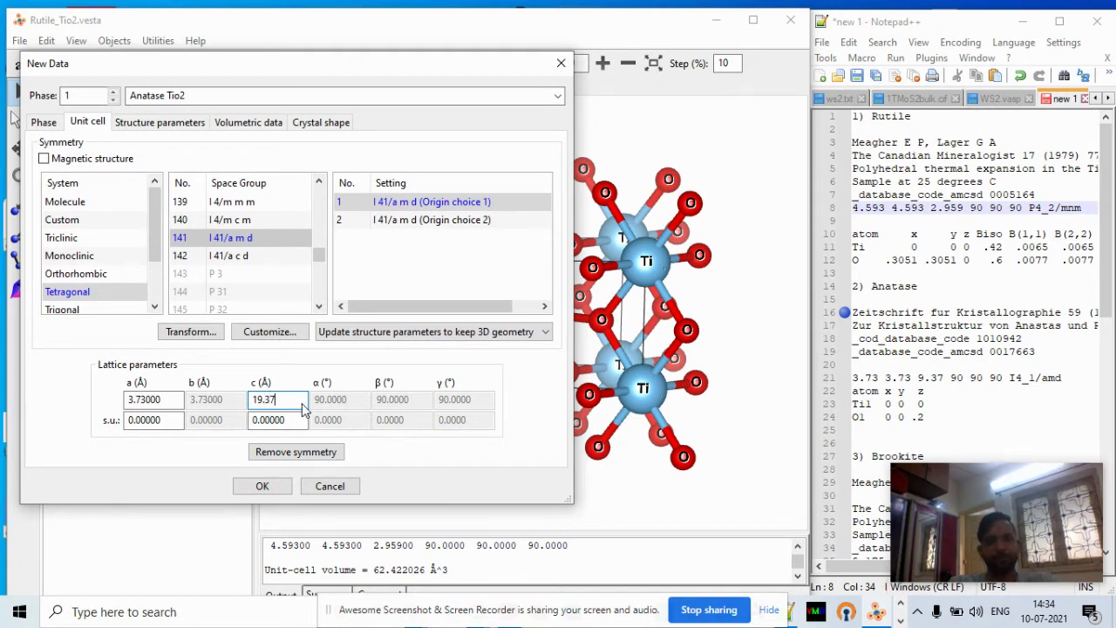
pyautogui.press('Left')
pyautogui.press('Left')
pyautogui.press('Left')
pyautogui.press('Left')
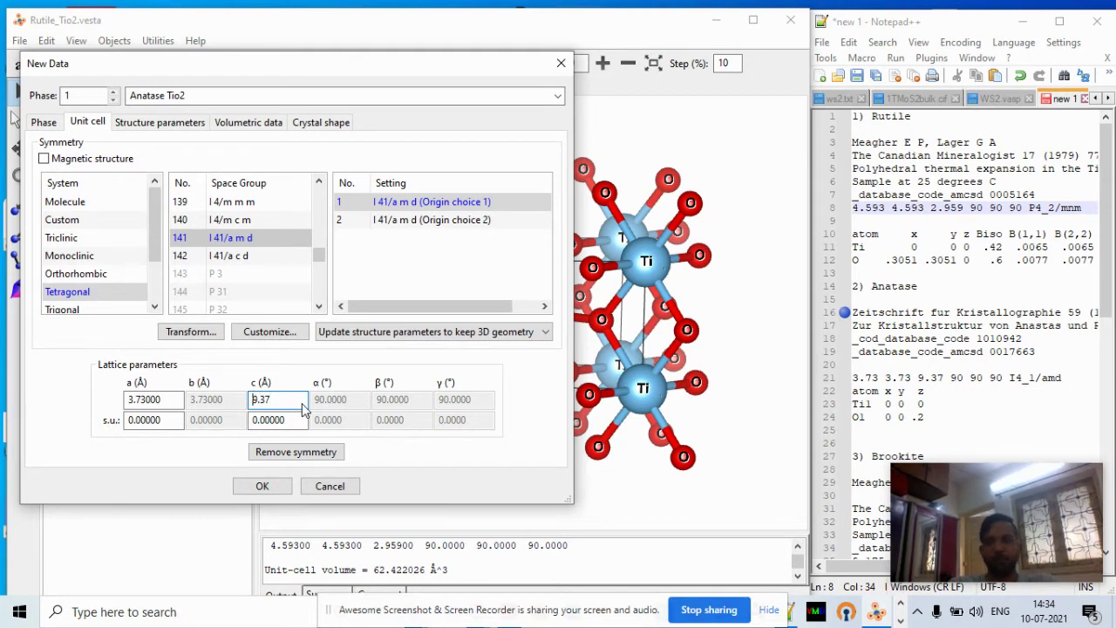
# Add a titanium atom at the origin with symbol and label Ti
pyautogui.click(165, 123)
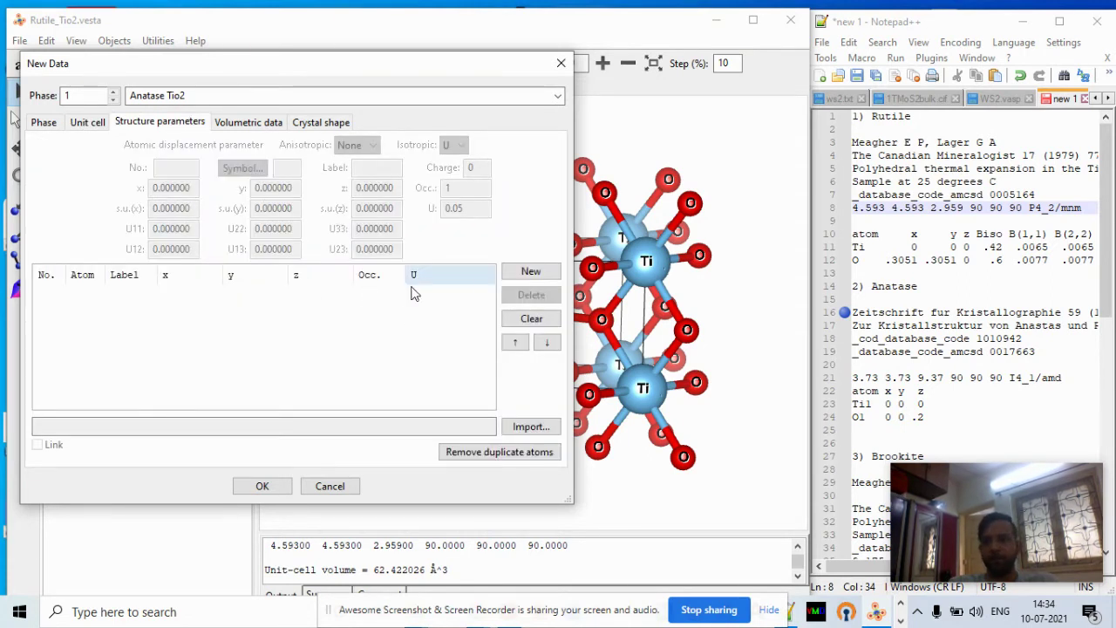
pyautogui.click(528, 271)
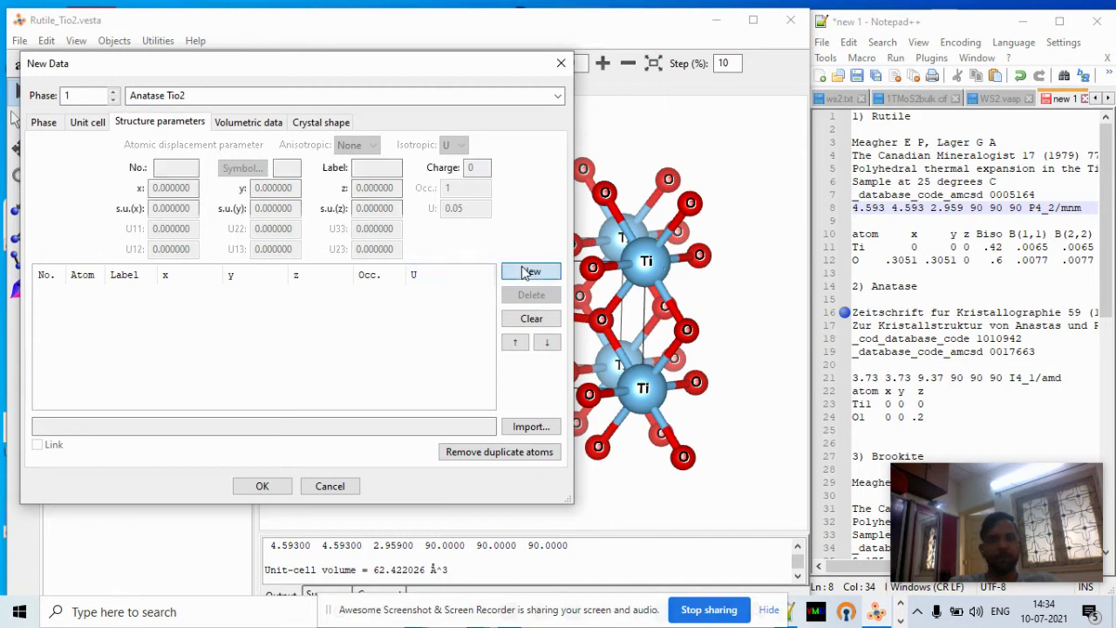
pyautogui.click(298, 171)
pyautogui.press('BackSpace')
pyautogui.write('Ti')
pyautogui.click(376, 166)
pyautogui.press('BackSpace')
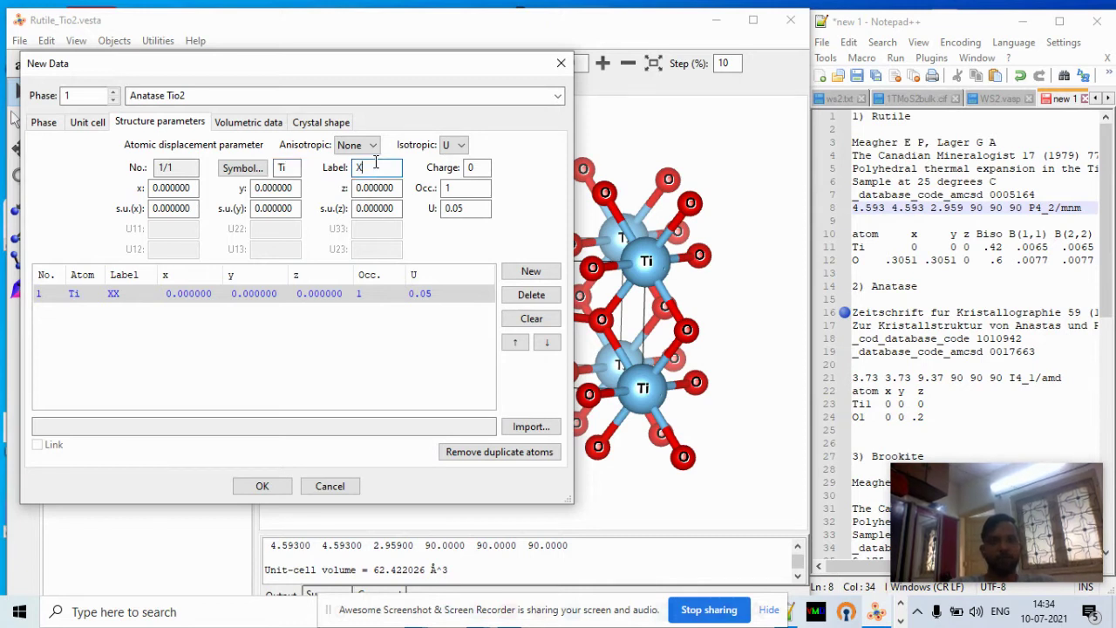
pyautogui.write('Ti')
pyautogui.press('Tab')
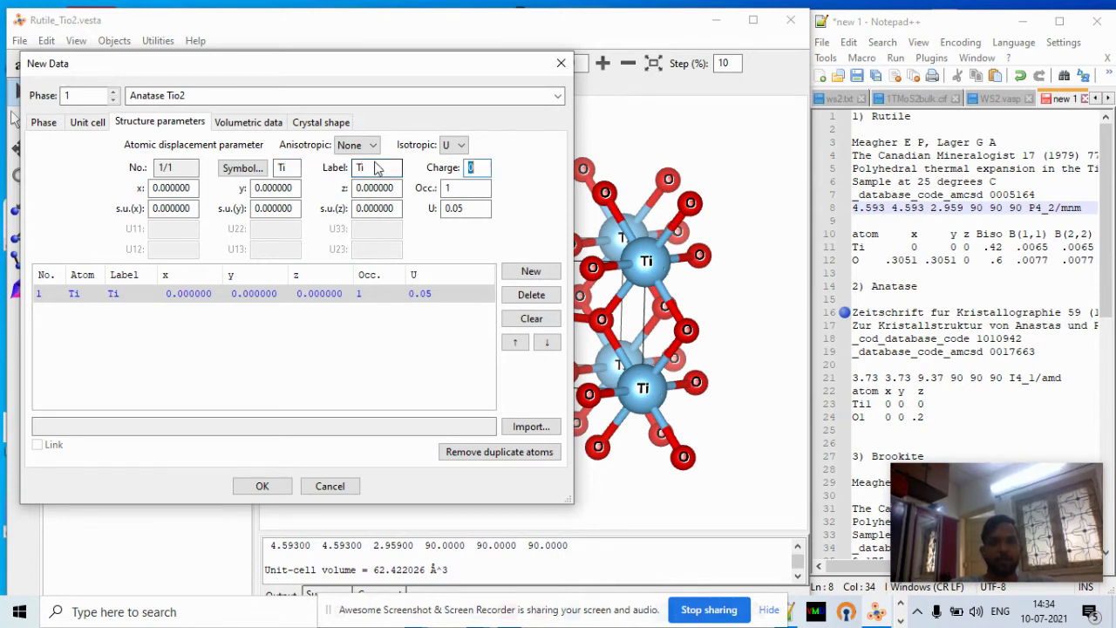
# Add an oxygen atom labelled O at x = 0, y = 0, z = 0.2 and generate the structure
pyautogui.click(510, 274)
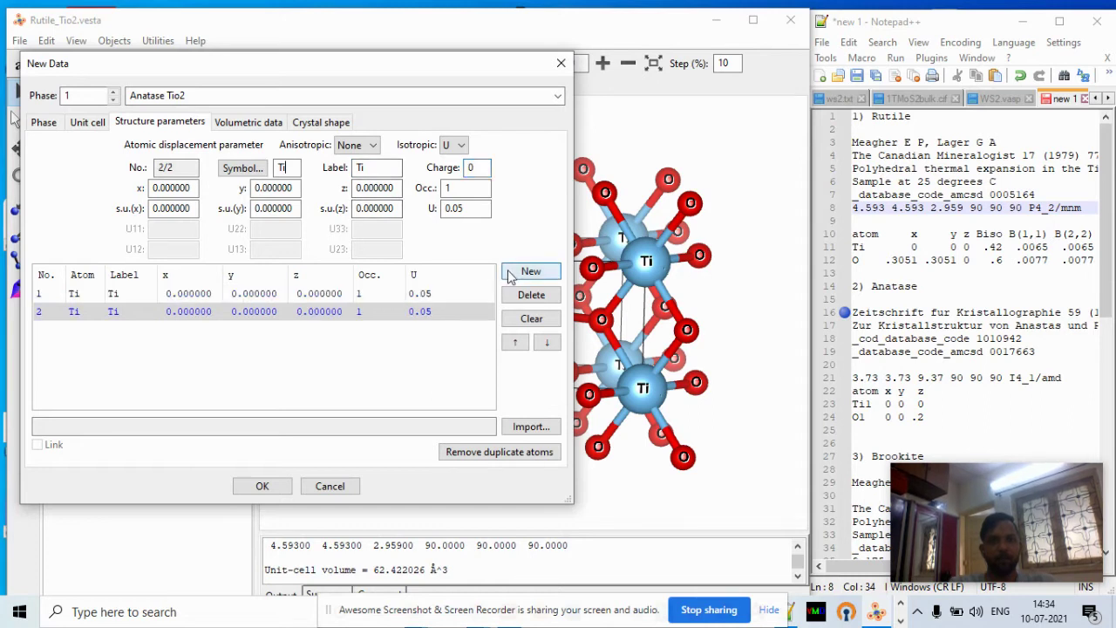
pyautogui.press('BackSpace')
pyautogui.press('BackSpace')
pyautogui.write('O')
pyautogui.click(390, 166)
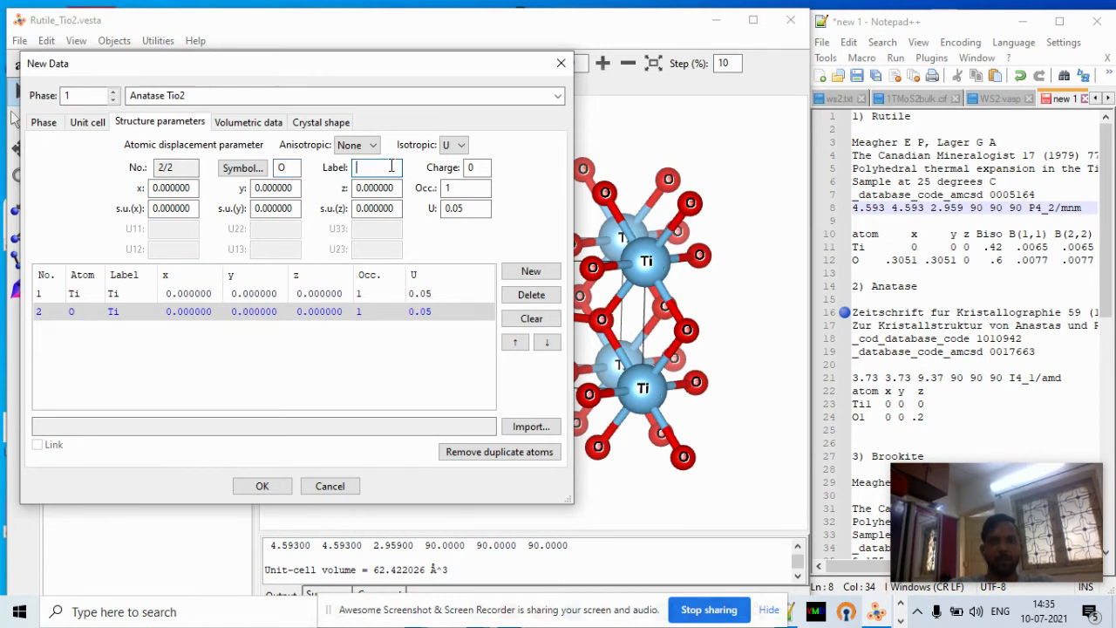
pyautogui.write('O')
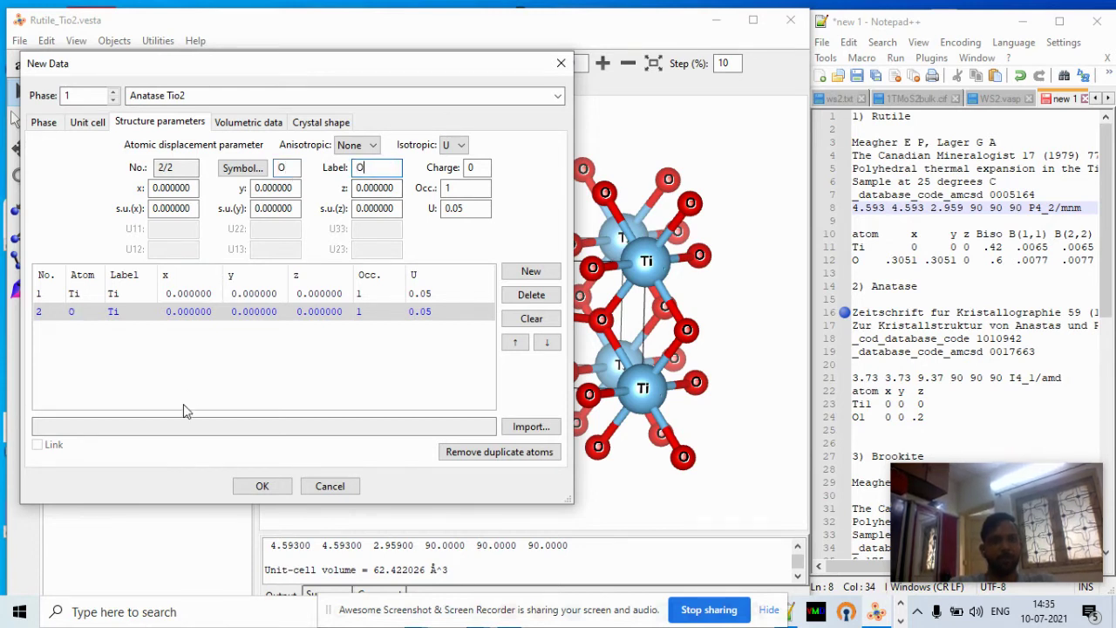
pyautogui.click(390, 188)
pyautogui.write('0.2')
pyautogui.press('Tab')
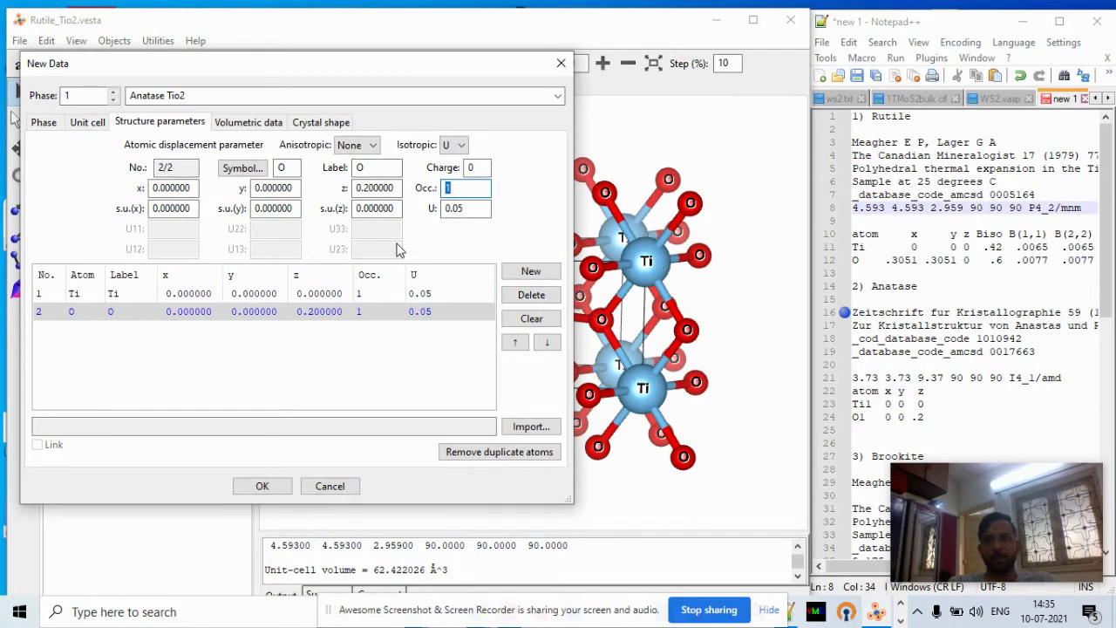
pyautogui.click(283, 488)
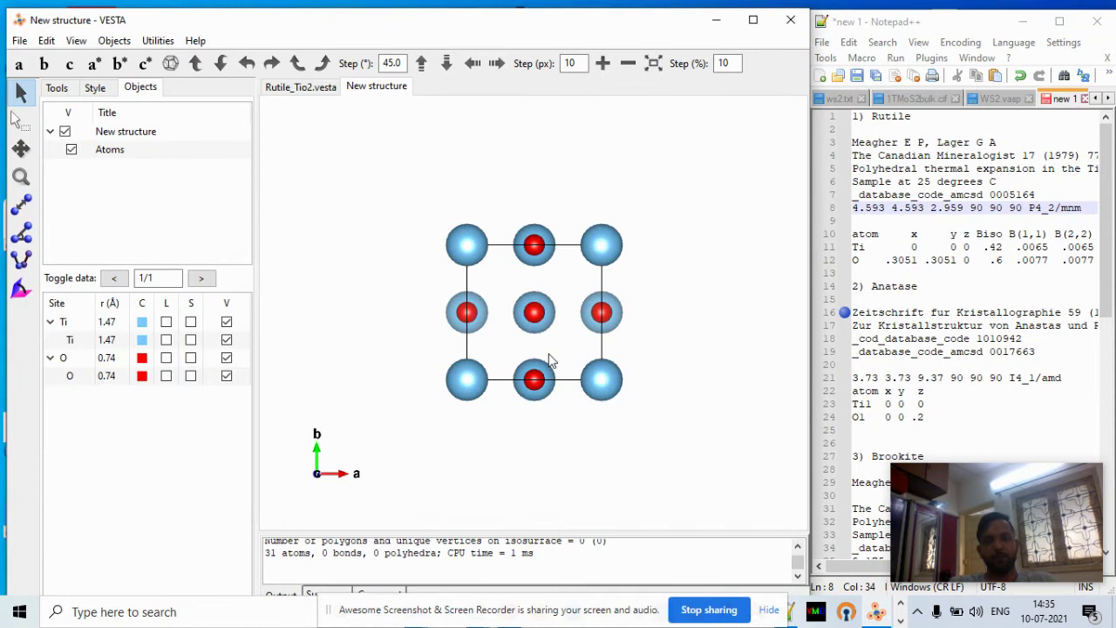
# Add a new bond definition for the structure with Ti as A1 and O as A2
pyautogui.moveTo(550, 356); pyautogui.dragTo(513, 234)
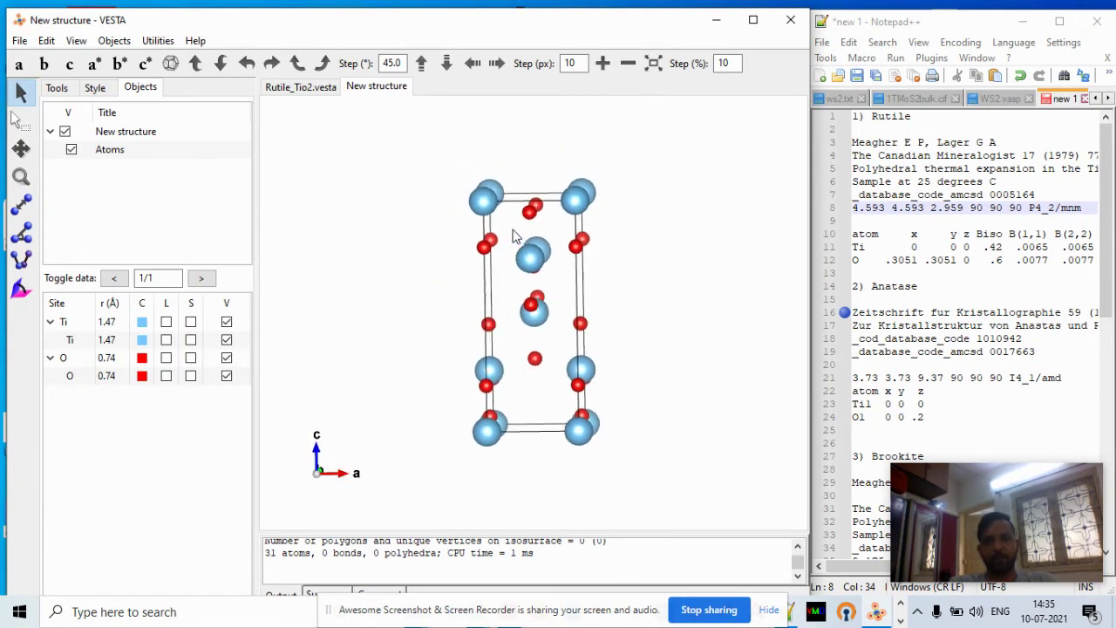
pyautogui.click(47, 40)
pyautogui.click(77, 119)
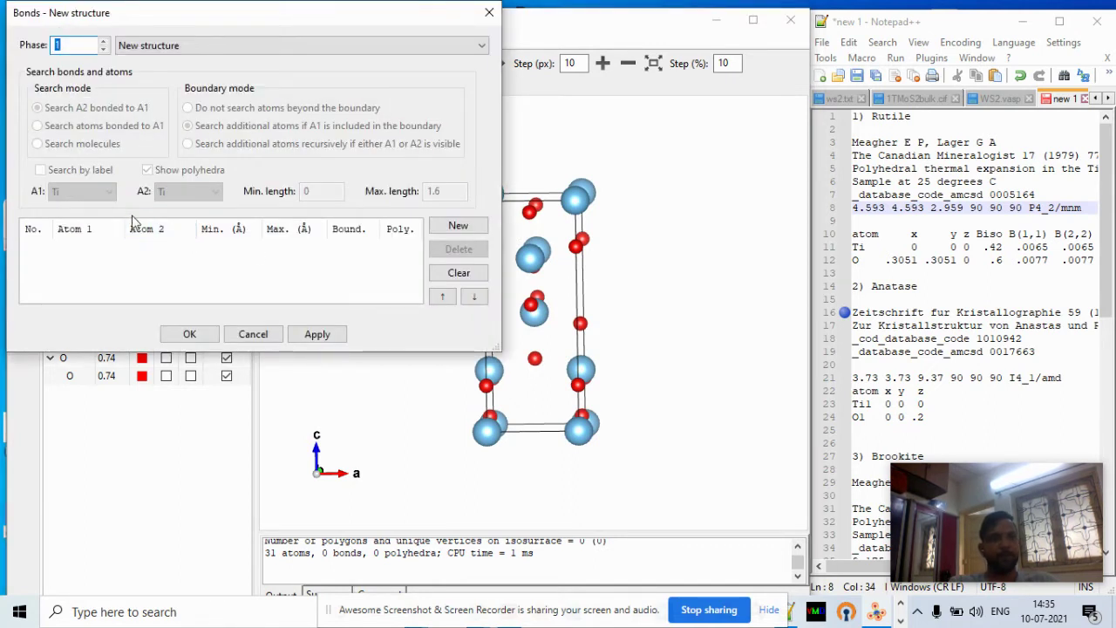
pyautogui.click(441, 227)
pyautogui.click(214, 192)
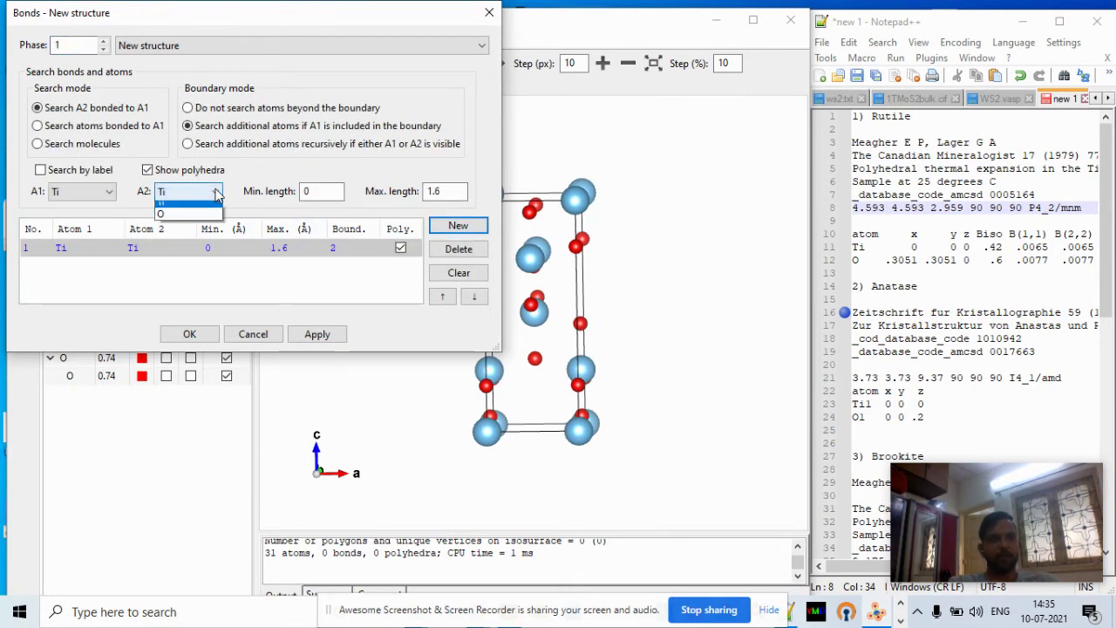
pyautogui.click(204, 221)
# Set the maximum Ti–O bond length to 3 Å and apply the bonds to the anatase structure
pyautogui.click(458, 190)
pyautogui.press('BackSpace')
pyautogui.press('BackSpace')
pyautogui.press('BackSpace')
pyautogui.write('3')
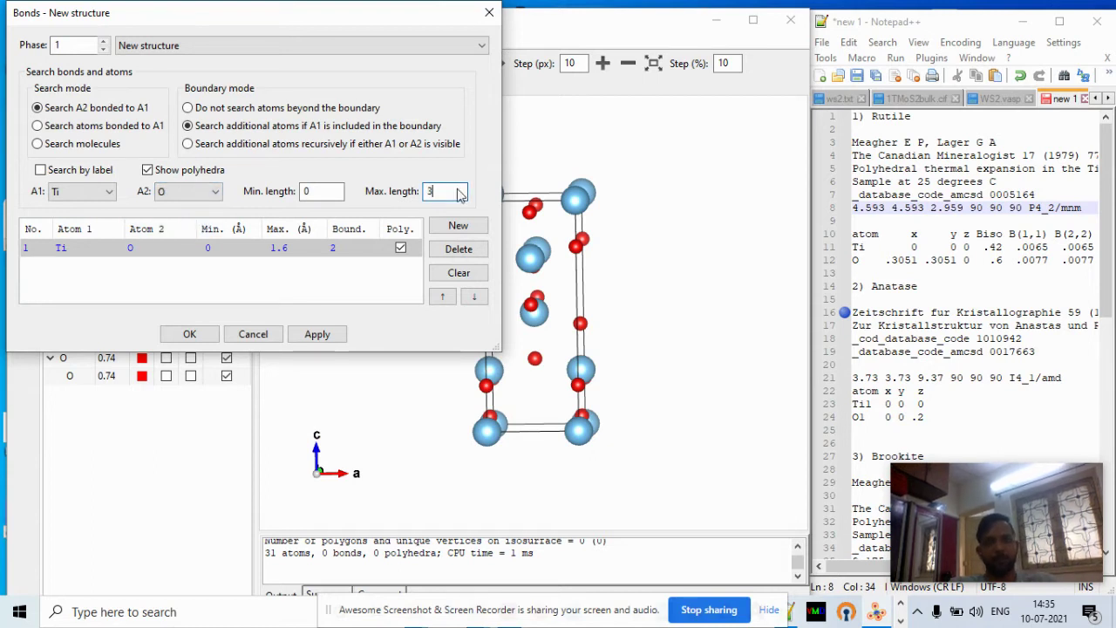
pyautogui.click(330, 339)
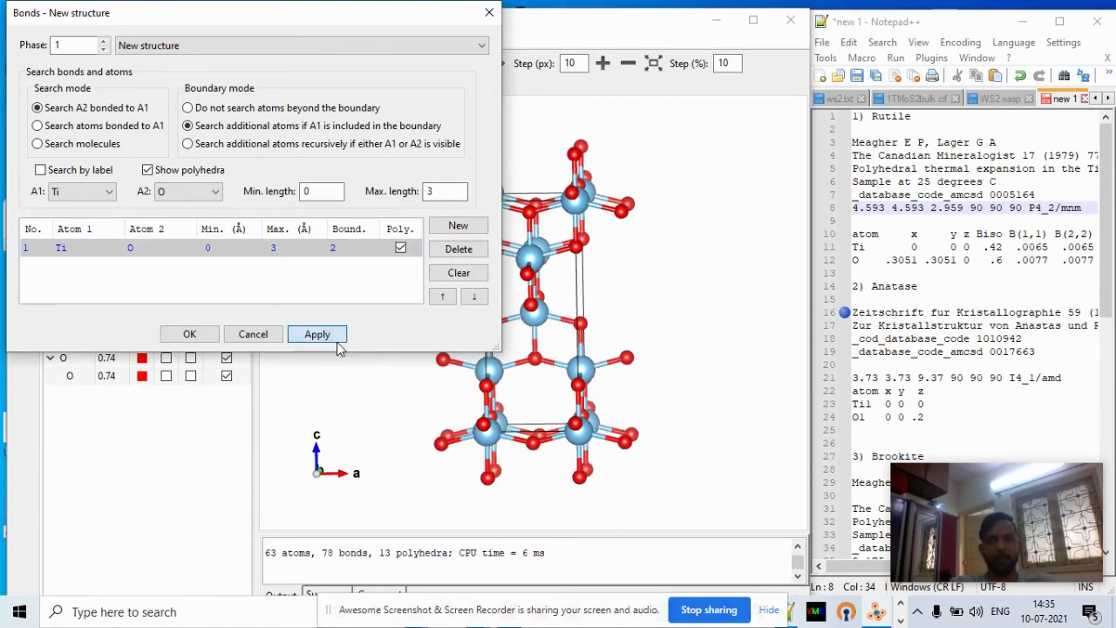
pyautogui.click(188, 335)
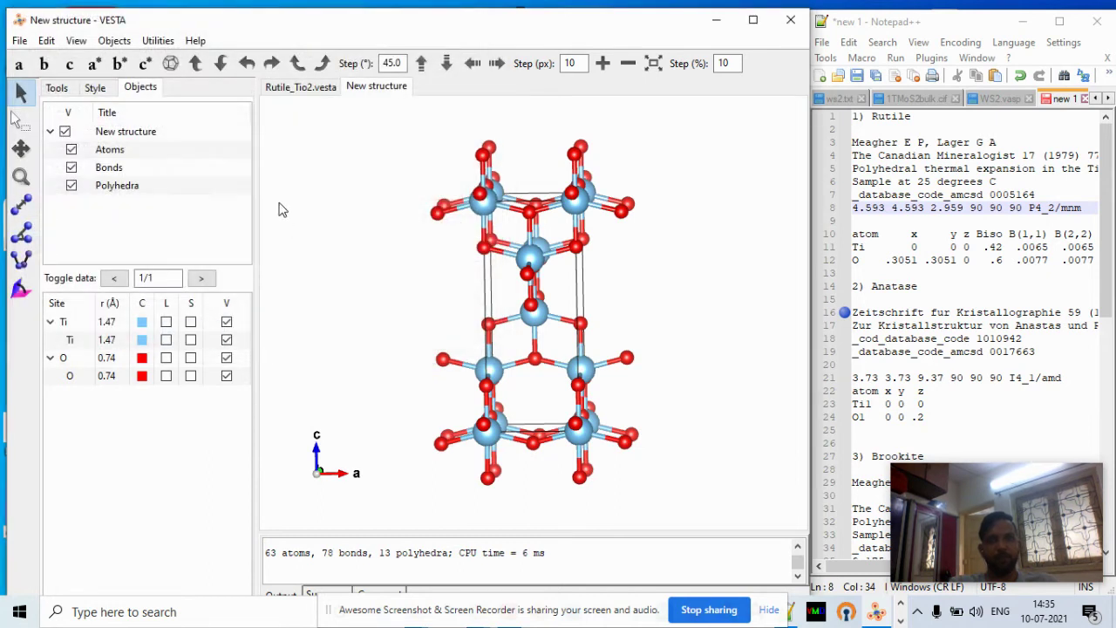
# Turn on the atom labels for all Ti and O sites
pyautogui.click(167, 322)
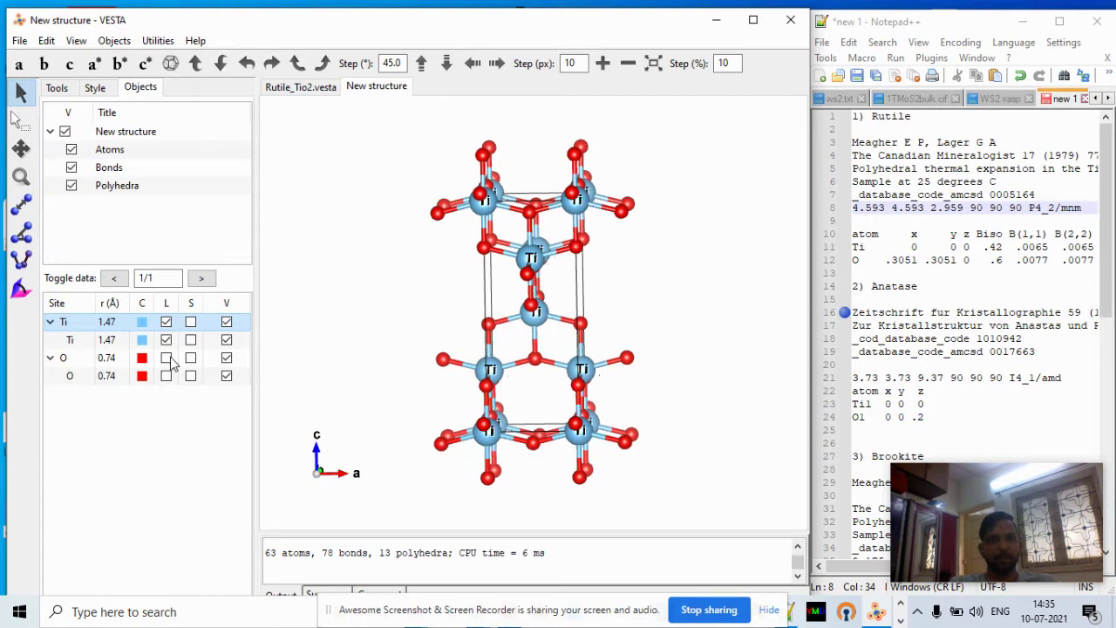
pyautogui.click(166, 357)
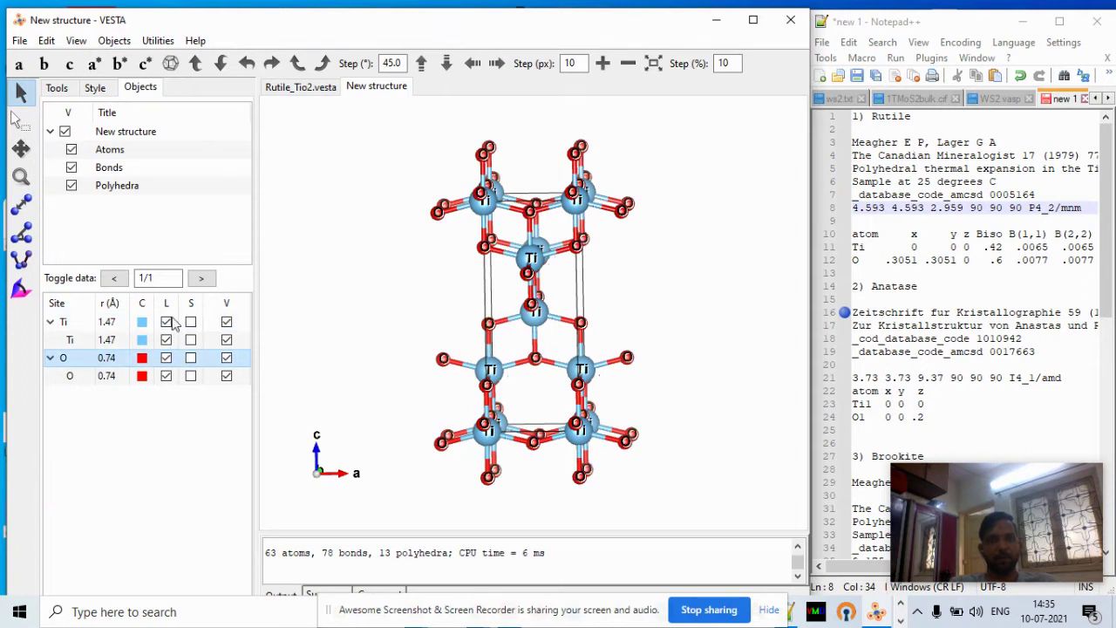
# Display the anatase structure in the Polyhedral style
pyautogui.click(109, 91)
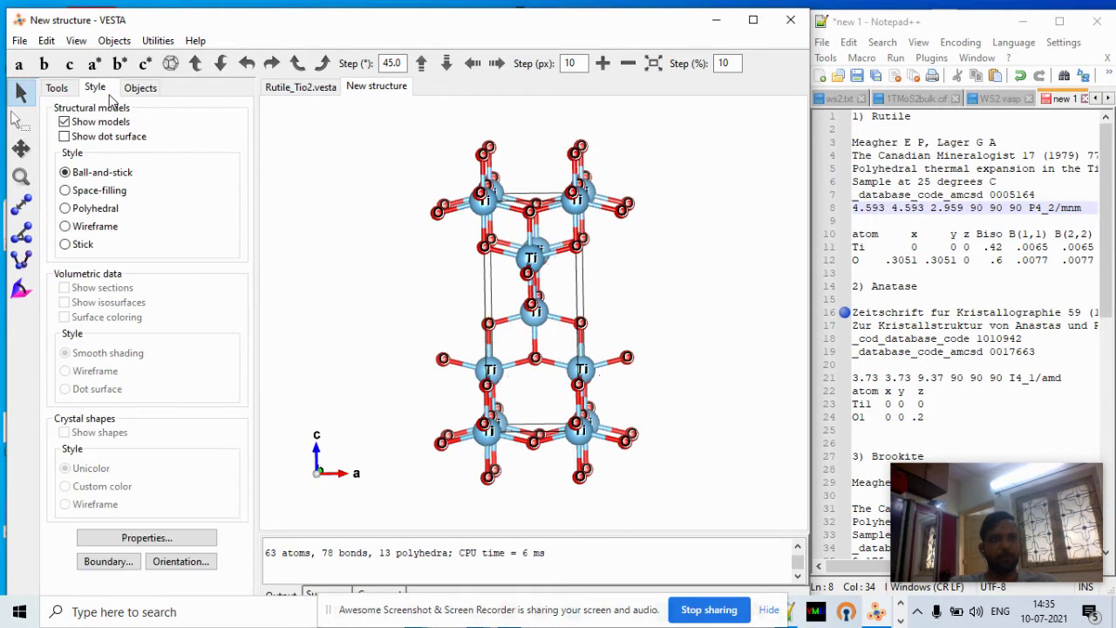
pyautogui.click(70, 207)
pyautogui.moveTo(573, 177); pyautogui.dragTo(585, 148)
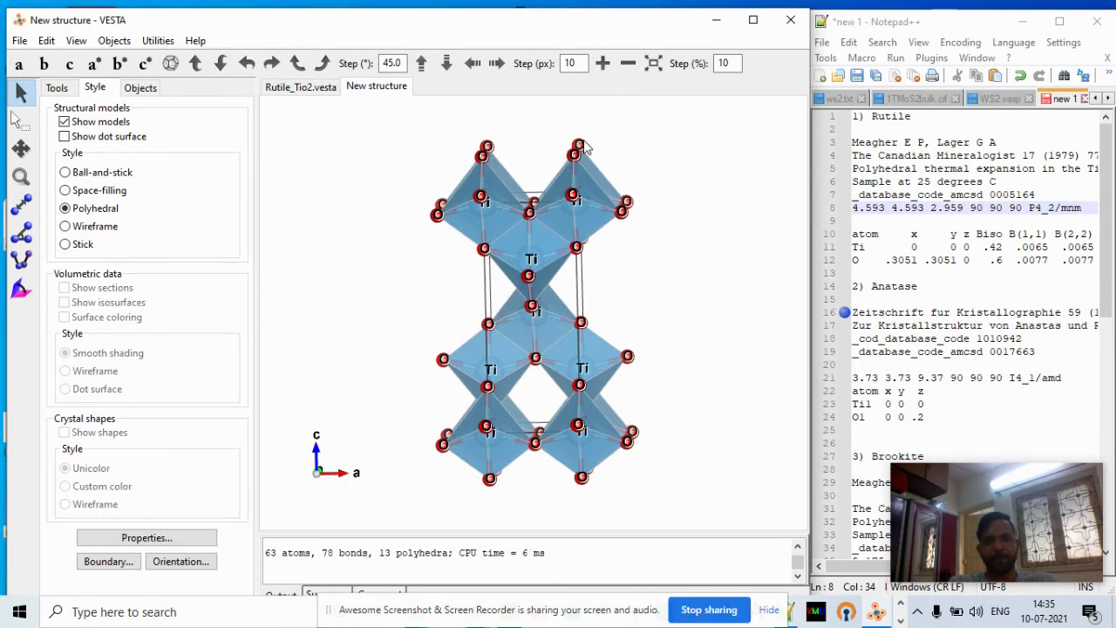
# Save the anatase structure in VESTA format under the file name Anatase Tio2
pyautogui.click(19, 41)
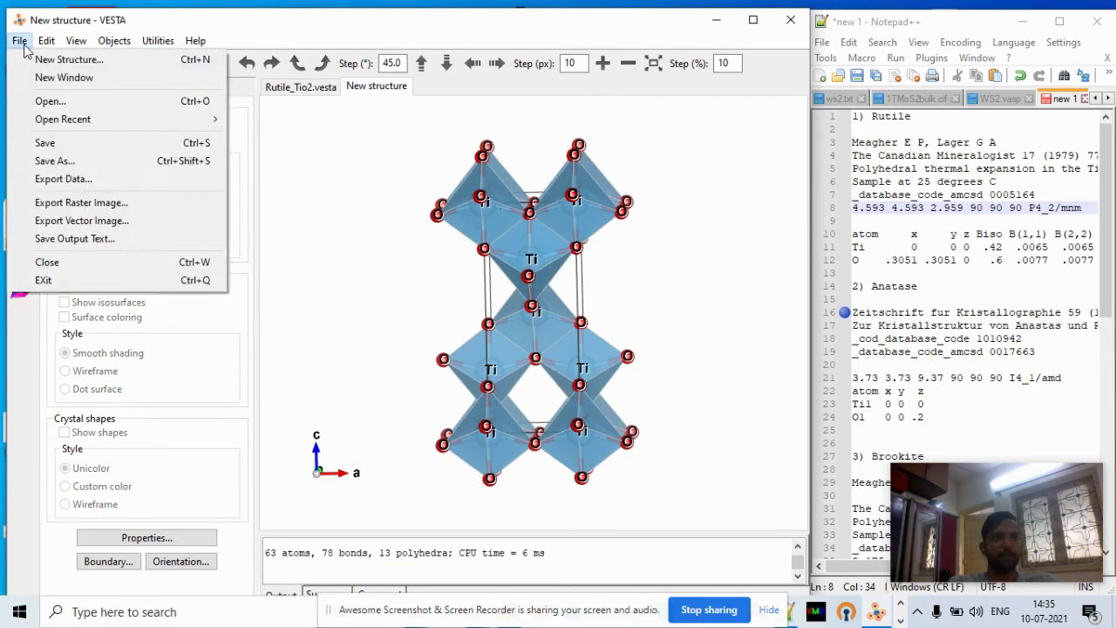
pyautogui.click(61, 160)
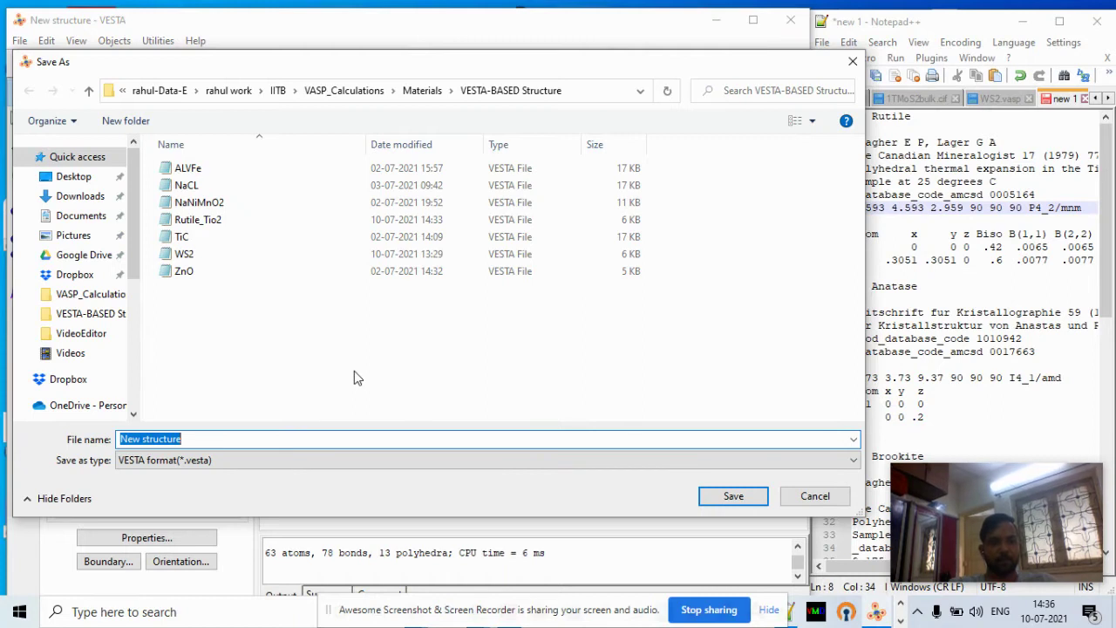
pyautogui.write('Ana')
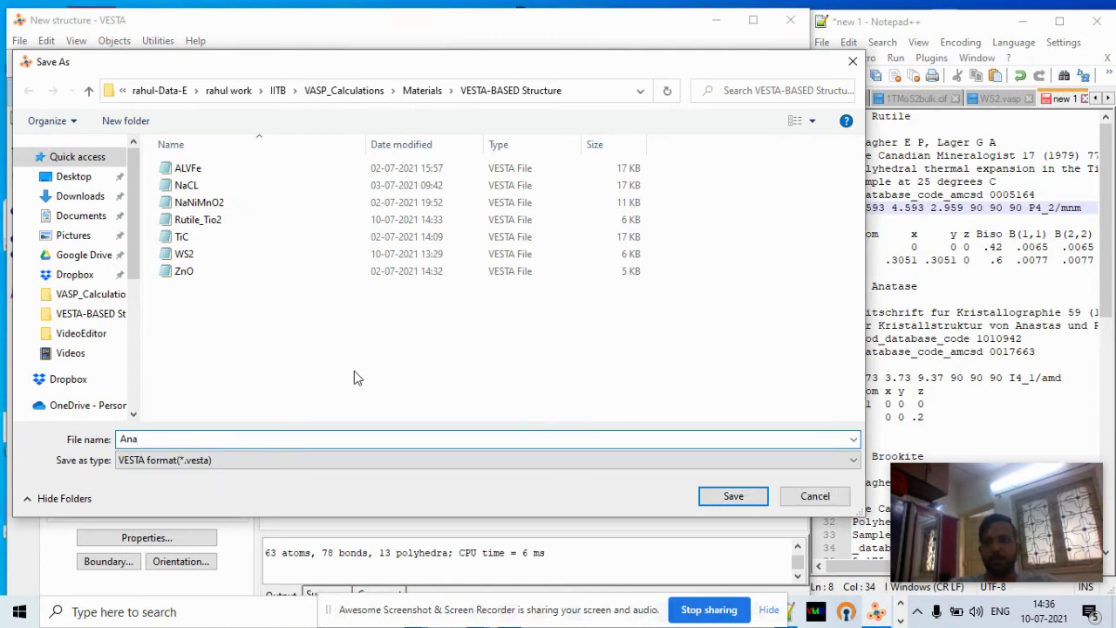
pyautogui.write('tase Tio2')
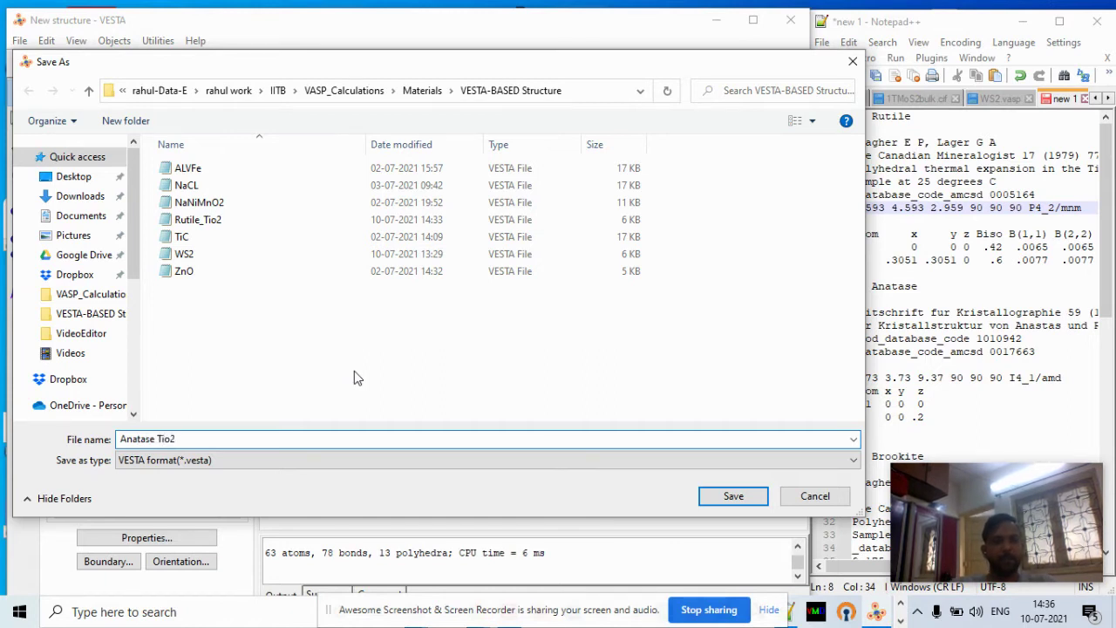
pyautogui.press('Return')
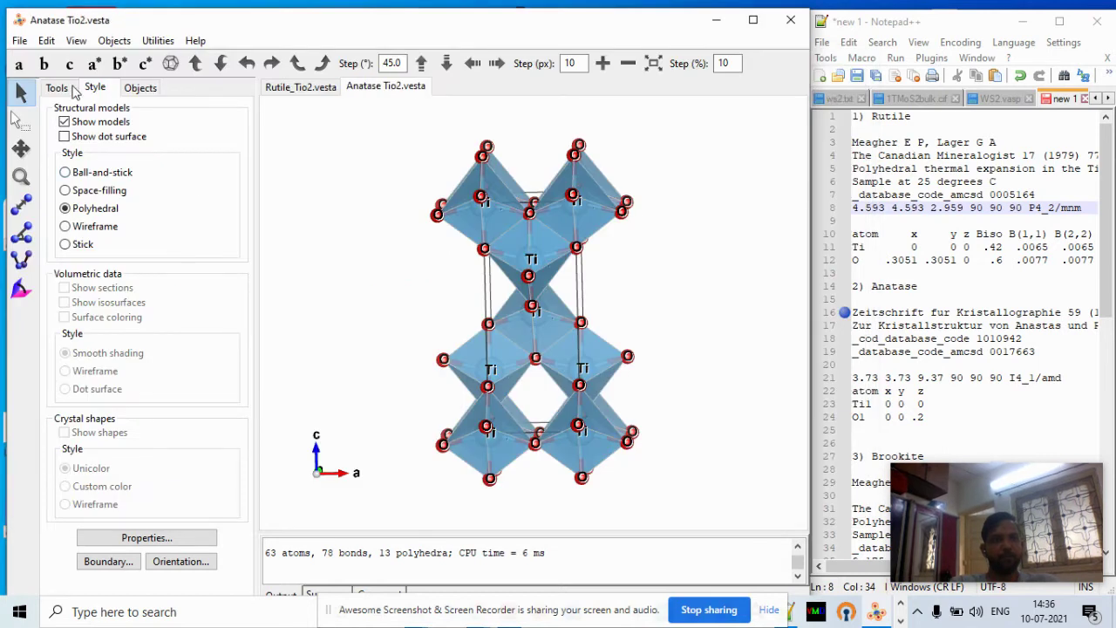
# Export the anatase structure as a VASP file named Anatase Tio2 with fractional coordinates
pyautogui.click(20, 42)
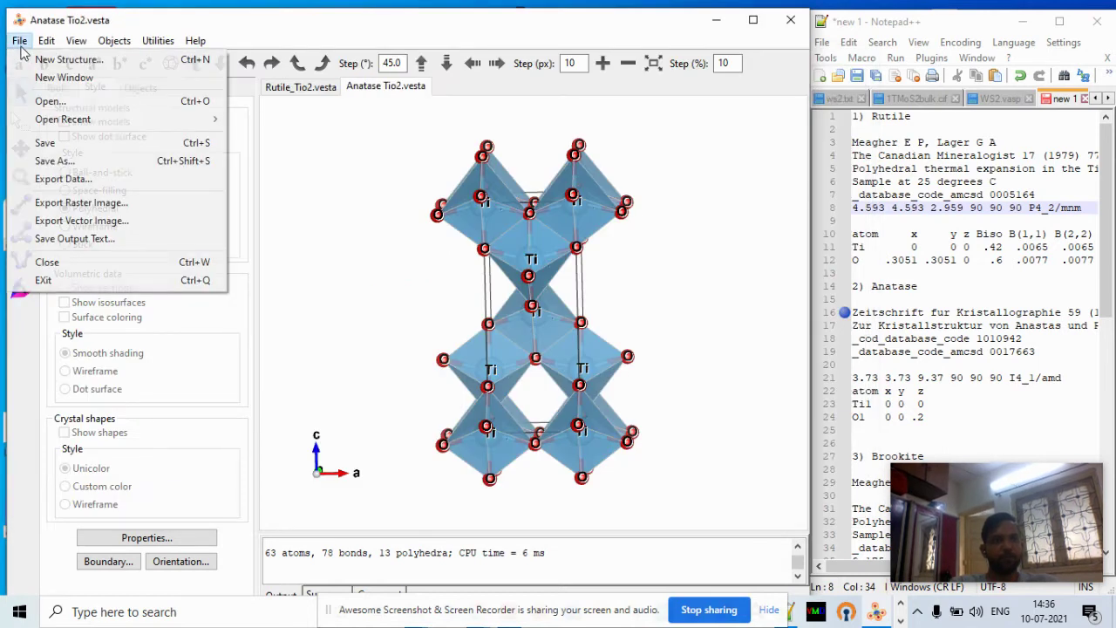
pyautogui.click(79, 179)
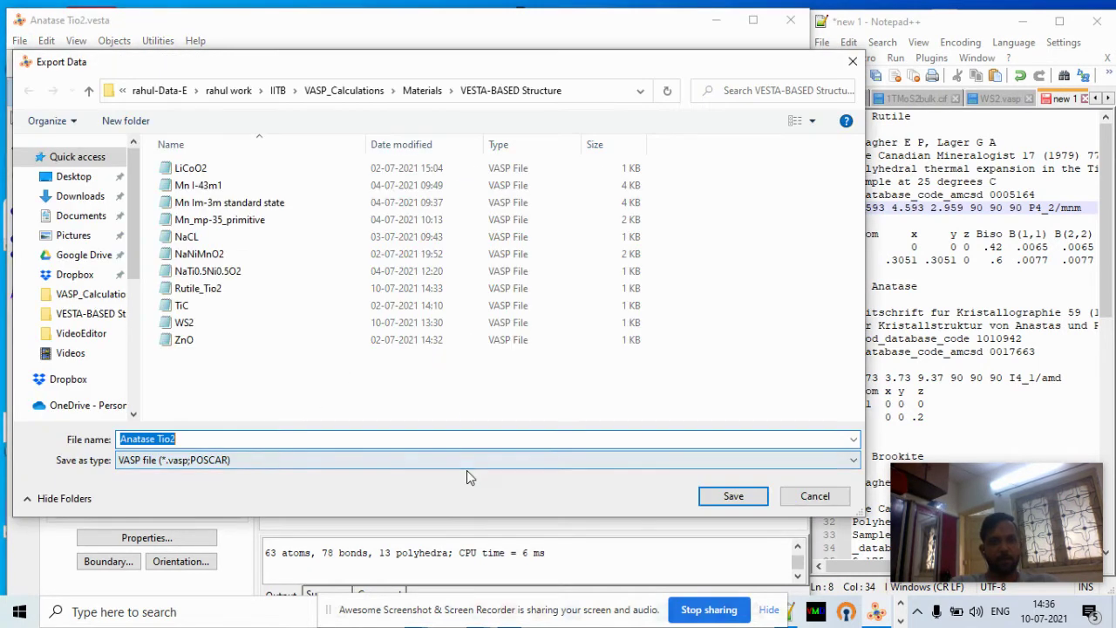
pyautogui.click(733, 497)
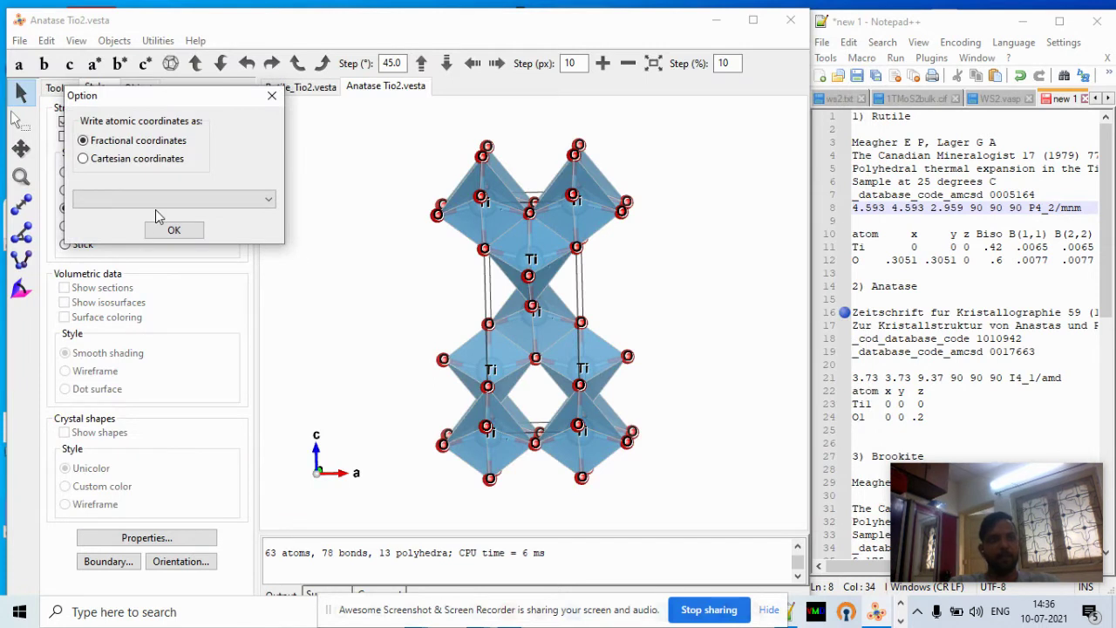
pyautogui.click(174, 231)
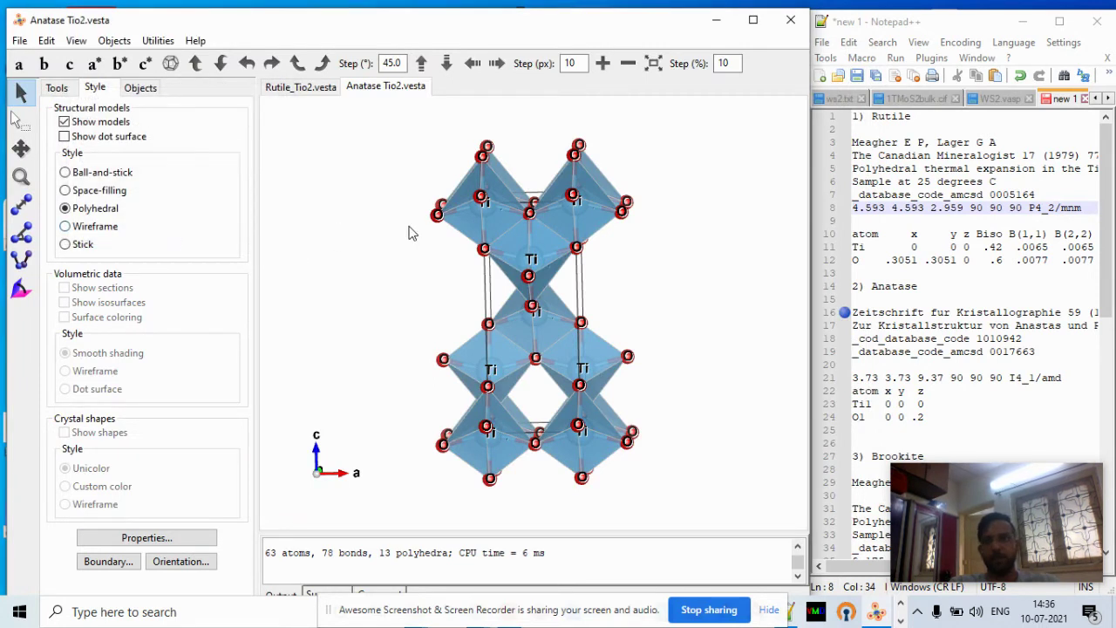
# Bring up the brookite crystal data in the notes and start a new structure in VESTA
pyautogui.moveTo(1111, 188); pyautogui.dragTo(1111, 287)
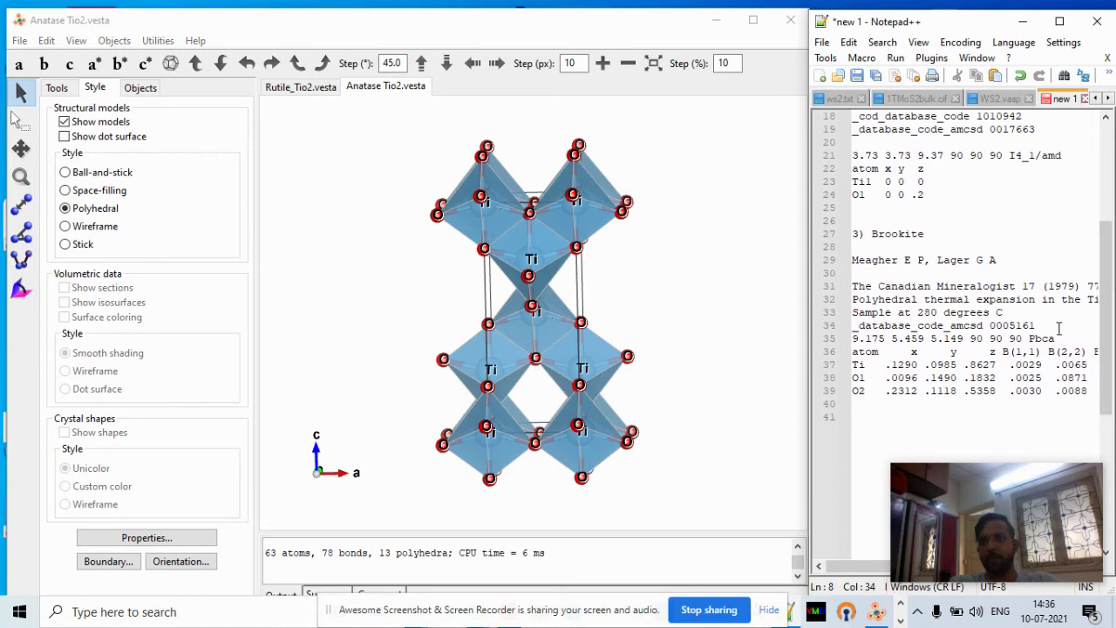
pyautogui.moveTo(960, 476); pyautogui.dragTo(935, 504)
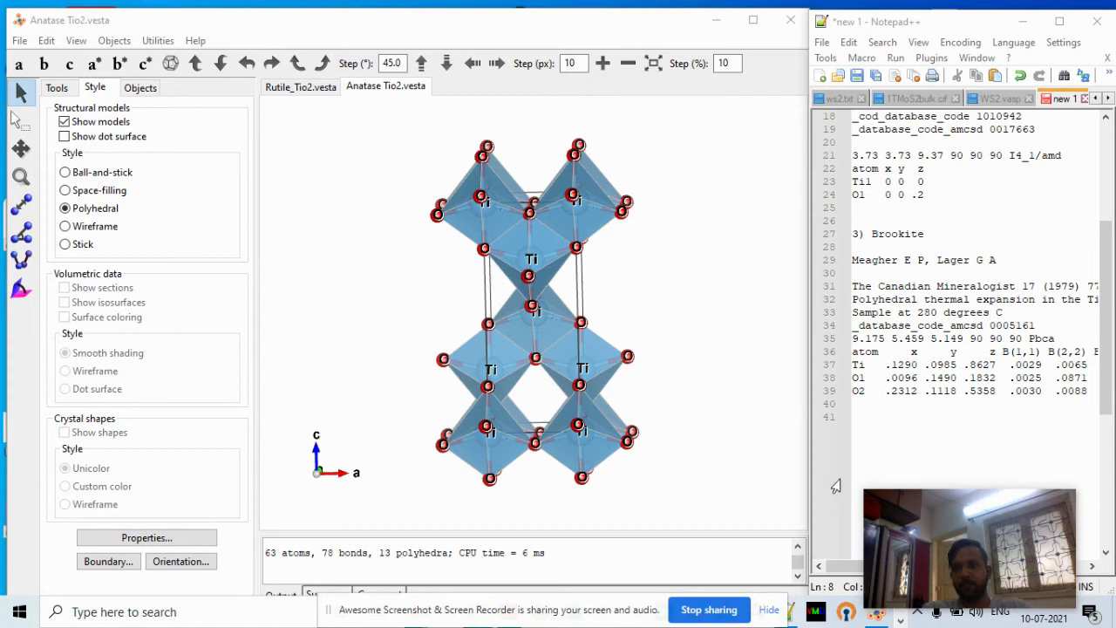
pyautogui.moveTo(844, 566)
pyautogui.mouseDown()
pyautogui.moveTo(857, 569)
pyautogui.moveTo(835, 569)
pyautogui.mouseUp()
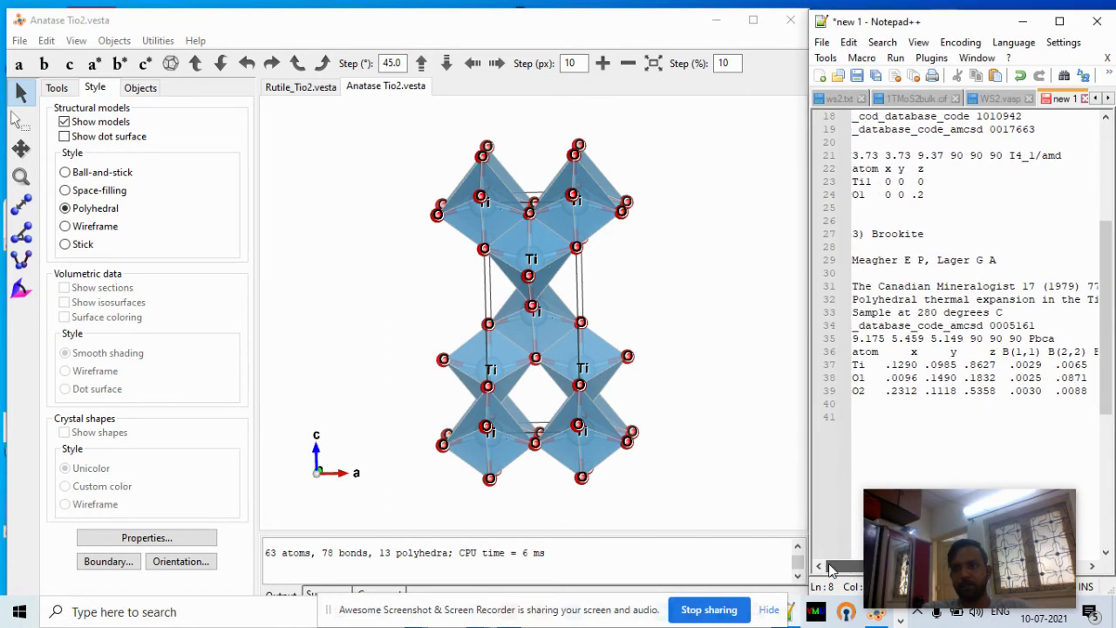
pyautogui.click(1054, 338)
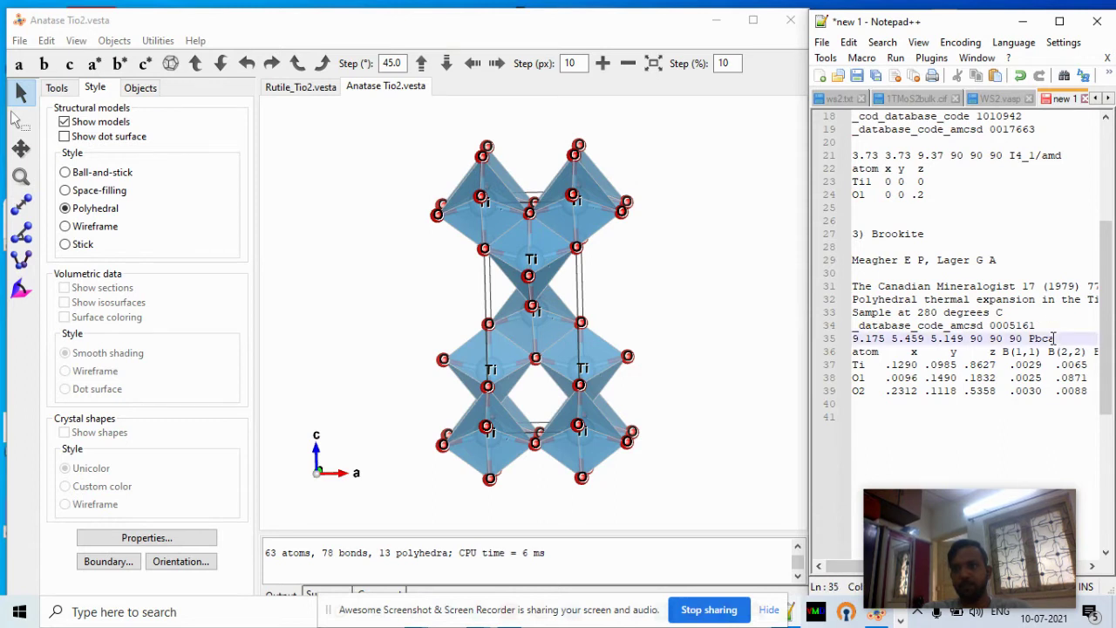
pyautogui.click(19, 41)
pyautogui.press('Escape')
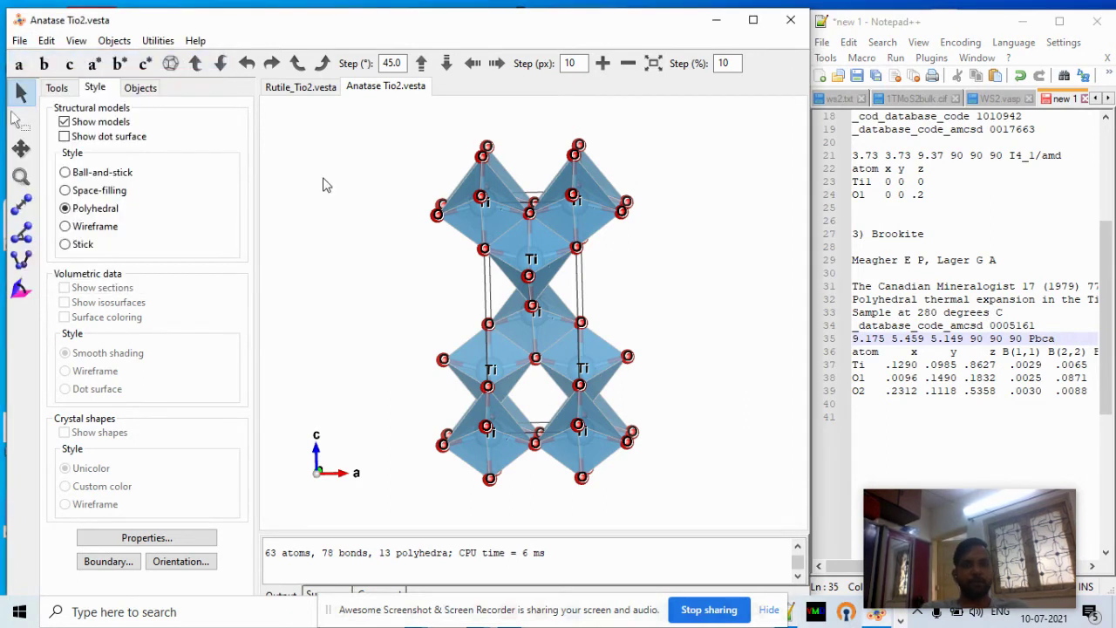
pyautogui.hotkey('ctrl', 'n')
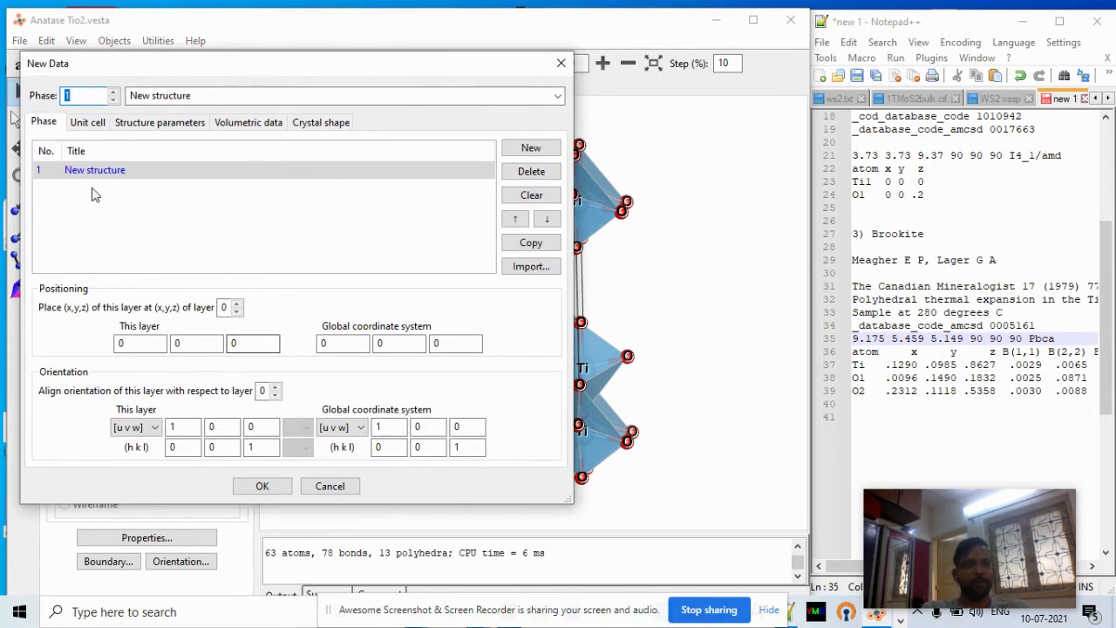
# Title the new structure Brookite TiO2, copying the mineral name from the notes
pyautogui.doubleClick(202, 94)
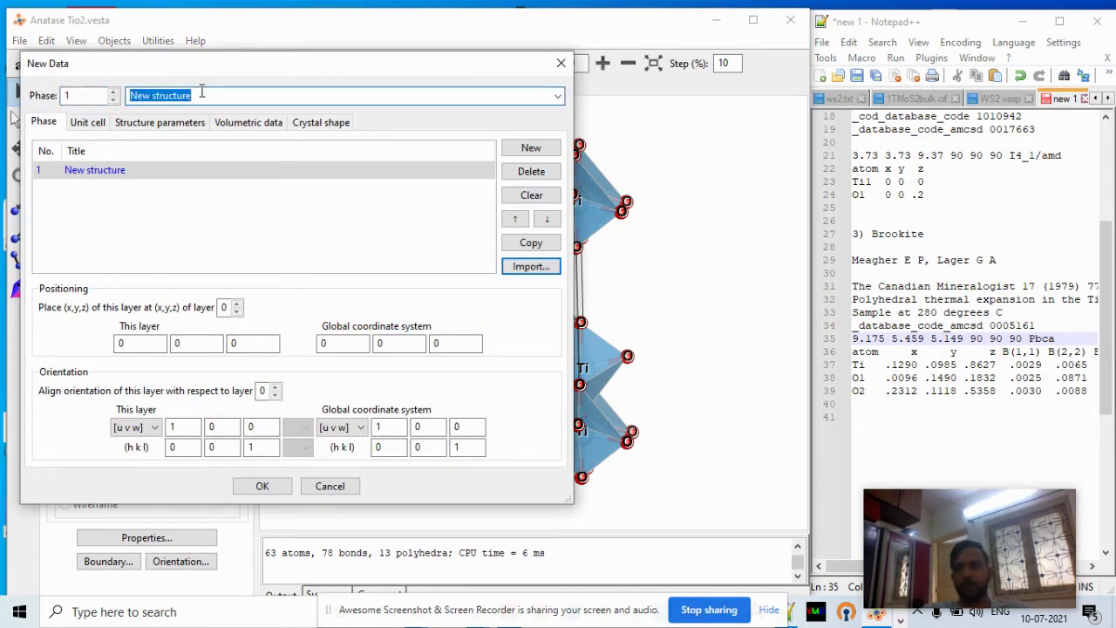
pyautogui.click(926, 233)
pyautogui.doubleClick(882, 233)
pyautogui.hotkey('ctrl', 'c')
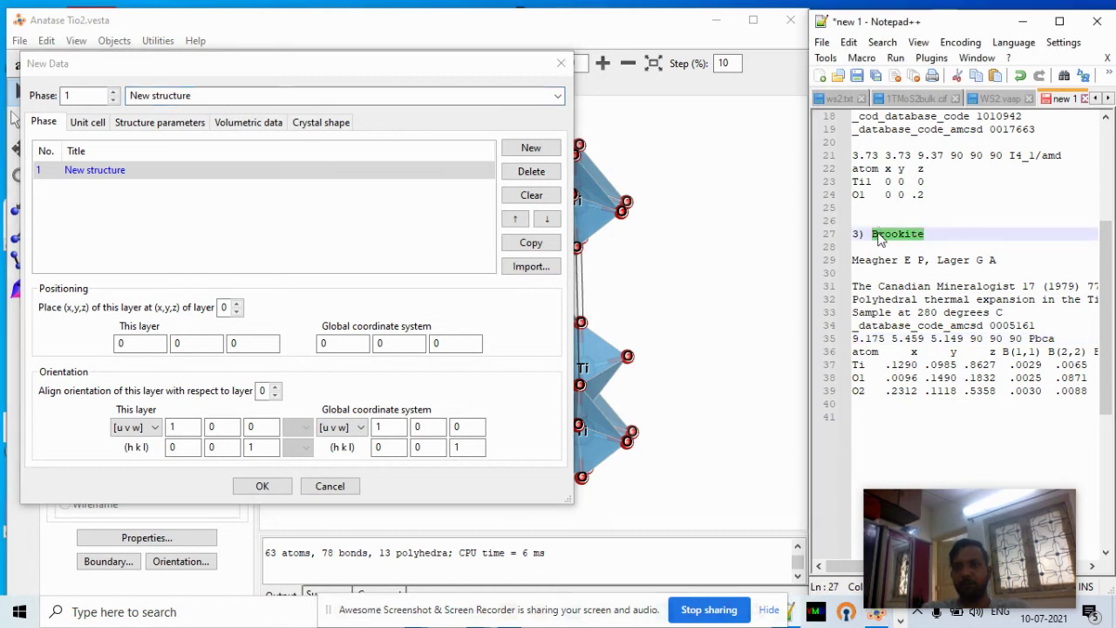
pyautogui.click(274, 97)
pyautogui.press('BackSpace')
pyautogui.press('BackSpace')
pyautogui.press('BackSpace')
pyautogui.press('BackSpace')
pyautogui.press('BackSpace')
pyautogui.press('BackSpace')
pyautogui.press('BackSpace')
pyautogui.press('BackSpace')
pyautogui.press('BackSpace')
pyautogui.press('BackSpace')
pyautogui.press('BackSpace')
pyautogui.press('BackSpace')
pyautogui.press('BackSpace')
pyautogui.hotkey('ctrl', 'v')
pyautogui.write('TiO2')
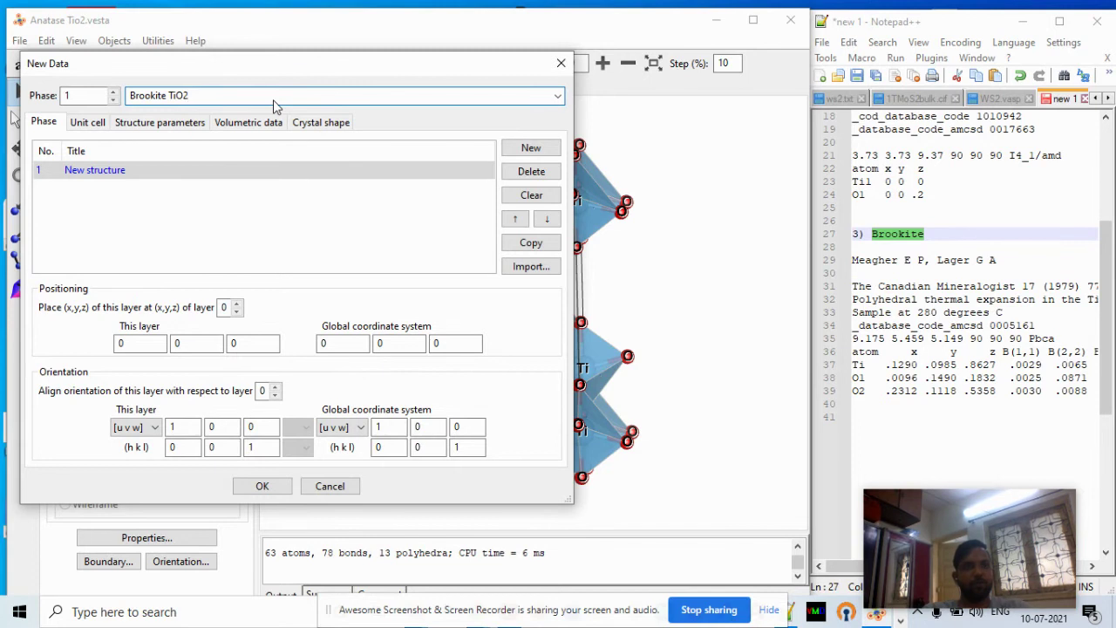
# Set the brookite unit cell to the orthorhombic system with space group 61, P b c a
pyautogui.click(101, 126)
pyautogui.click(106, 276)
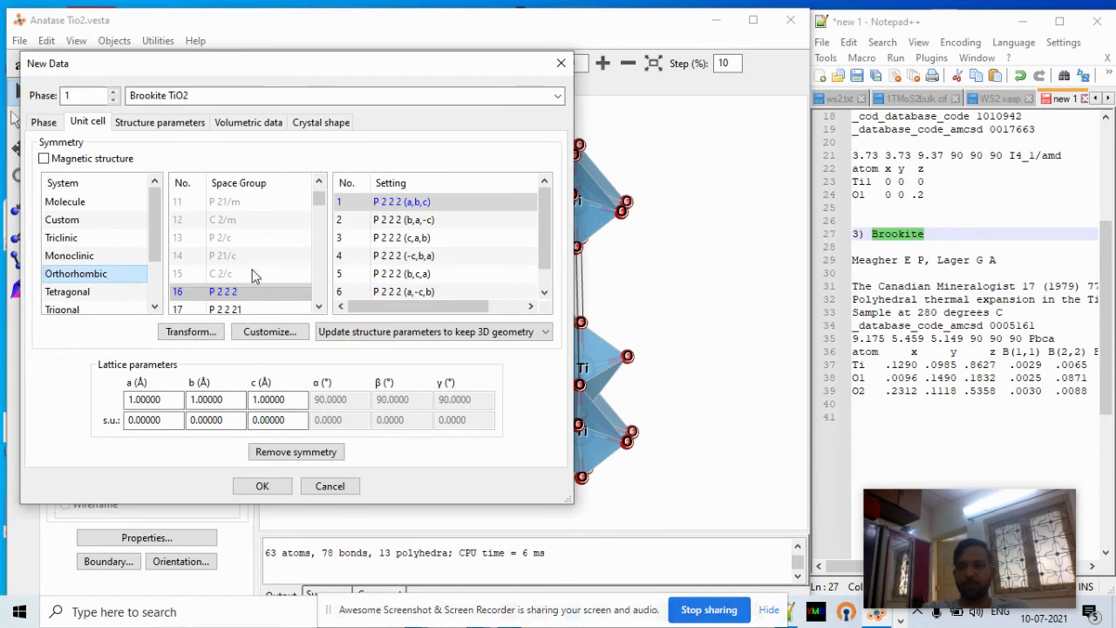
pyautogui.scroll(-4, 322, 261)
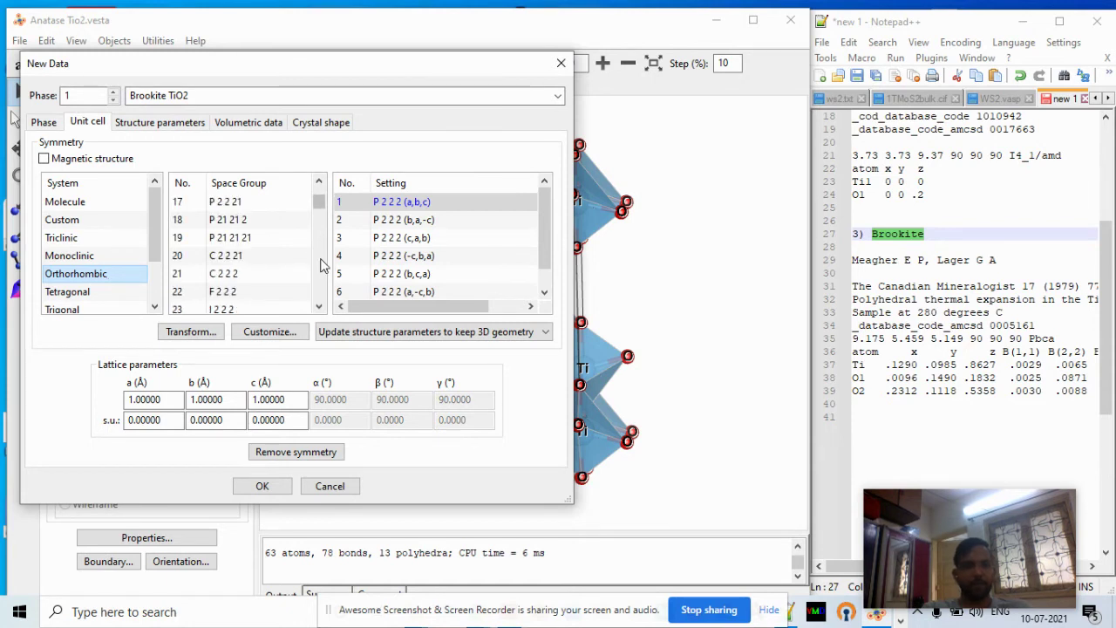
pyautogui.scroll(-16, 322, 261)
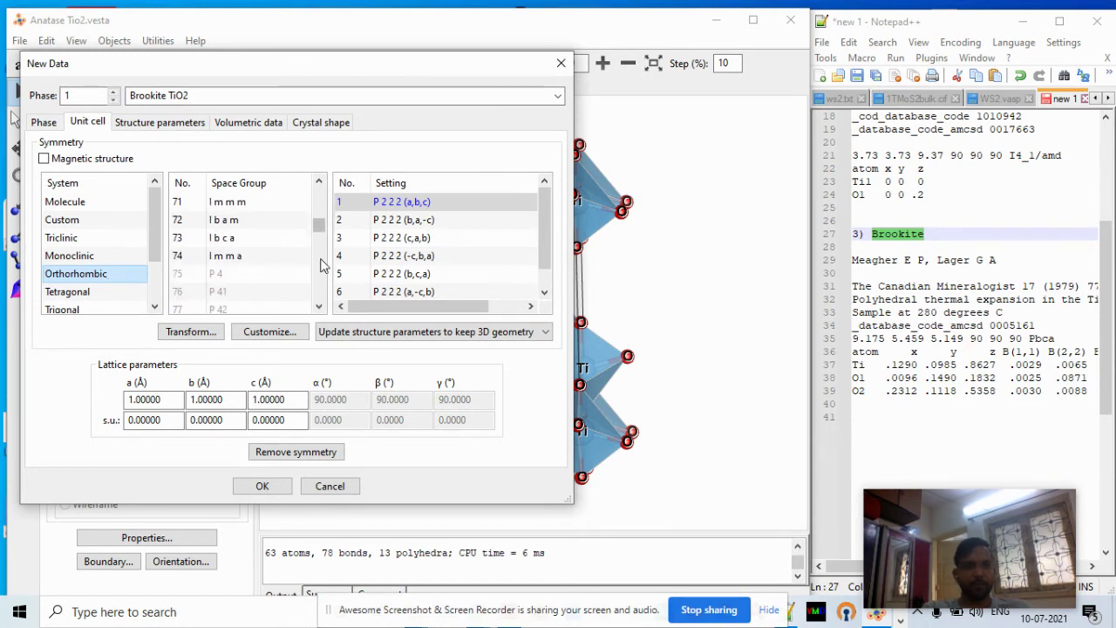
pyautogui.click(319, 183)
pyautogui.click(319, 183)
pyautogui.click(319, 183)
pyautogui.click(319, 183)
pyautogui.click(320, 183)
pyautogui.click(319, 183)
pyautogui.click(319, 183)
pyautogui.click(319, 183)
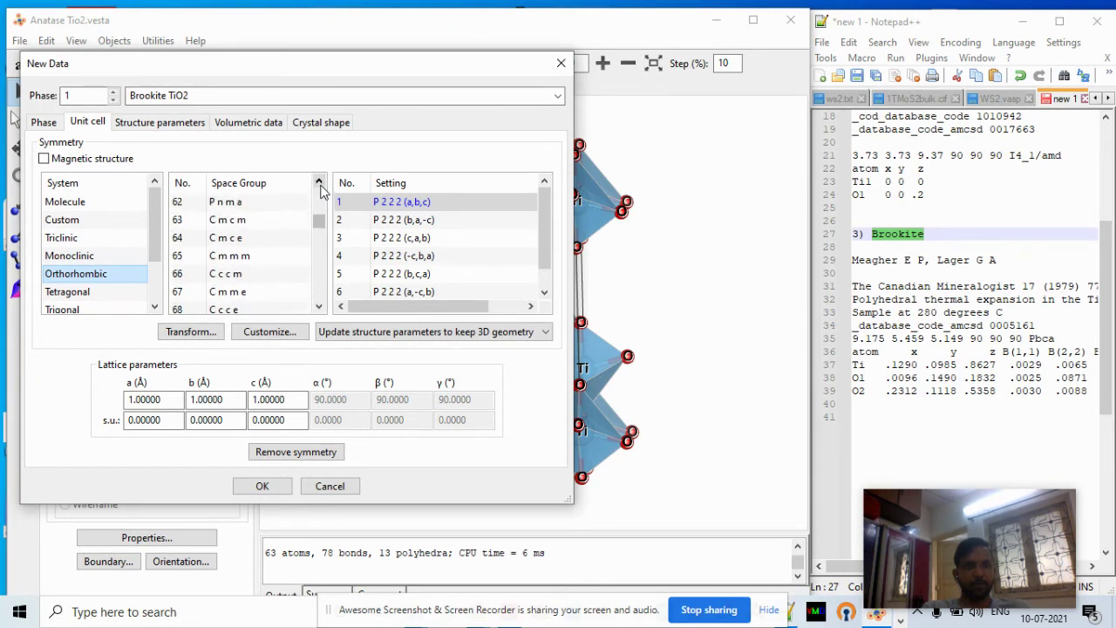
pyautogui.click(319, 183)
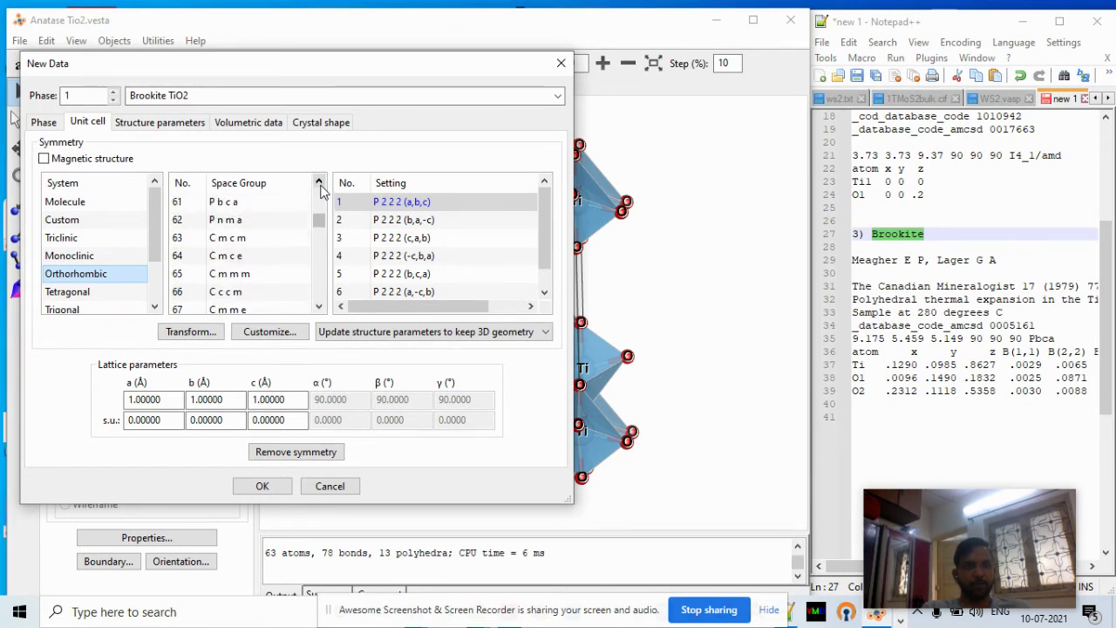
pyautogui.click(261, 202)
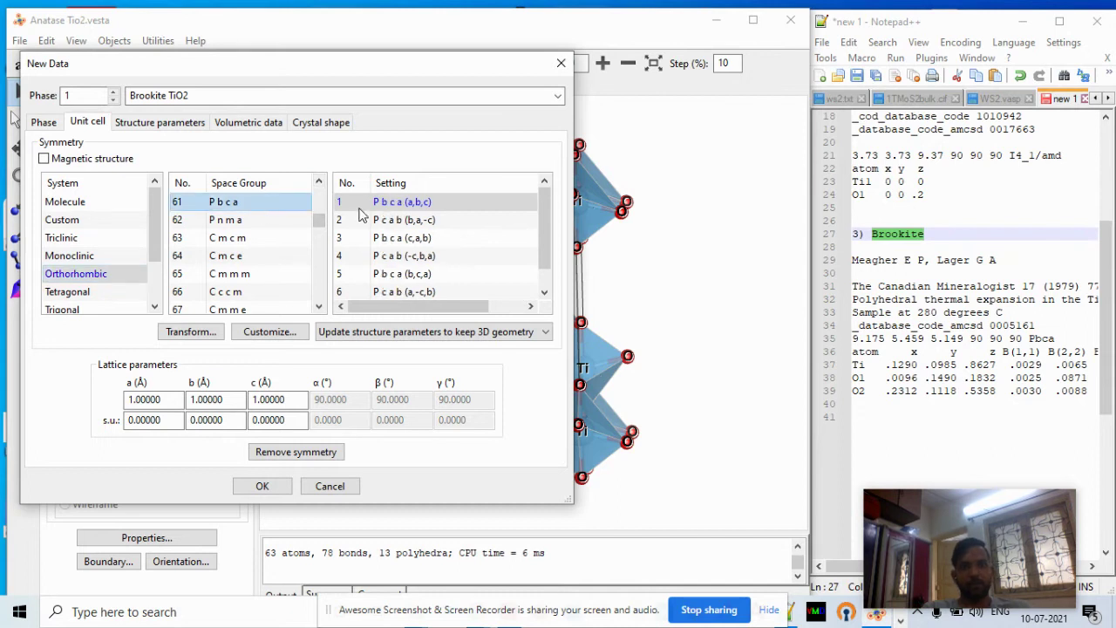
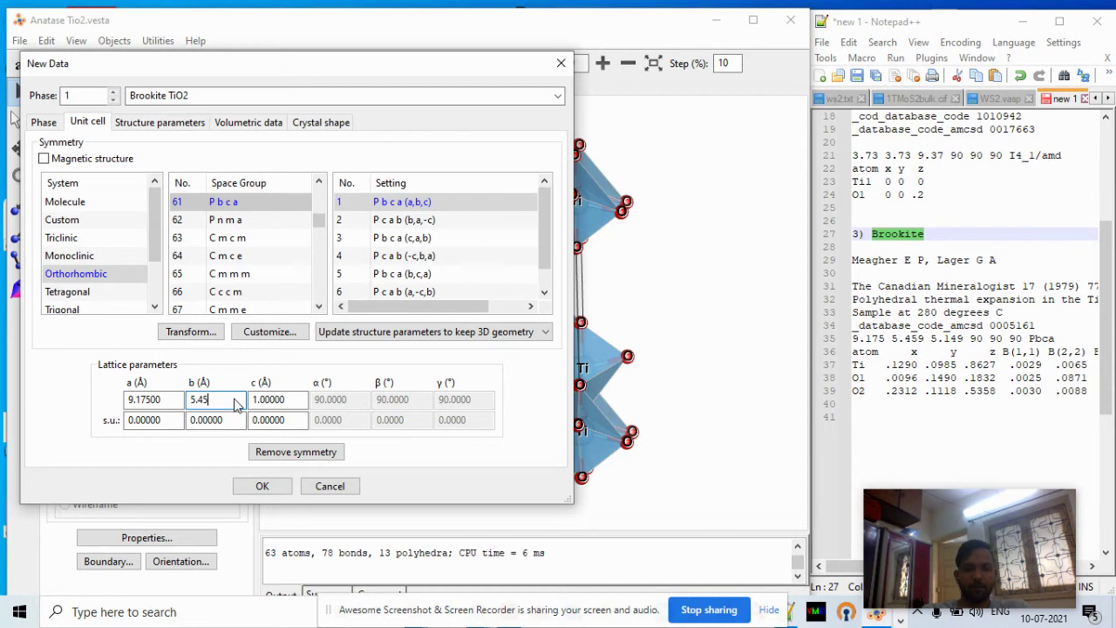
# Set the brookite cell's lattice parameter c to 5.149 Å
pyautogui.click(296, 400)
pyautogui.press('BackSpace')
pyautogui.press('BackSpace')
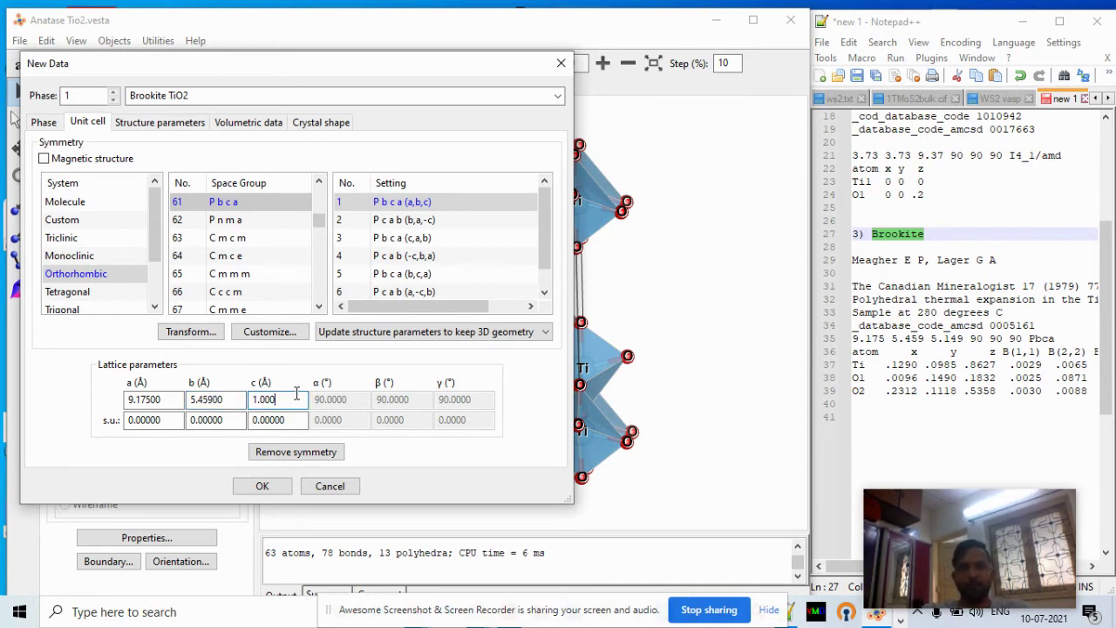
pyautogui.write('5.149')
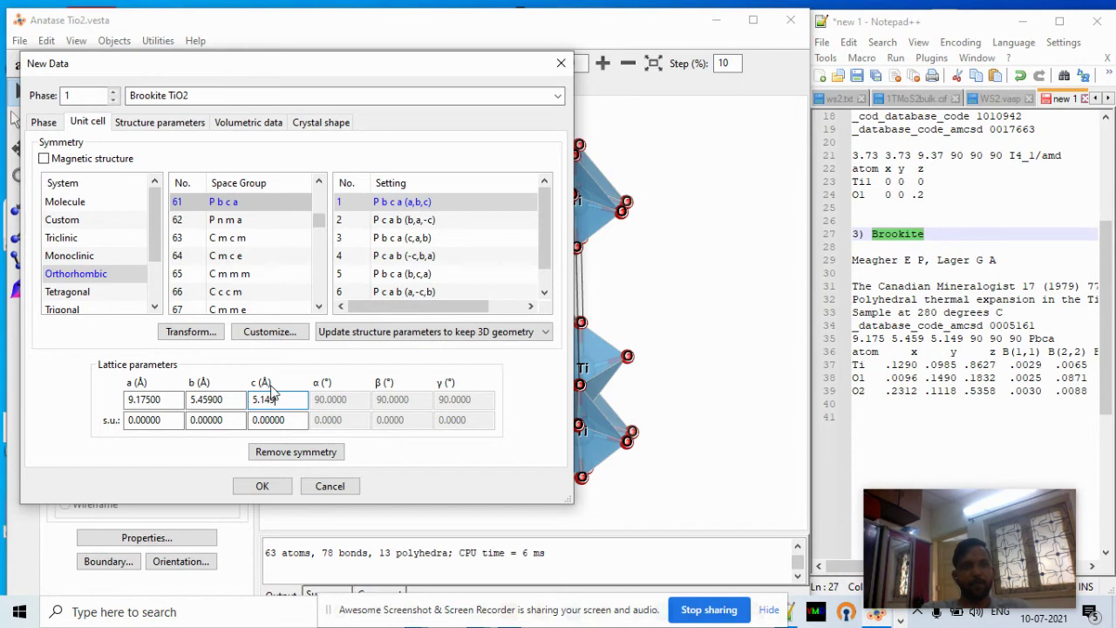
# Add a new atom to the brookite structure with symbol Ti and label Ti
pyautogui.click(192, 124)
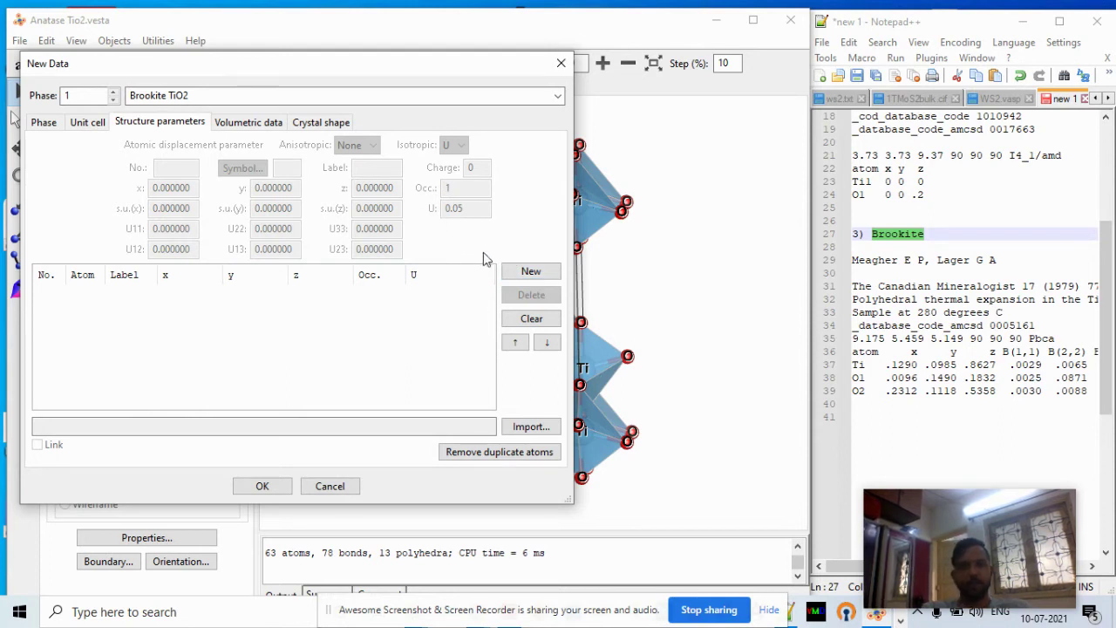
pyautogui.click(528, 271)
pyautogui.doubleClick(288, 167)
pyautogui.press('BackSpace')
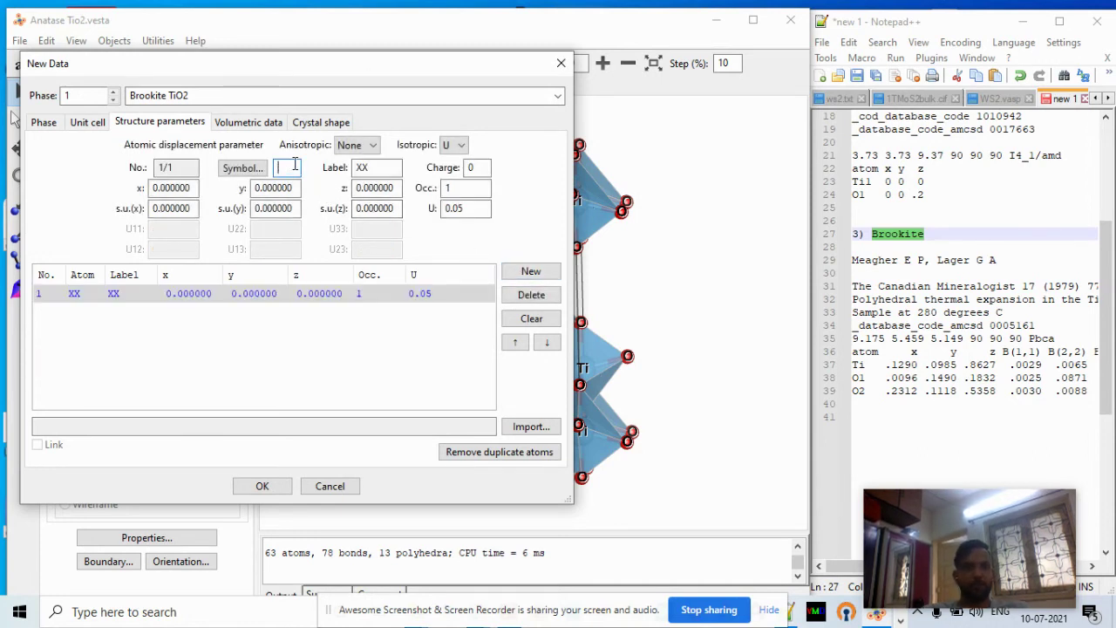
pyautogui.write('Ti')
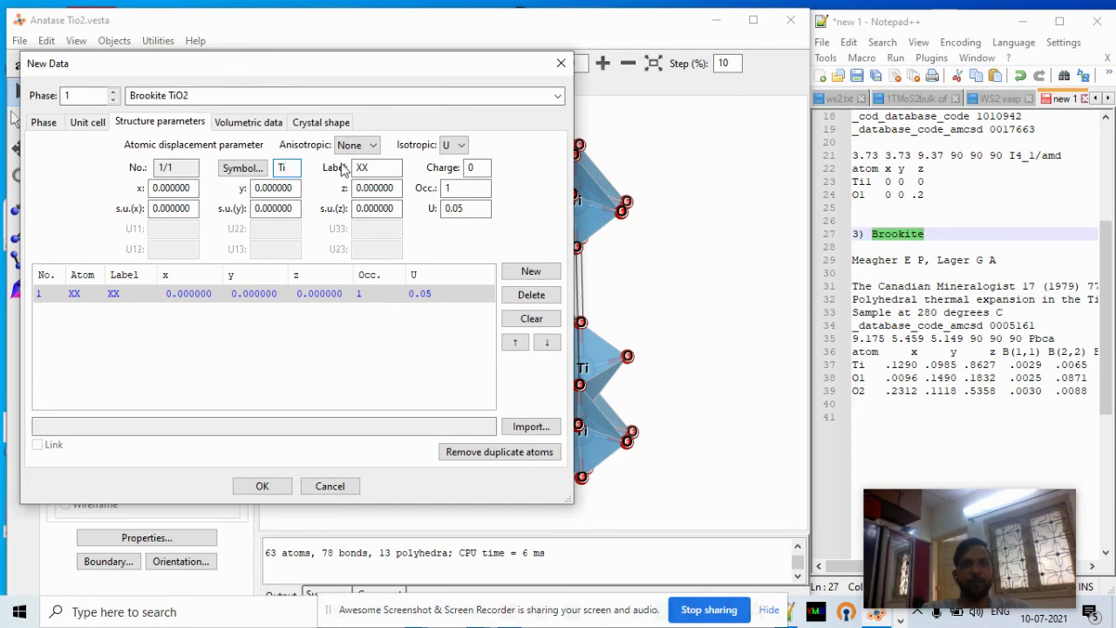
pyautogui.doubleClick(371, 166)
pyautogui.press('BackSpace')
pyautogui.write('Ti')
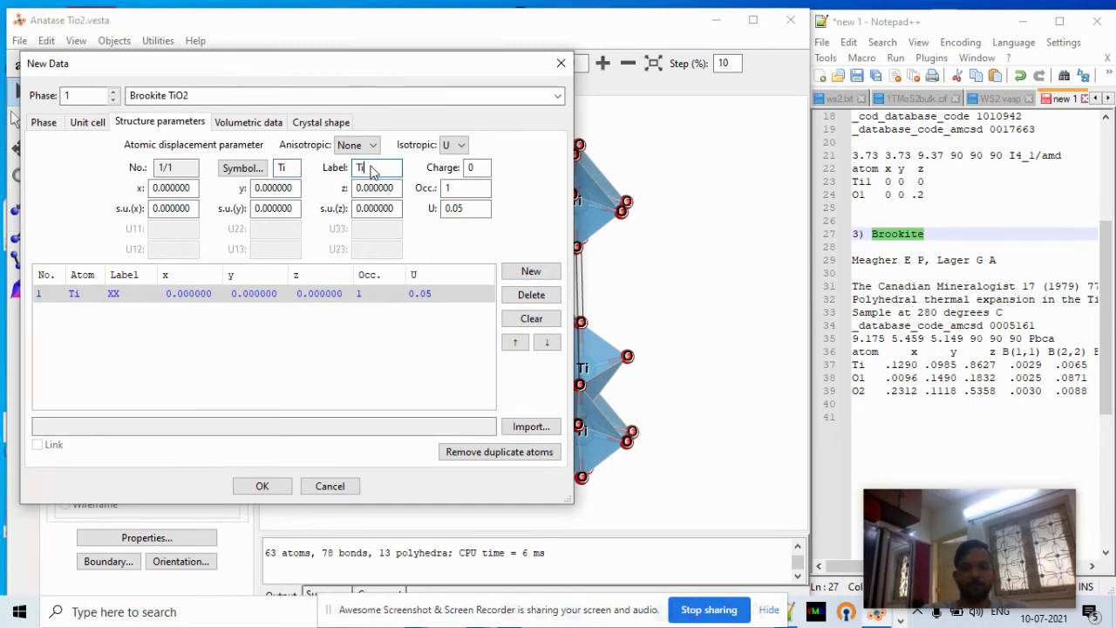
# Set the Ti atom's fractional coordinates x to 0.129 and y to 0.0985
pyautogui.click(195, 188)
pyautogui.write('==')
pyautogui.press('BackSpace')
pyautogui.press('BackSpace')
pyautogui.press('BackSpace')
pyautogui.press('BackSpace')
pyautogui.press('BackSpace')
pyautogui.press('BackSpace')
pyautogui.press('BackSpace')
pyautogui.press('BackSpace')
pyautogui.press('BackSpace')
pyautogui.press('BackSpace')
pyautogui.write('0.129')
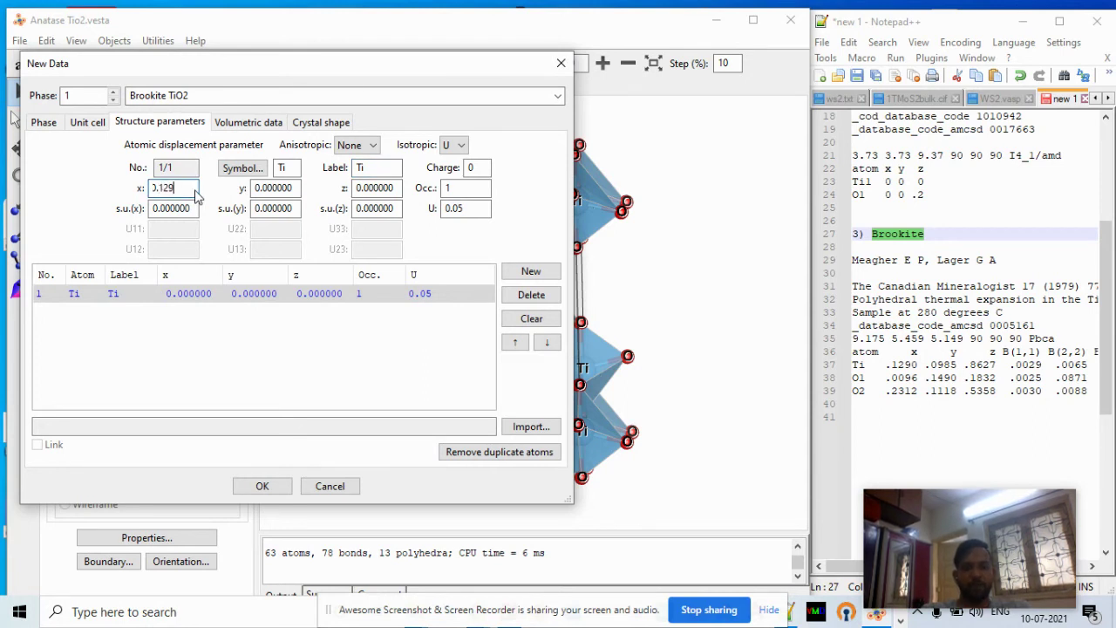
pyautogui.click(294, 188)
pyautogui.press('BackSpace')
pyautogui.press('BackSpace')
pyautogui.press('BackSpace')
pyautogui.press('BackSpace')
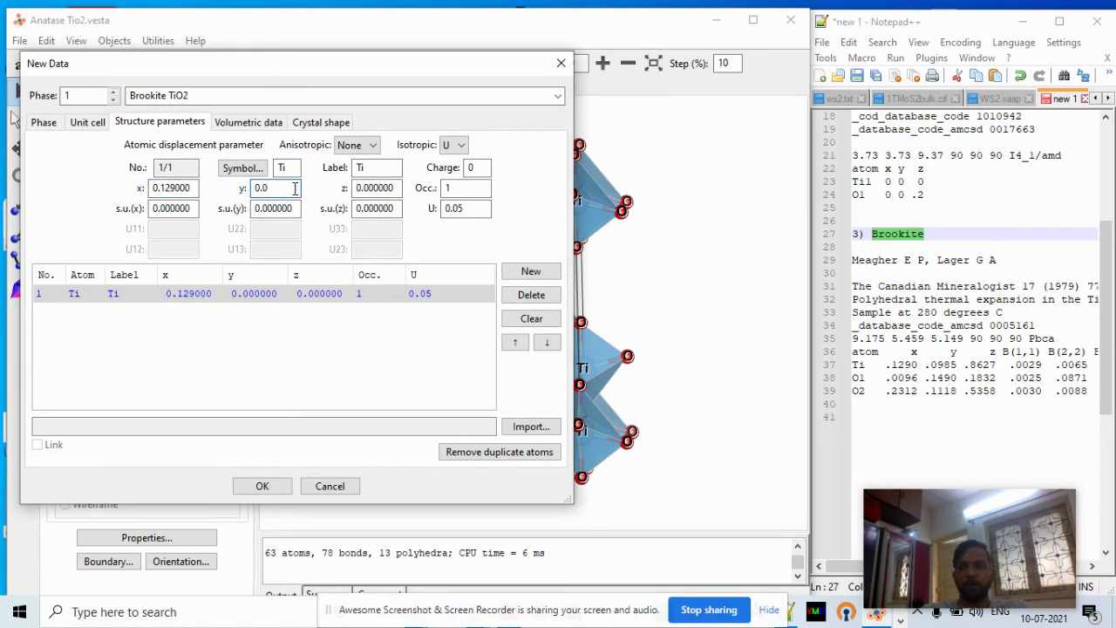
# Set the Ti atom's z coordinate to 0.8627, making sure the atom list takes the value
pyautogui.click(394, 183)
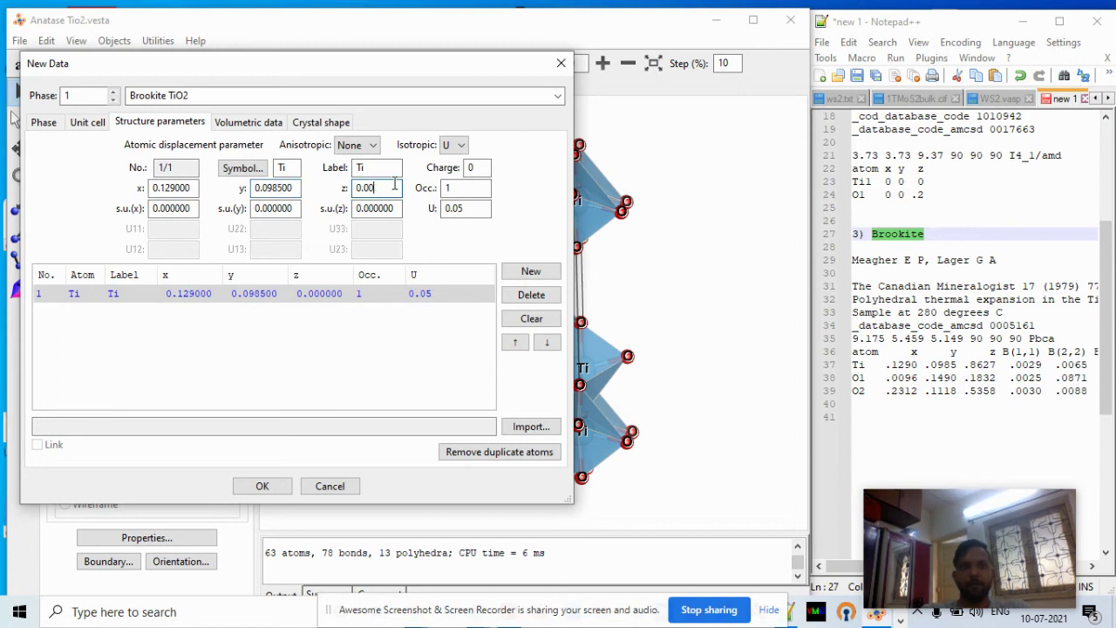
pyautogui.write('0.8627')
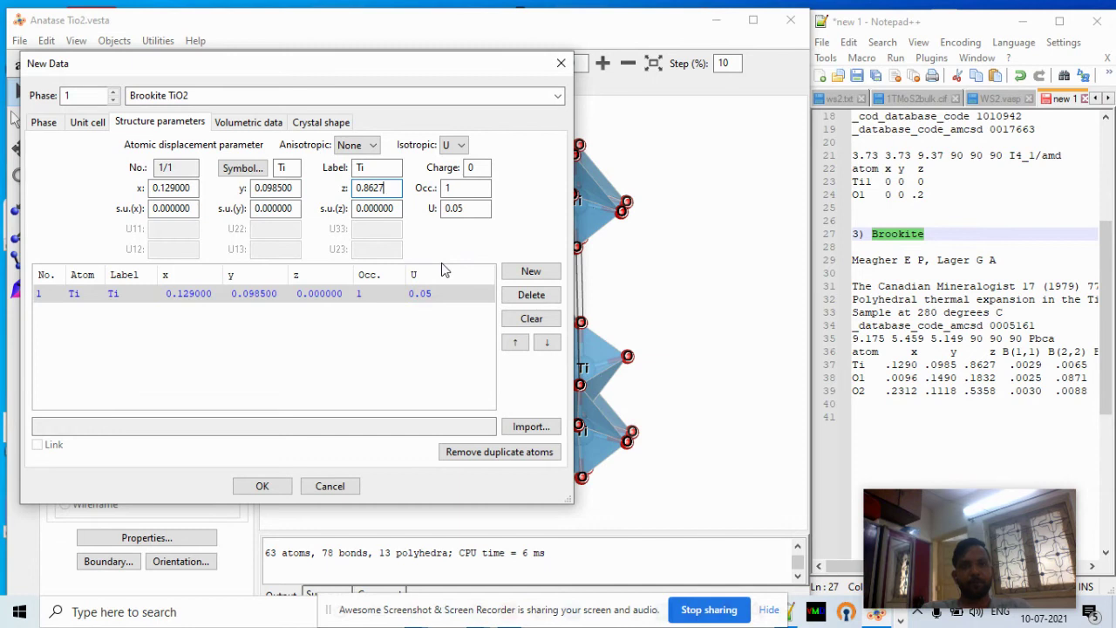
pyautogui.click(432, 328)
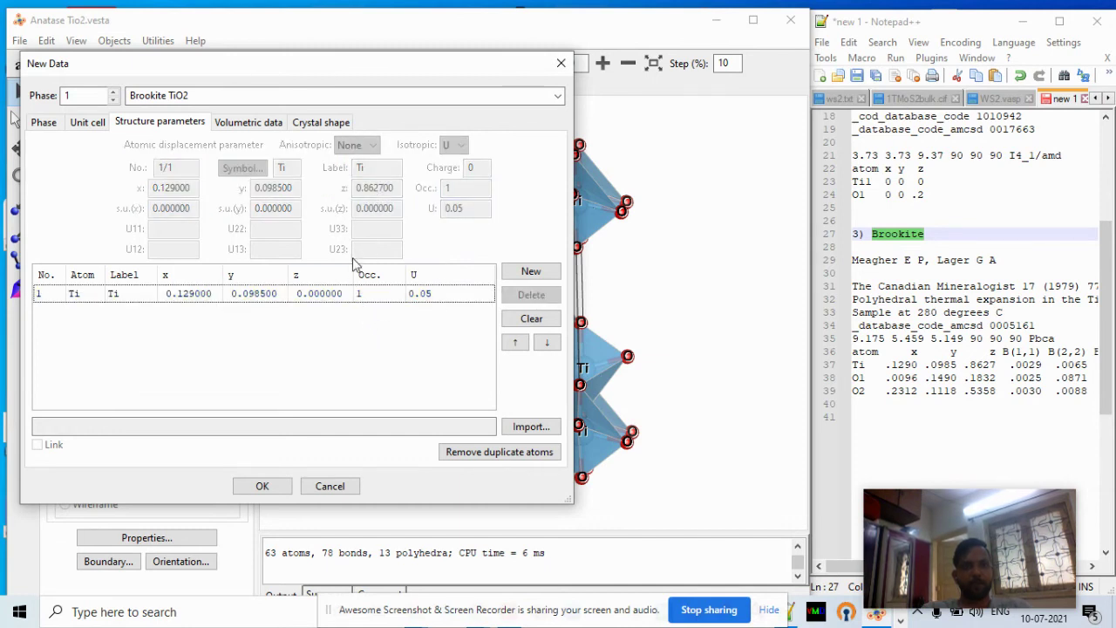
pyautogui.click(349, 294)
pyautogui.click(393, 187)
pyautogui.press('BackSpace')
pyautogui.press('BackSpace')
pyautogui.press('BackSpace')
pyautogui.press('BackSpace')
pyautogui.write('8')
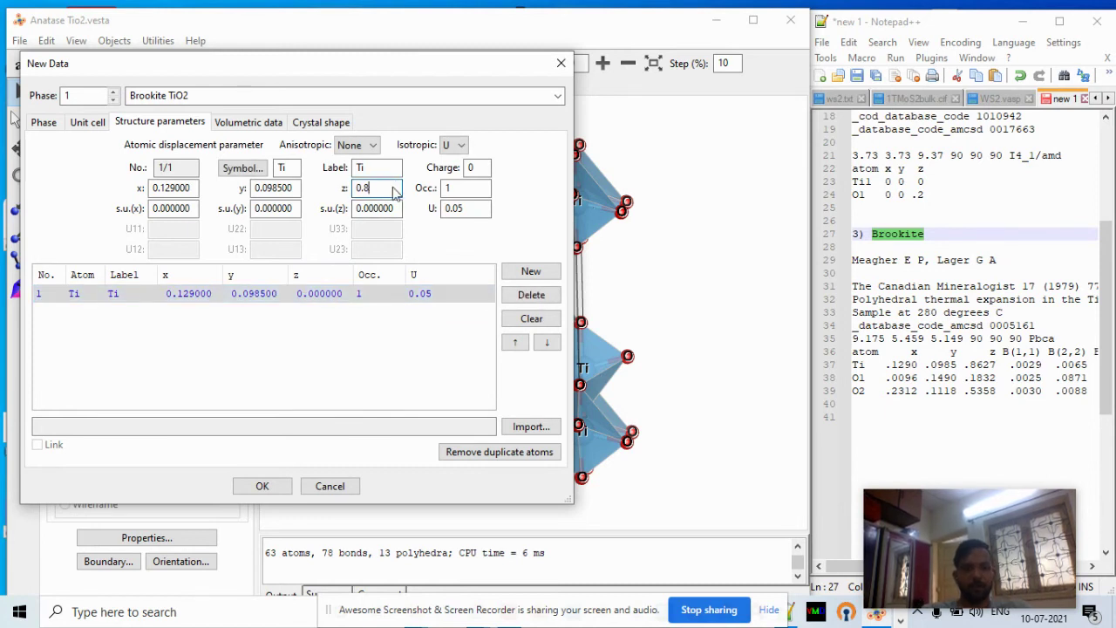
pyautogui.write('627')
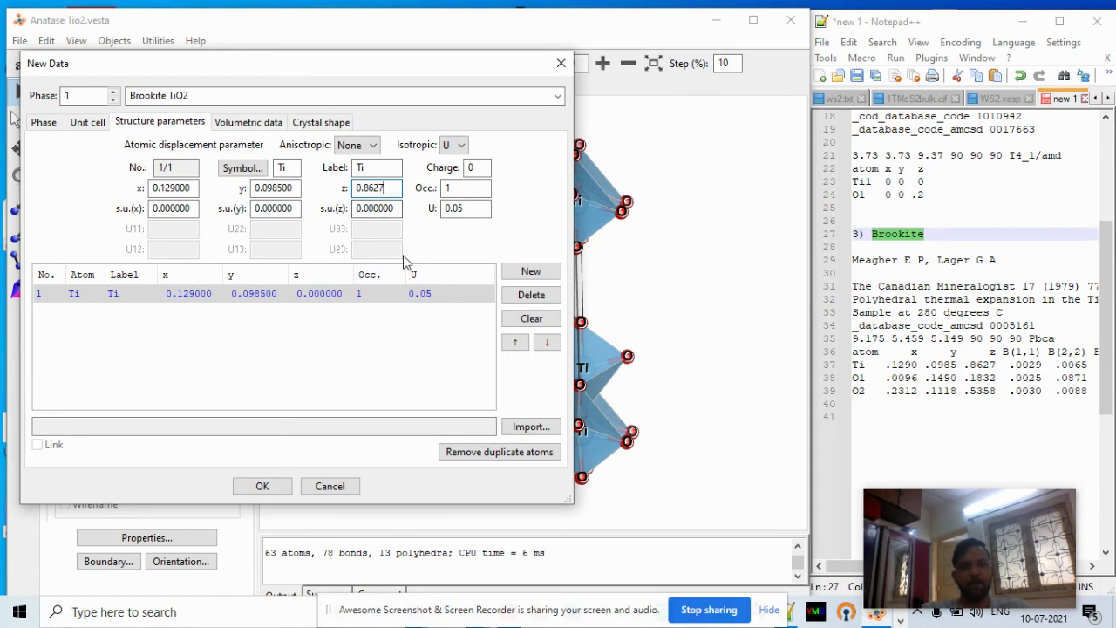
pyautogui.press('Tab')
pyautogui.press('Tab')
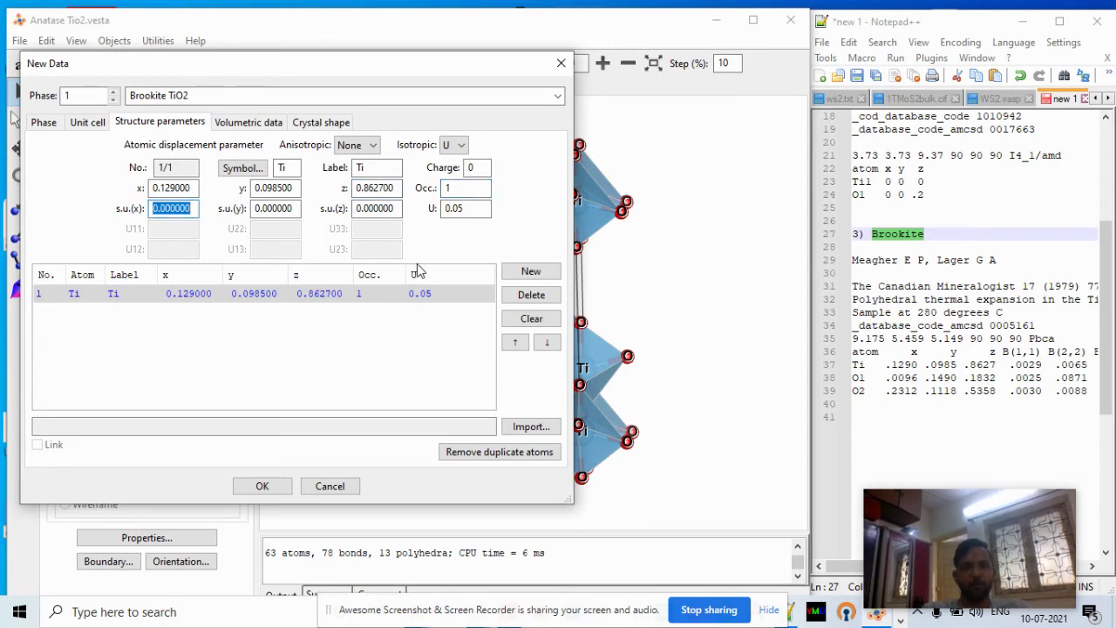
# Add a second atom to the brookite structure with symbol O and label O
pyautogui.click(508, 274)
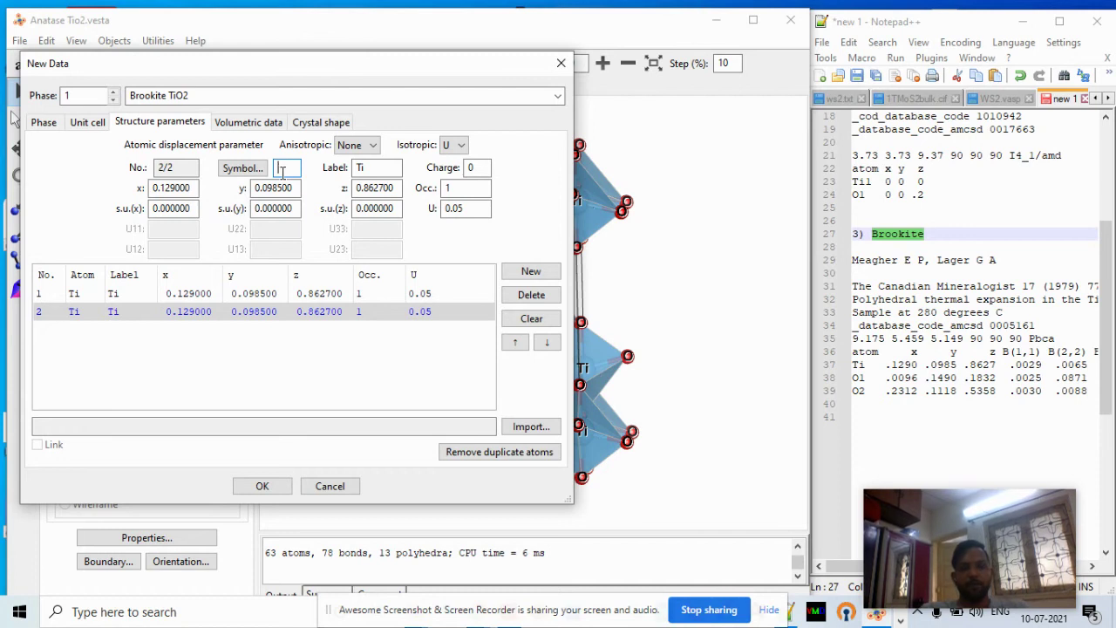
pyautogui.doubleClick(392, 167)
pyautogui.press('BackSpace')
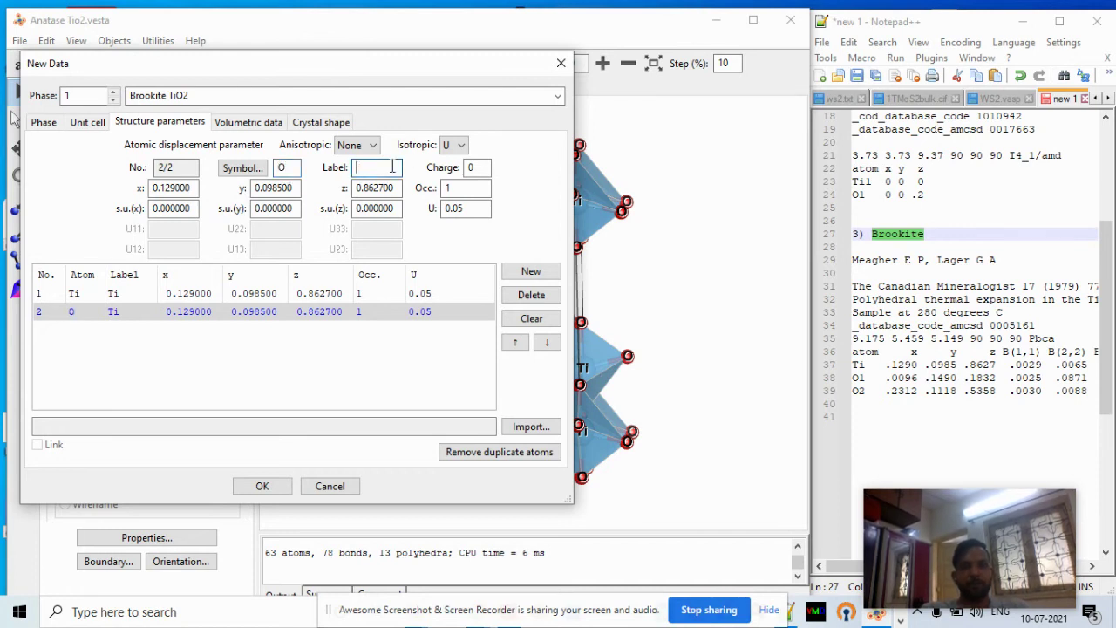
pyautogui.write('O')
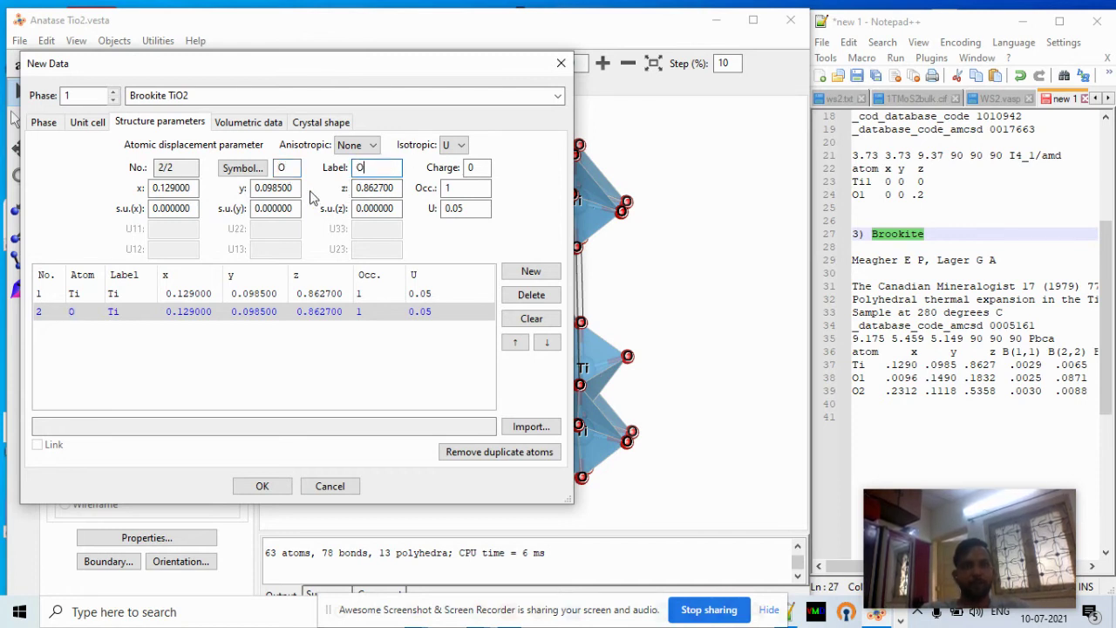
# Set the first oxygen atom's coordinates to x 0.0096, y 0.149 and z 0.1832
pyautogui.click(190, 189)
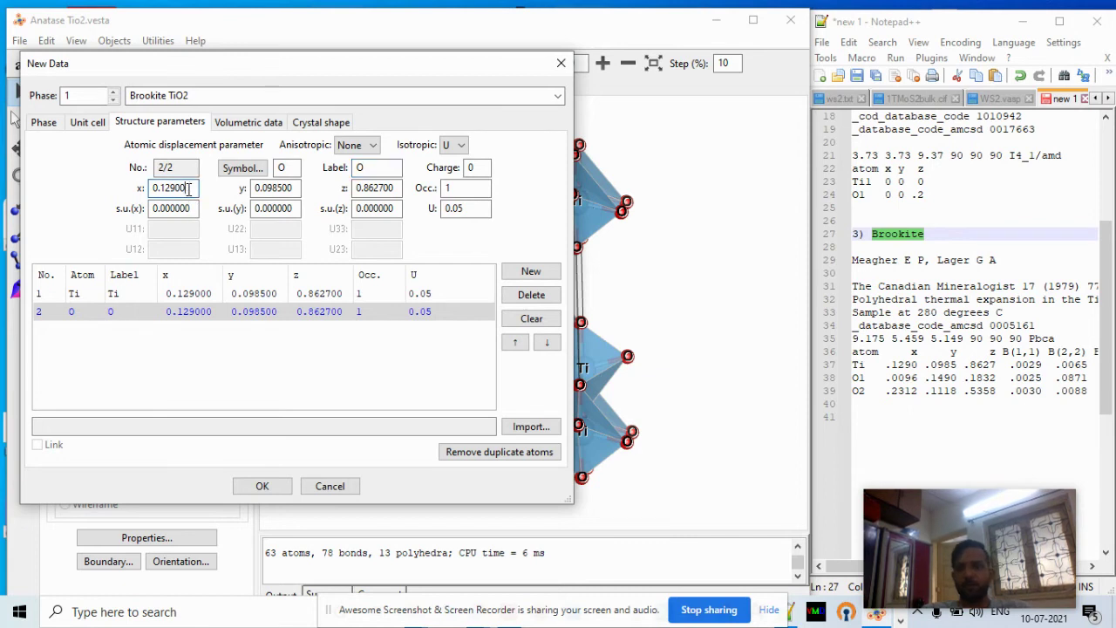
pyautogui.press('BackSpace')
pyautogui.press('BackSpace')
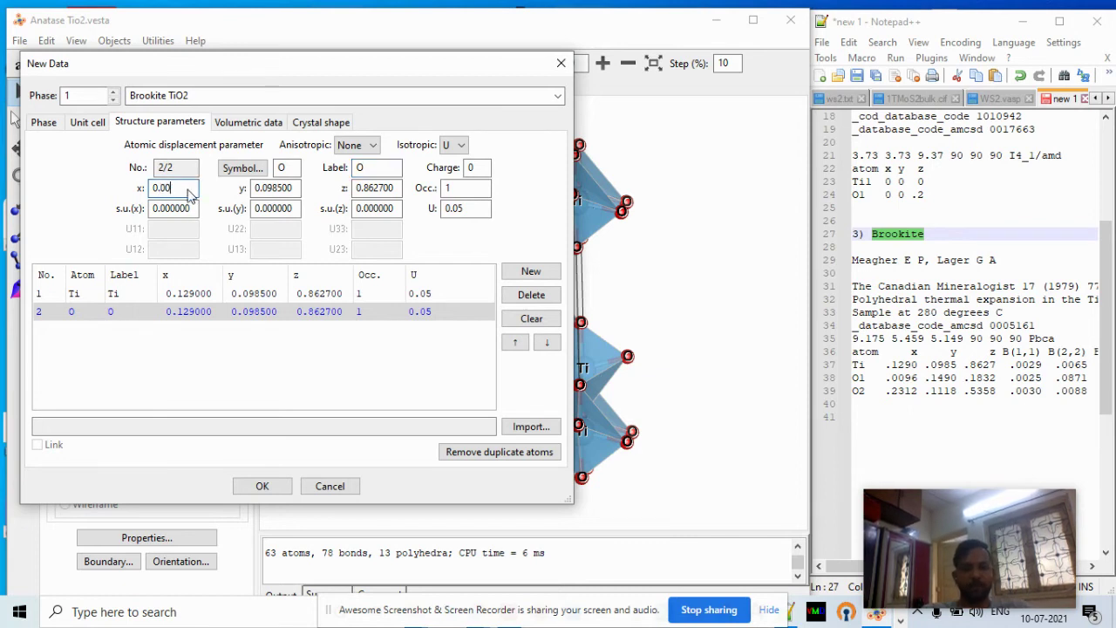
pyautogui.click(293, 187)
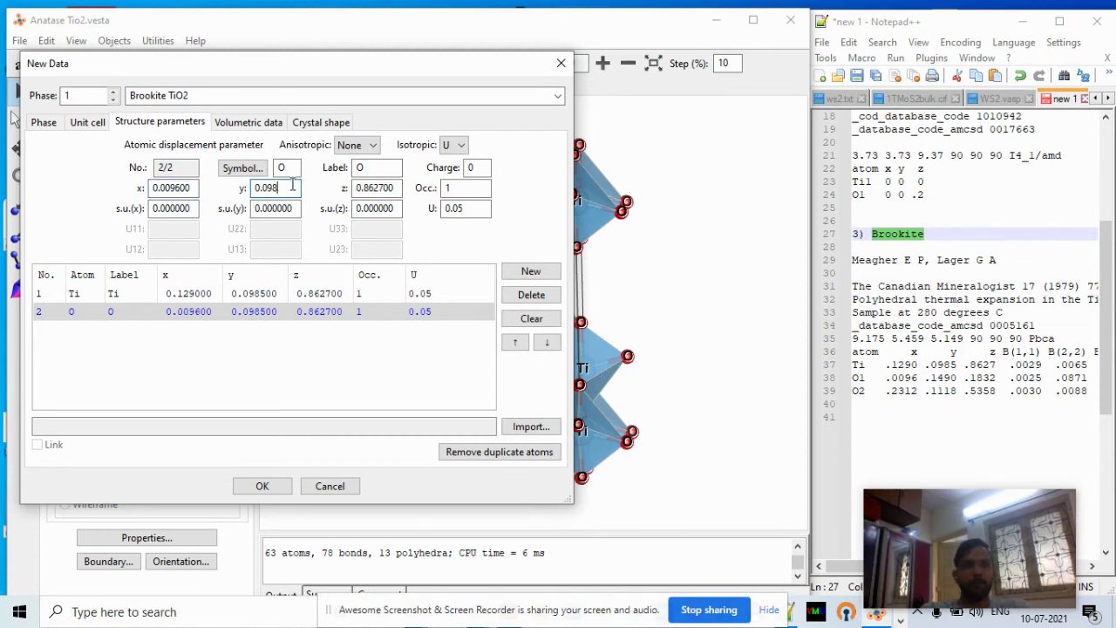
pyautogui.press('BackSpace')
pyautogui.write('149')
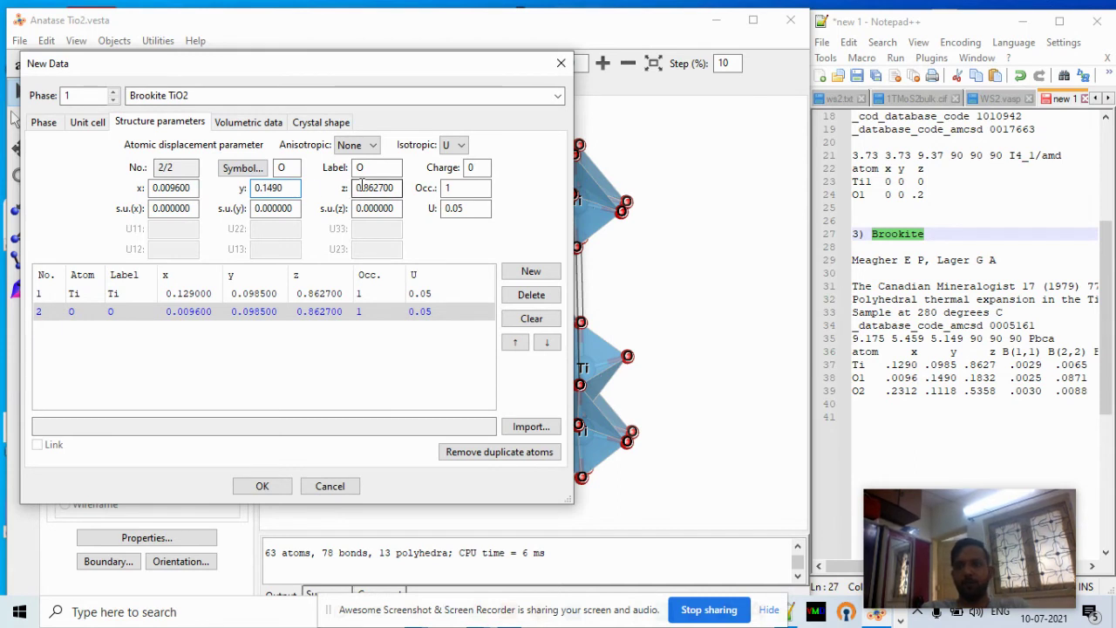
pyautogui.click(398, 188)
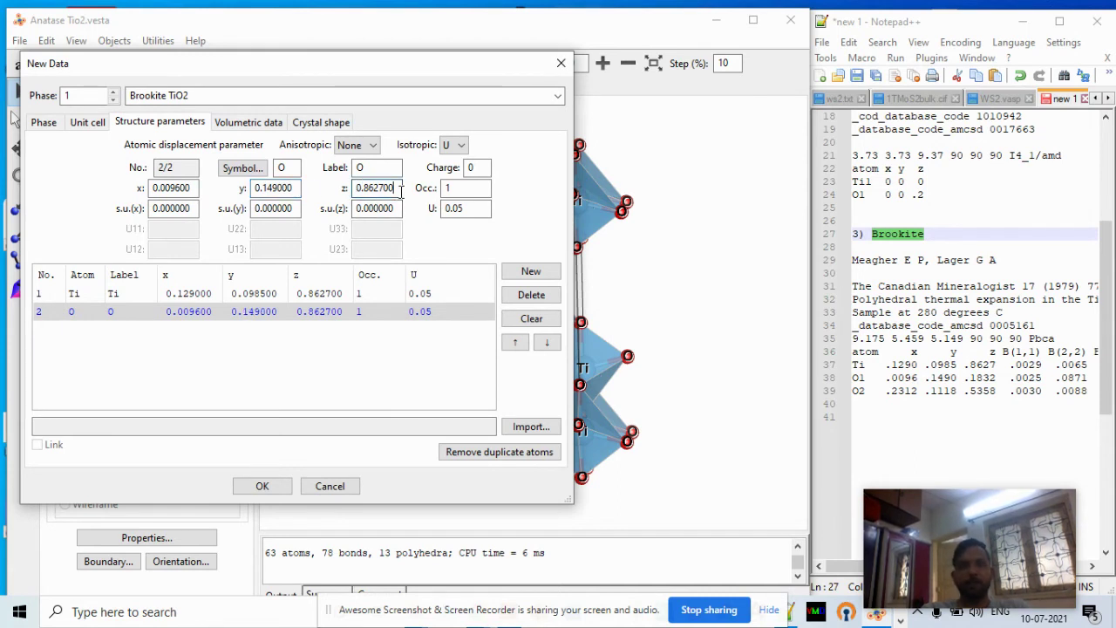
pyautogui.write('0.183')
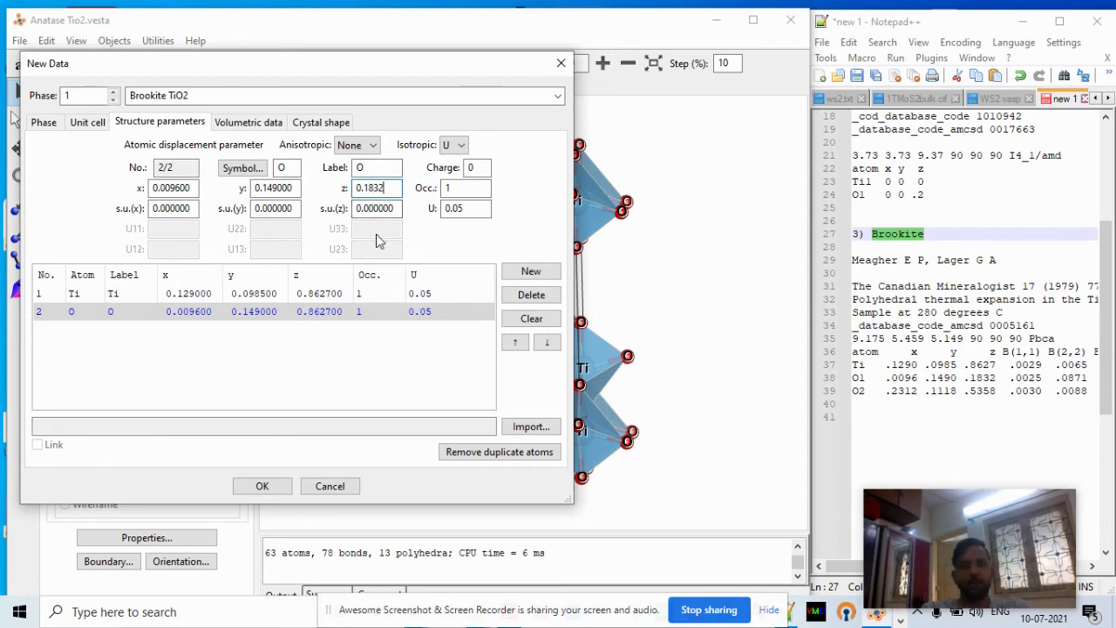
pyautogui.press('Tab')
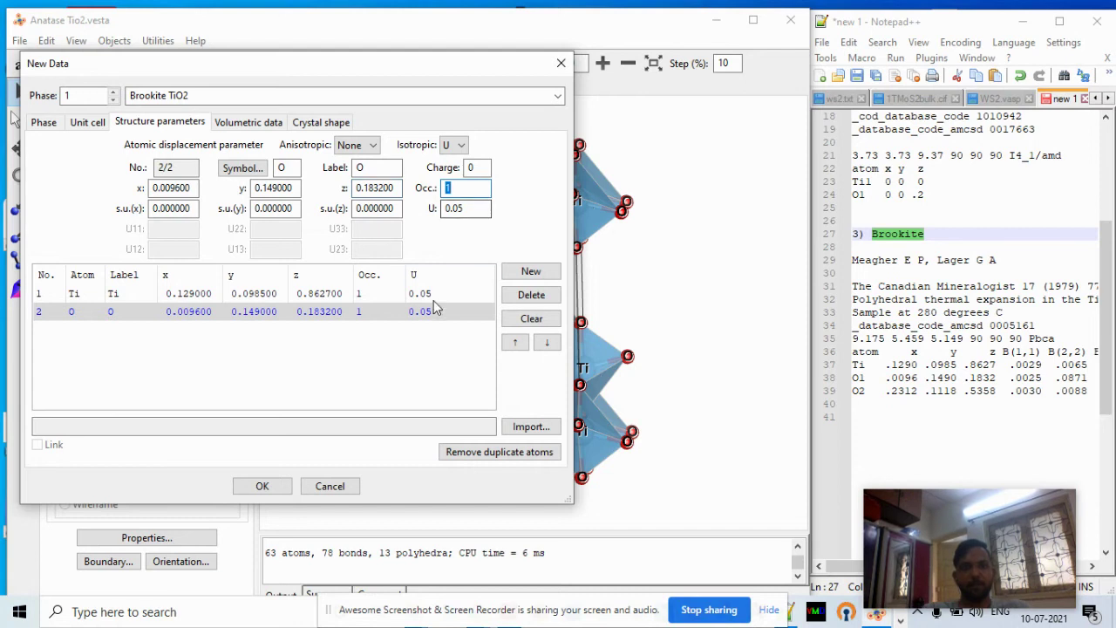
# Add a third atom, again oxygen, and set its x coordinate to 0.2312
pyautogui.click(531, 271)
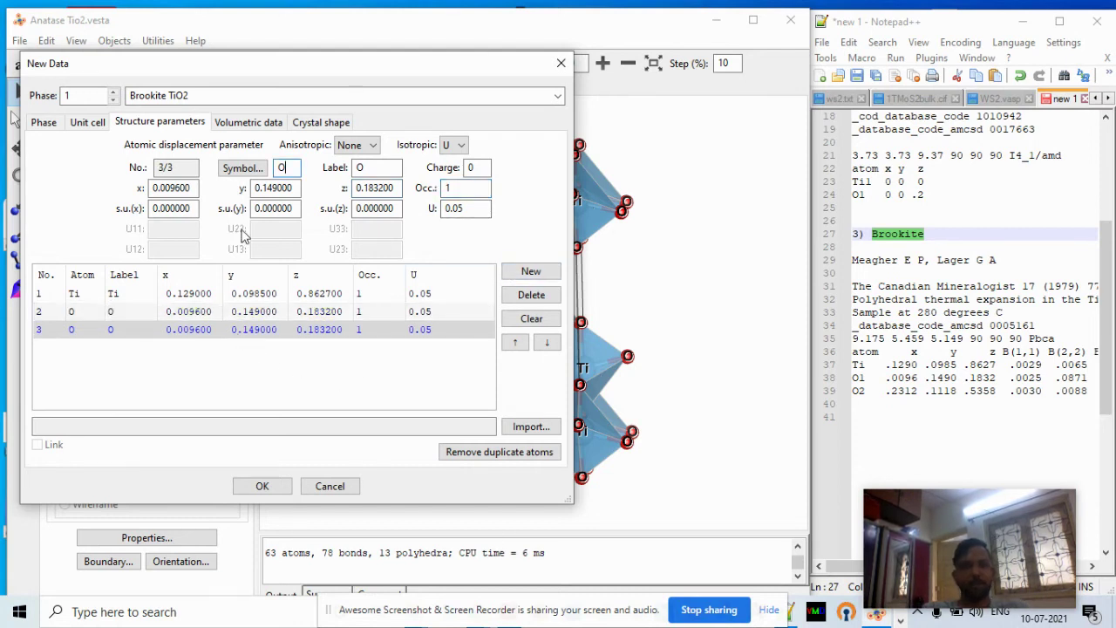
pyautogui.click(292, 195)
pyautogui.click(197, 187)
pyautogui.press('BackSpace')
pyautogui.press('BackSpace')
pyautogui.press('BackSpace')
pyautogui.press('BackSpace')
pyautogui.press('BackSpace')
pyautogui.press('BackSpace')
pyautogui.write('2312')
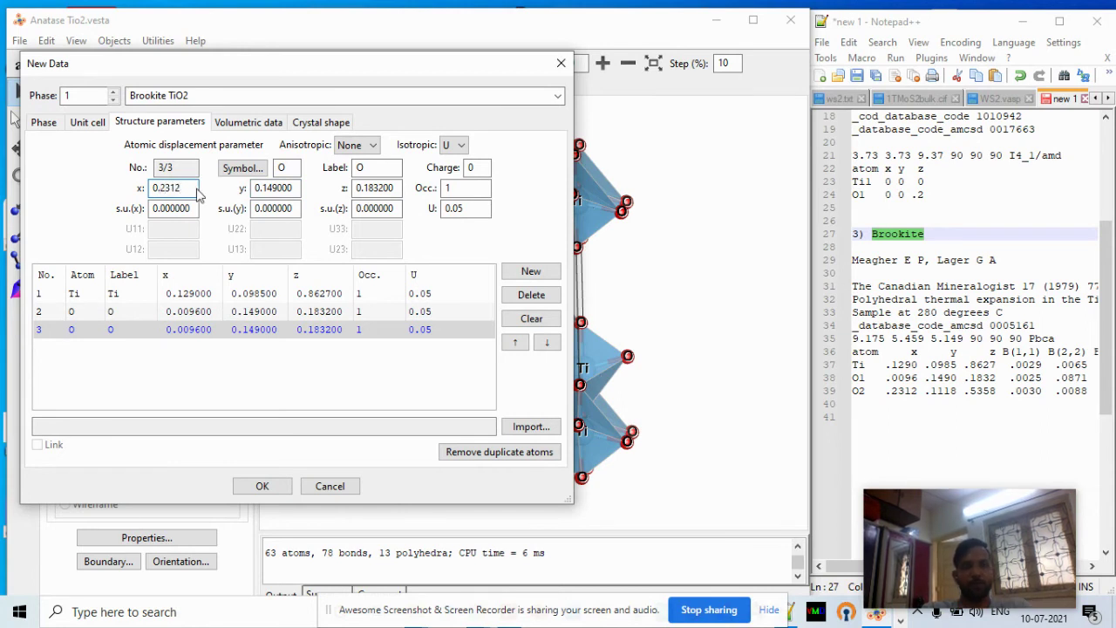
# Set the second oxygen atom's y coordinate to 0.1118
pyautogui.click(296, 187)
pyautogui.press('BackSpace')
pyautogui.press('BackSpace')
pyautogui.press('BackSpace')
pyautogui.press('BackSpace')
pyautogui.press('BackSpace')
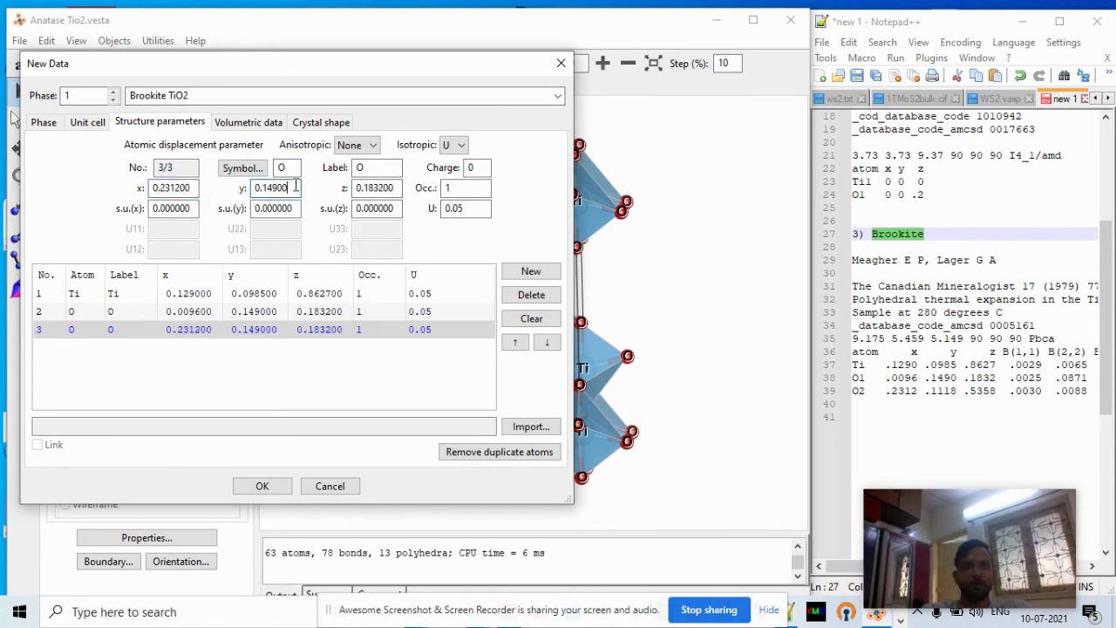
pyautogui.write('1')
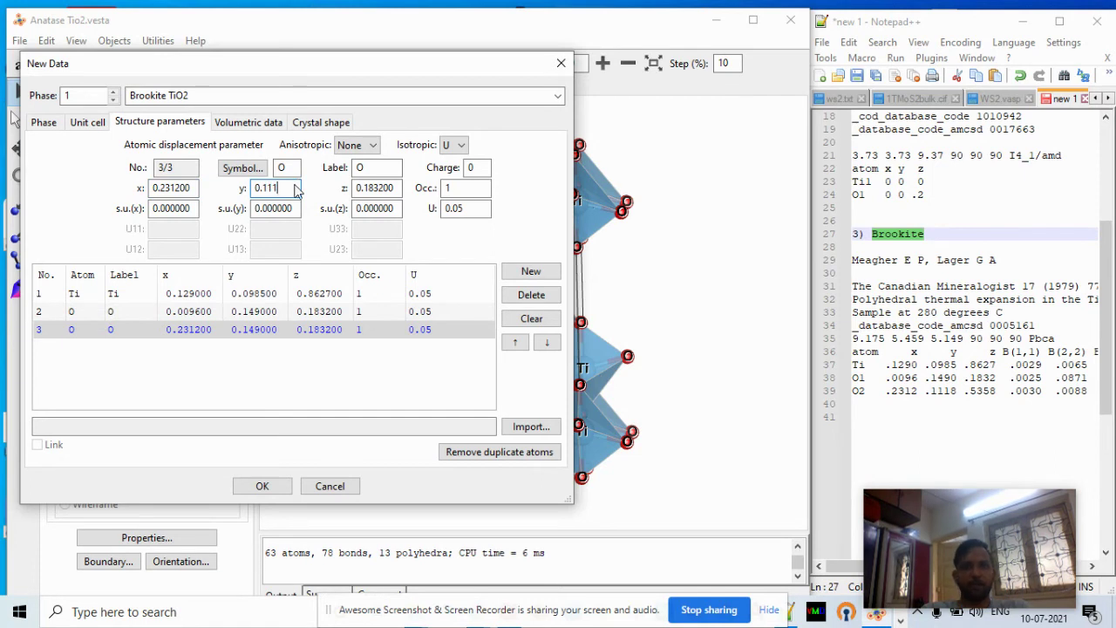
pyautogui.write('18')
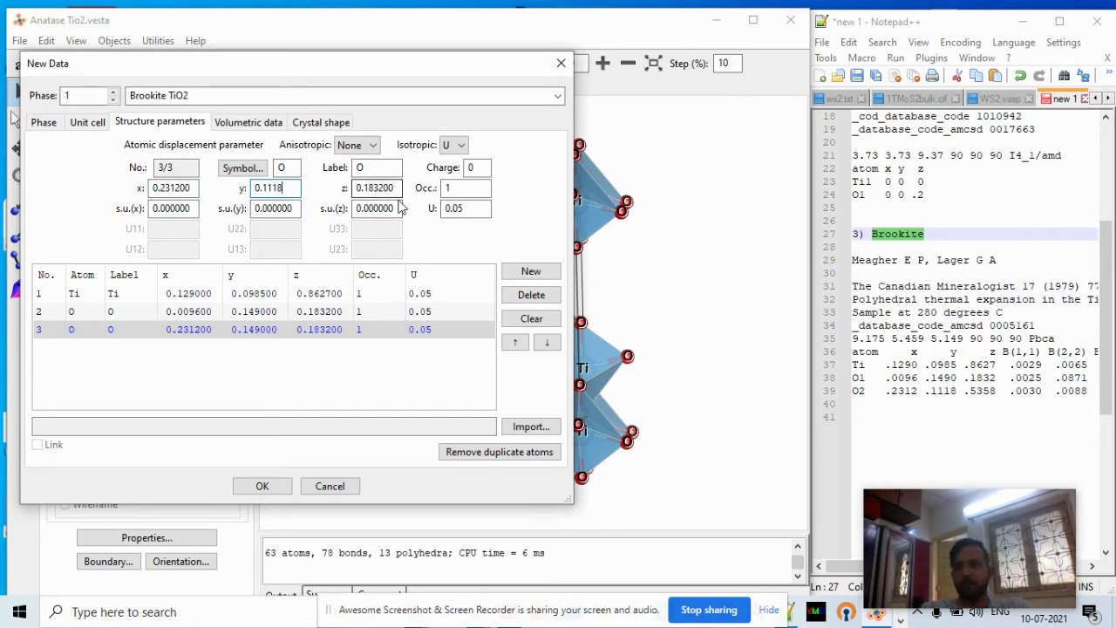
# Set the second oxygen atom's z coordinate to 0.5358 and create the brookite structure
pyautogui.click(400, 189)
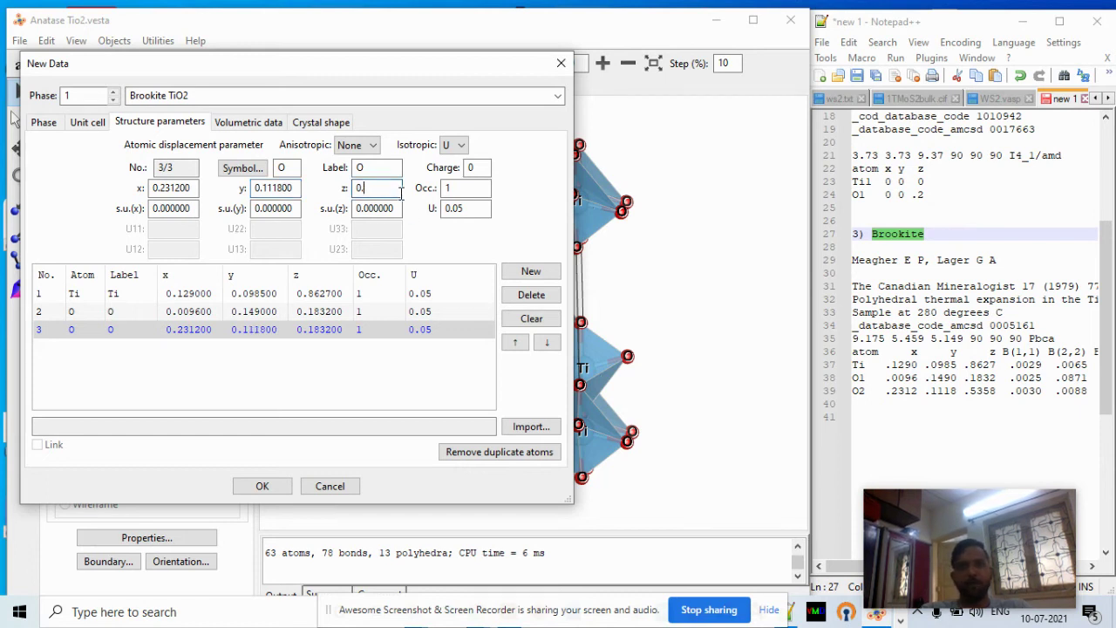
pyautogui.write('5358')
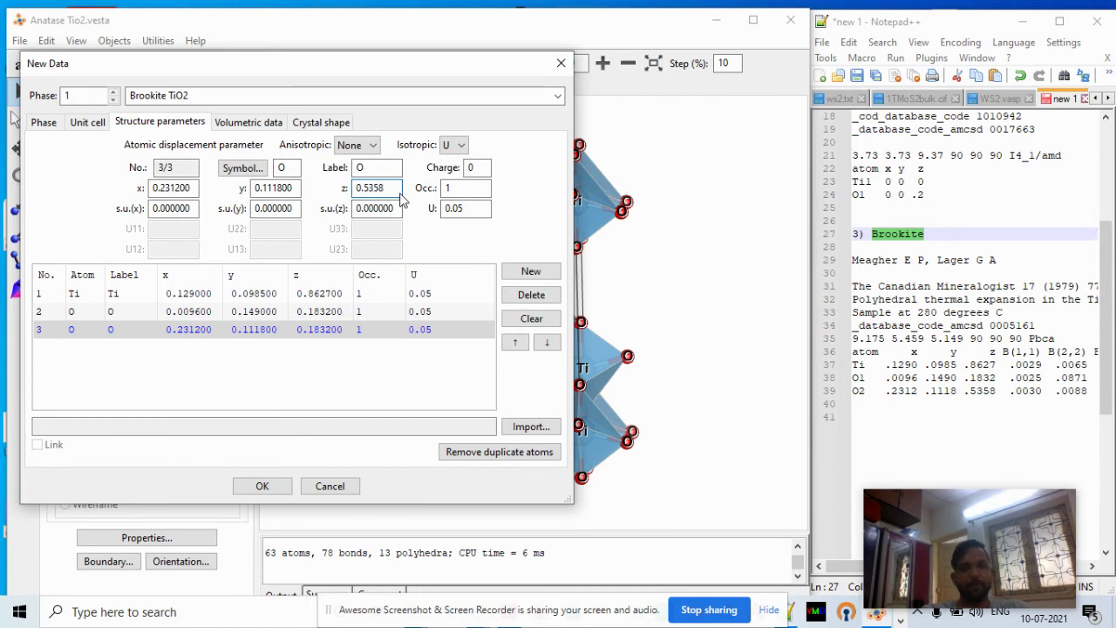
pyautogui.press('Tab')
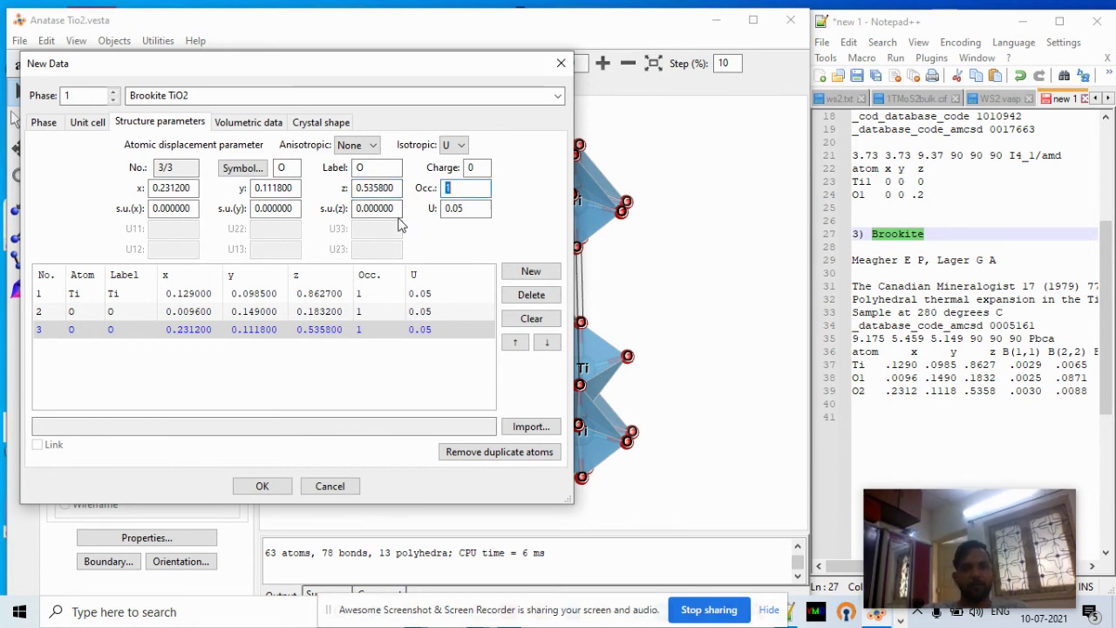
pyautogui.click(388, 361)
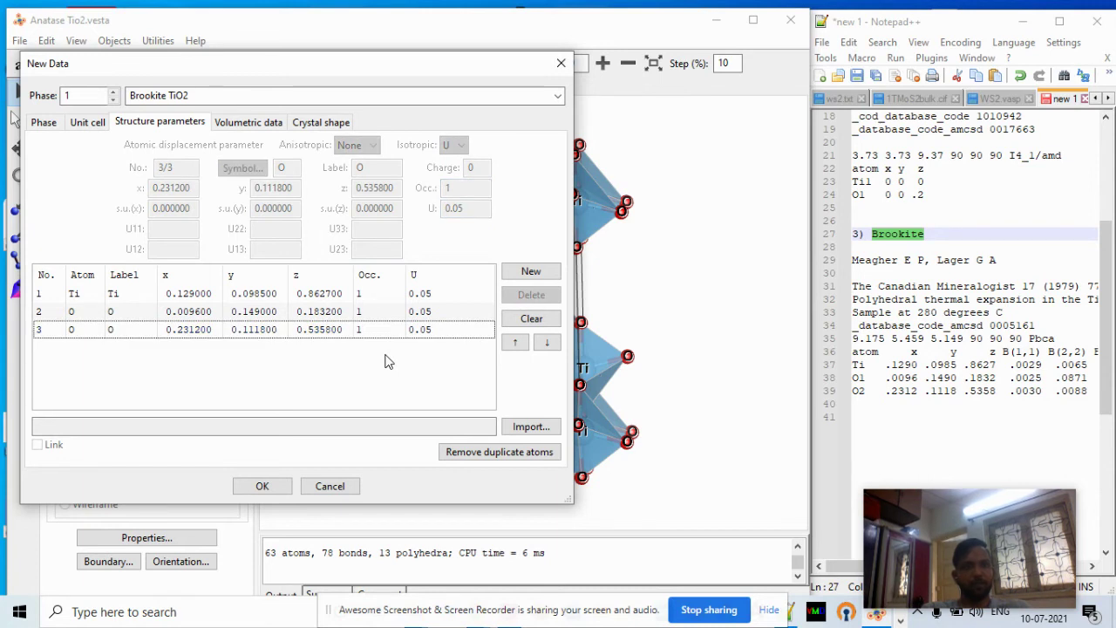
pyautogui.click(239, 485)
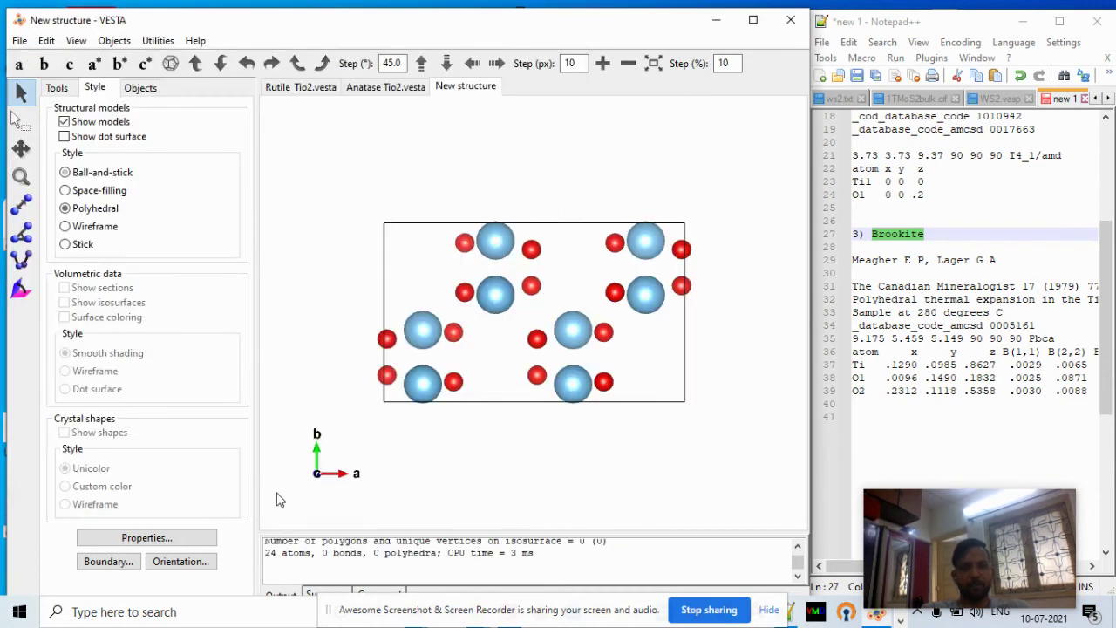
# Turn on the atom labels for all Ti and O sites in the brookite model
pyautogui.moveTo(553, 361); pyautogui.dragTo(536, 150)
pyautogui.moveTo(556, 190); pyautogui.dragTo(529, 272)
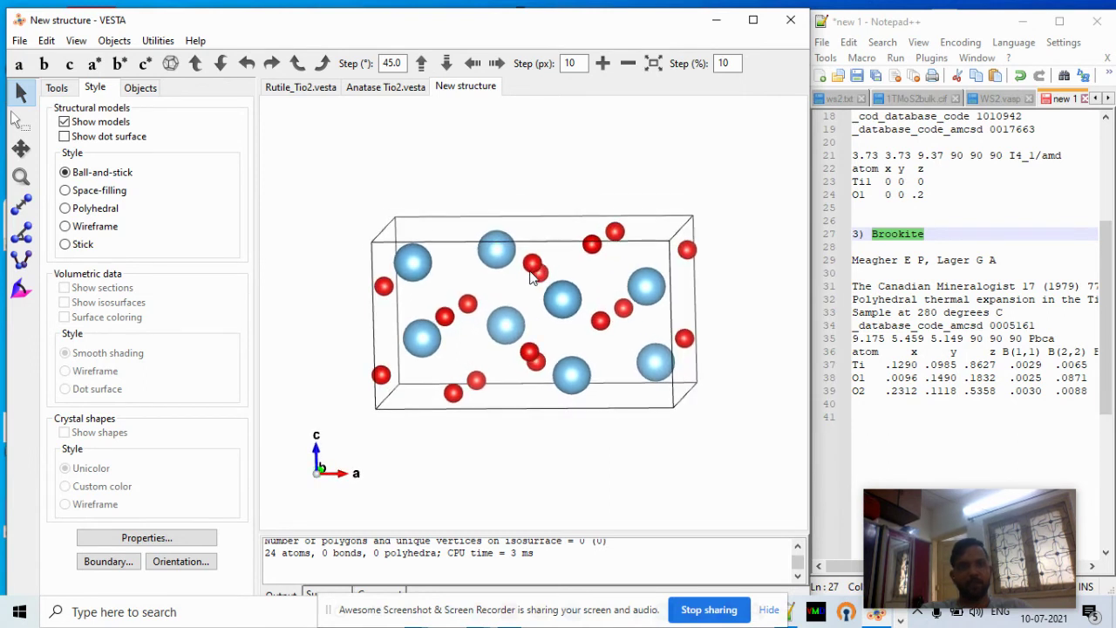
pyautogui.click(138, 88)
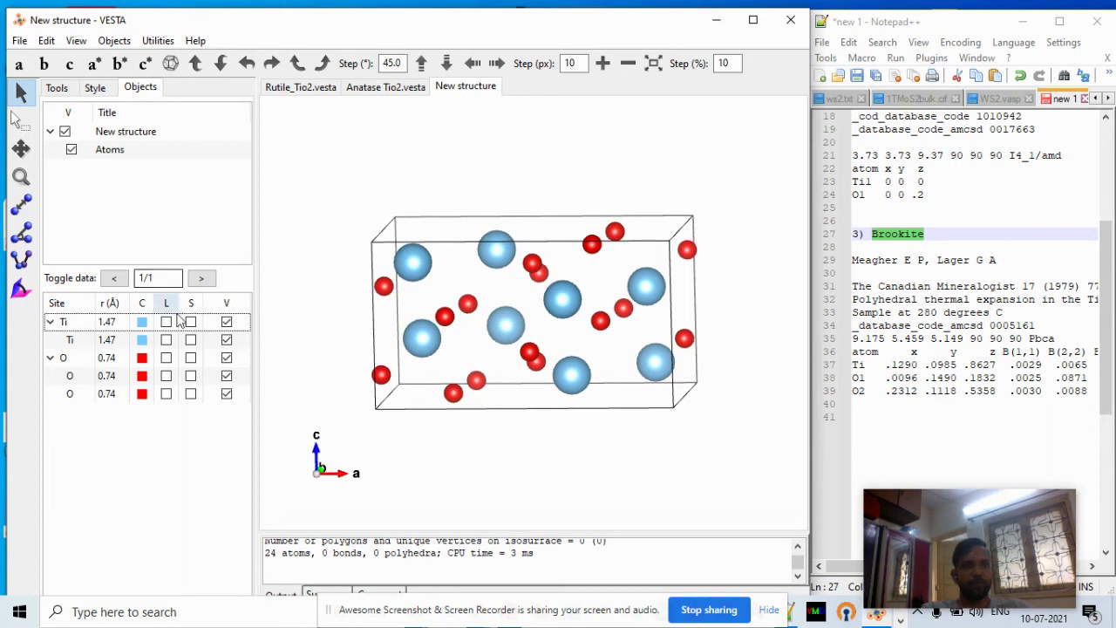
pyautogui.click(166, 322)
pyautogui.click(168, 357)
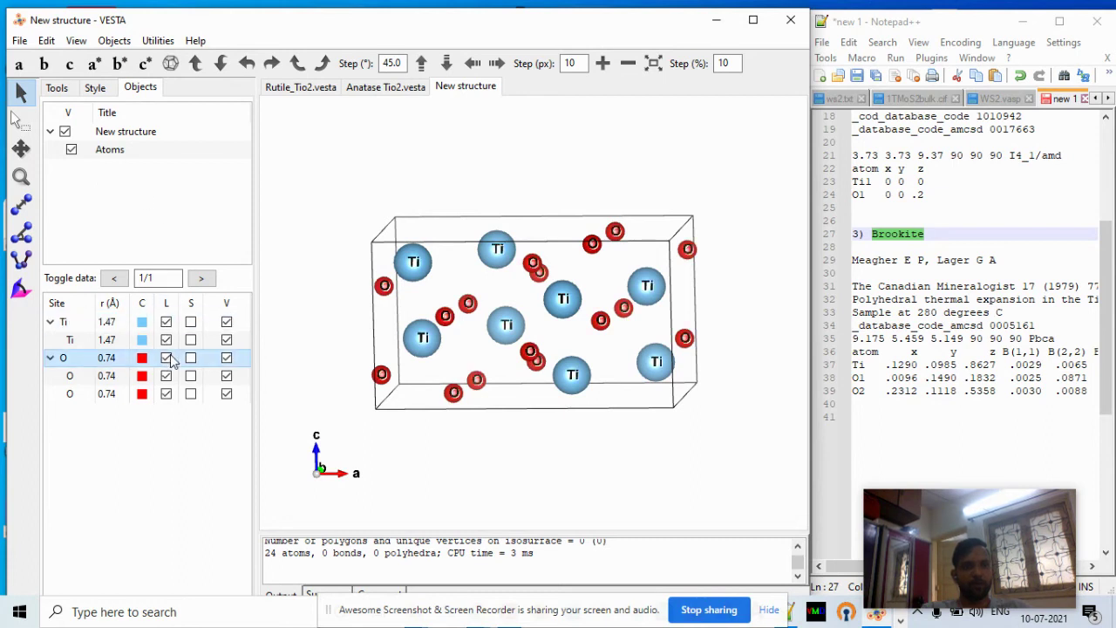
# Define a Ti–O bond with a maximum length of 3 Å and apply it to the brookite structure
pyautogui.click(48, 41)
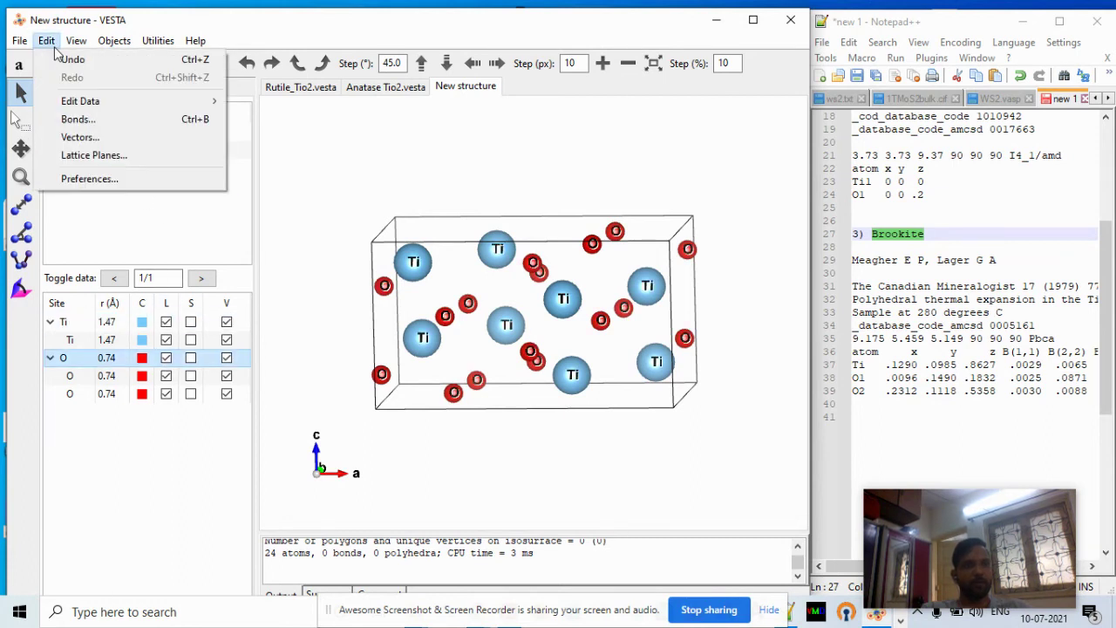
pyautogui.click(89, 119)
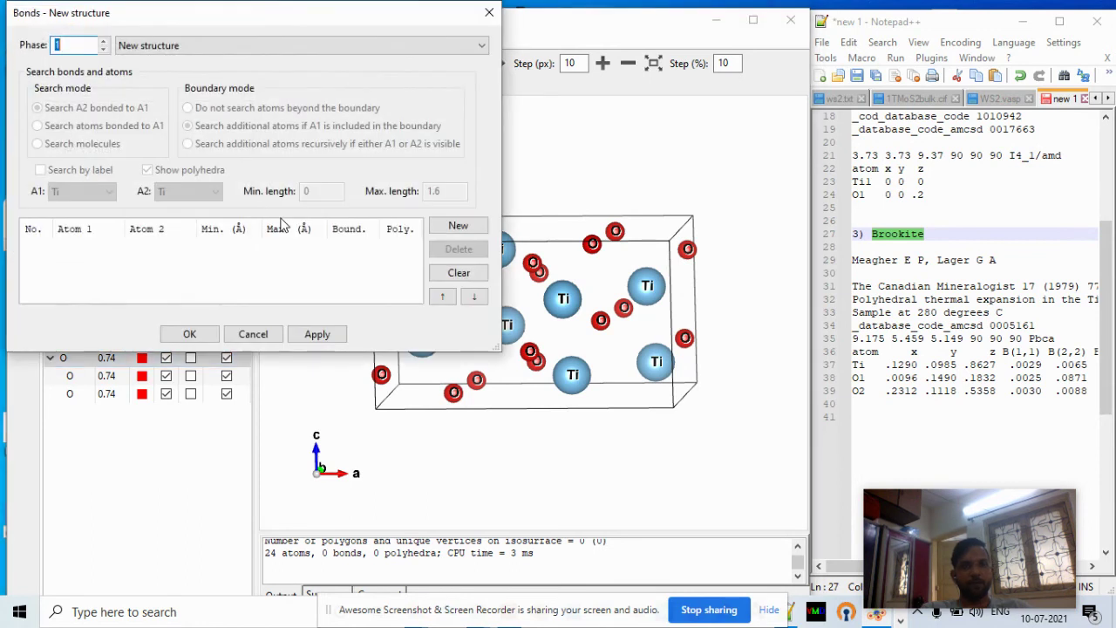
pyautogui.click(458, 225)
pyautogui.click(212, 196)
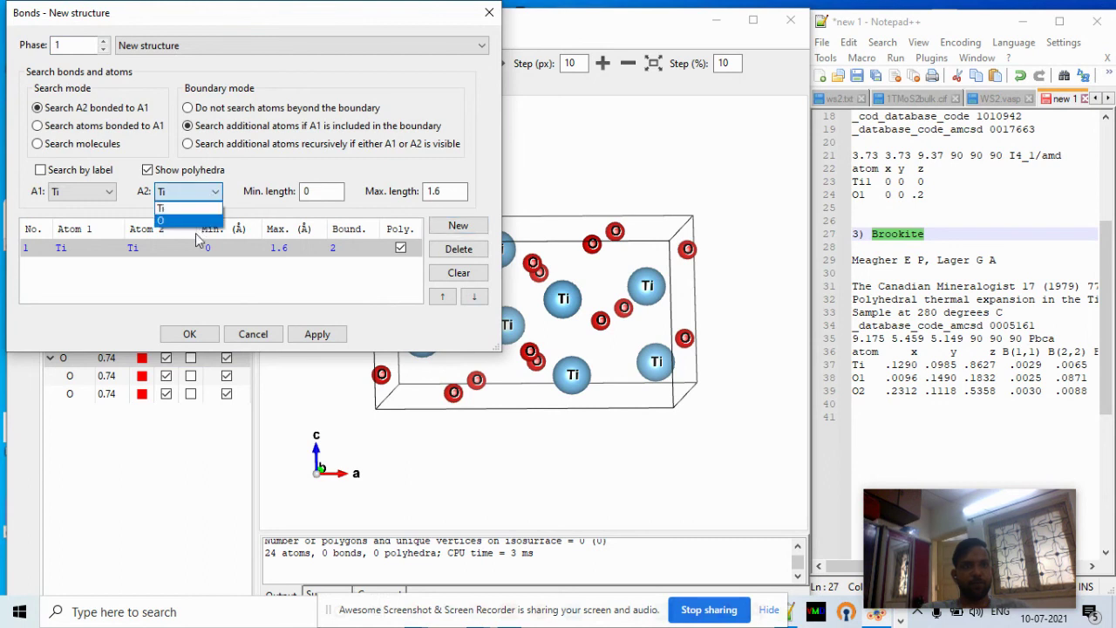
pyautogui.click(187, 221)
pyautogui.doubleClick(458, 192)
pyautogui.press('BackSpace')
pyautogui.write('3')
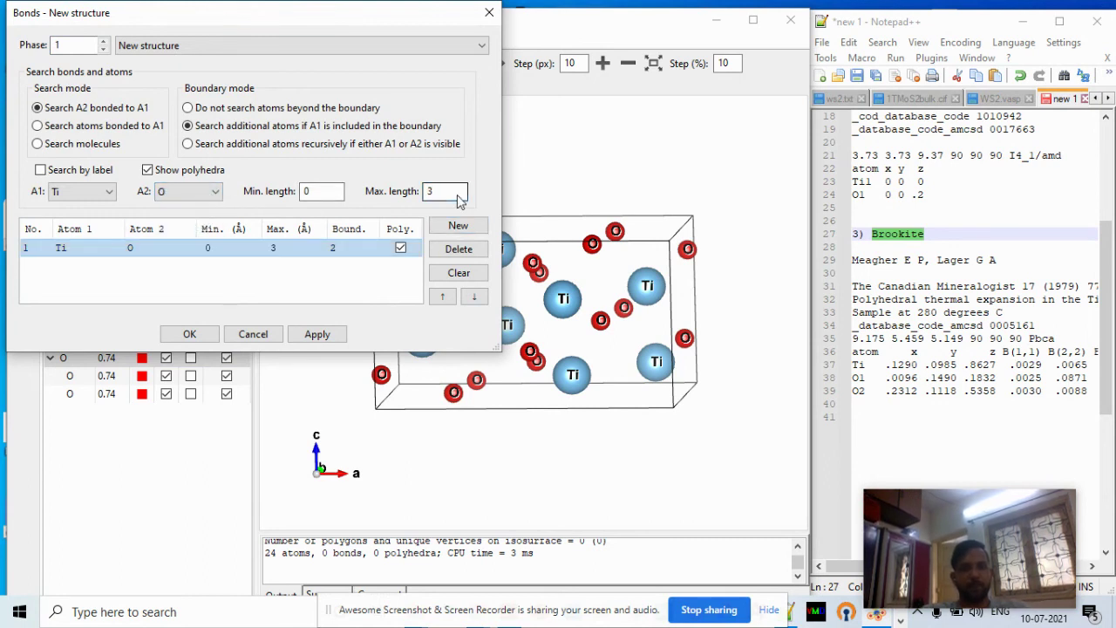
pyautogui.click(323, 339)
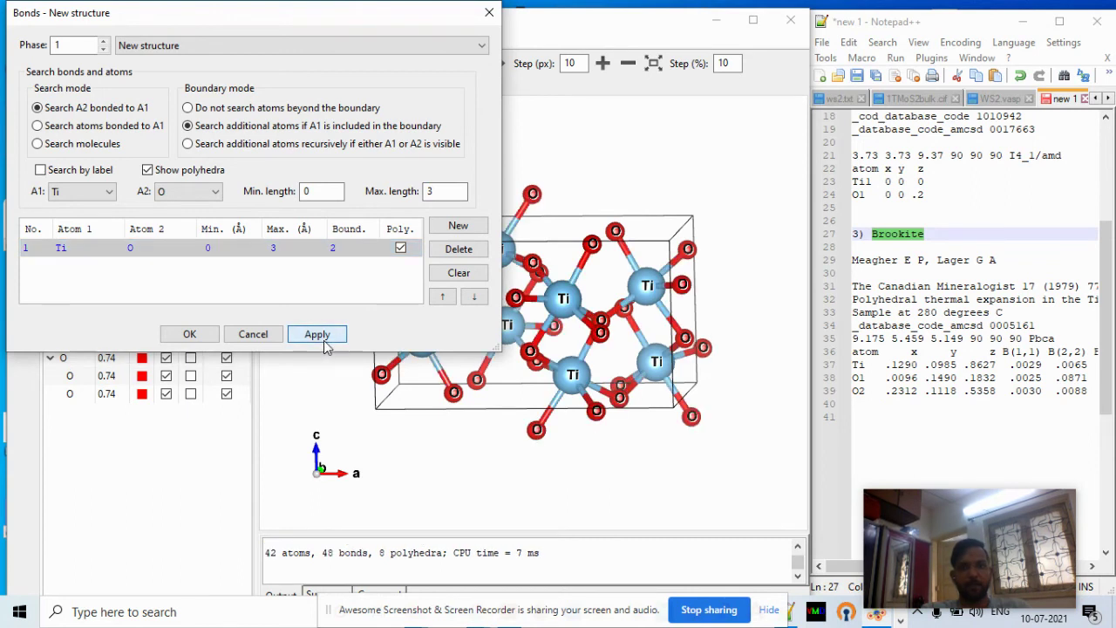
pyautogui.click(189, 333)
# Save the brookite structure in VESTA format as Brookite Tio2 in the VESTA-BASED Structure folder
pyautogui.moveTo(522, 295); pyautogui.dragTo(555, 262)
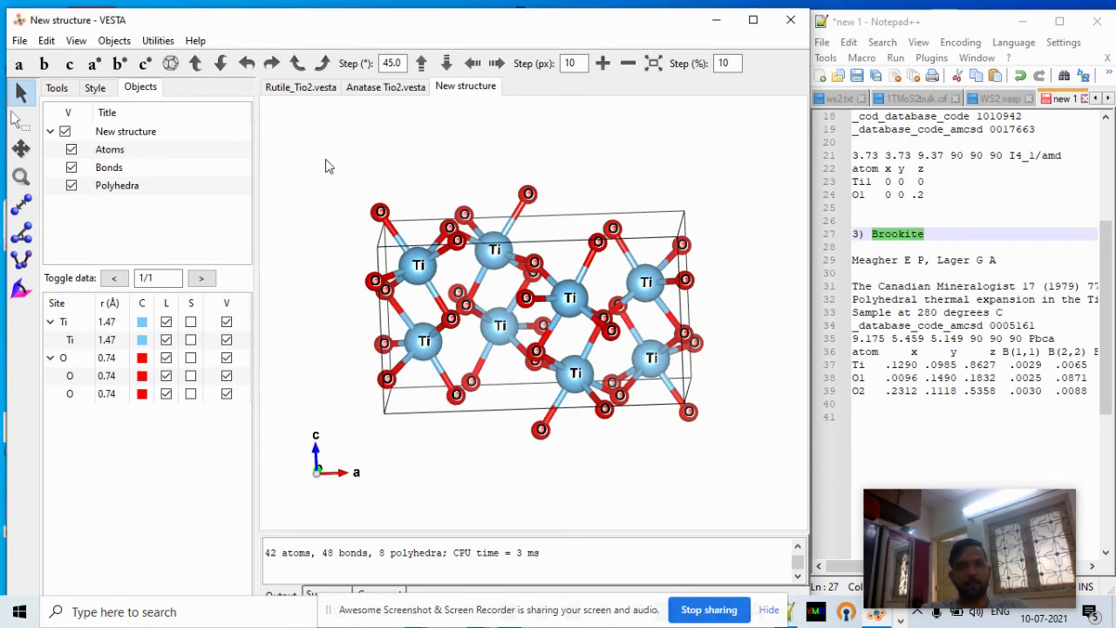
pyautogui.click(24, 42)
pyautogui.click(61, 161)
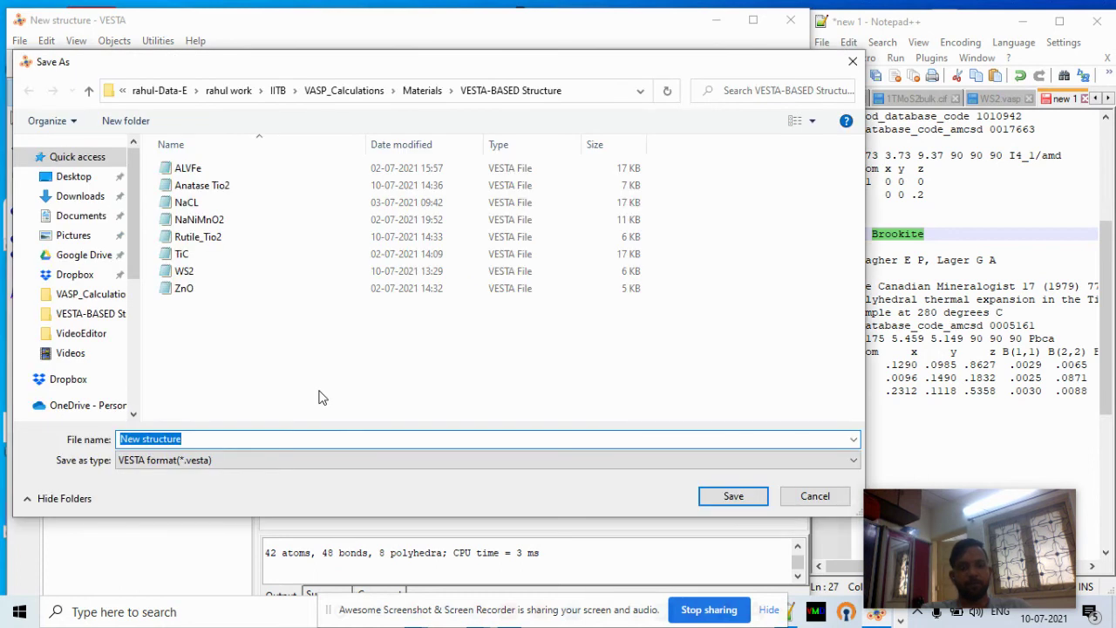
pyautogui.write('Brookite')
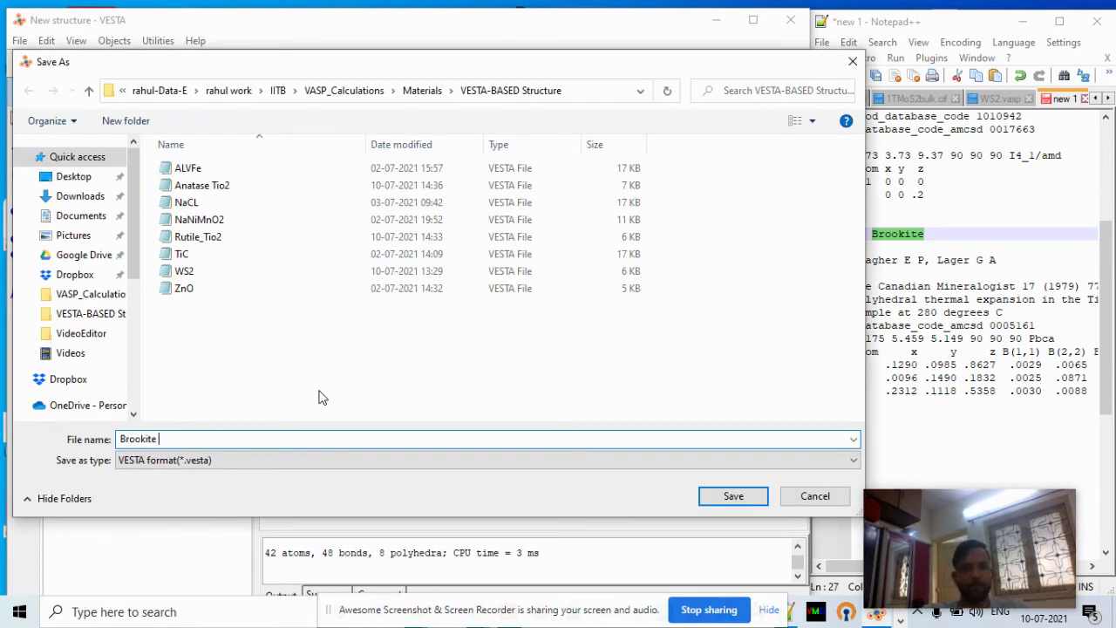
pyautogui.write('Tio2')
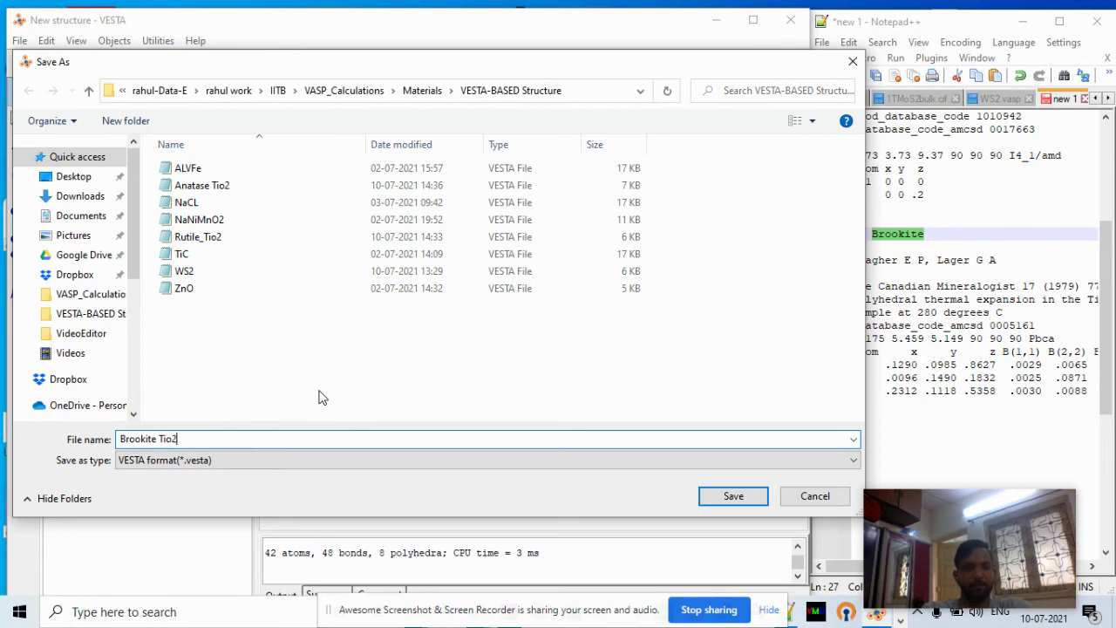
pyautogui.press('Return')
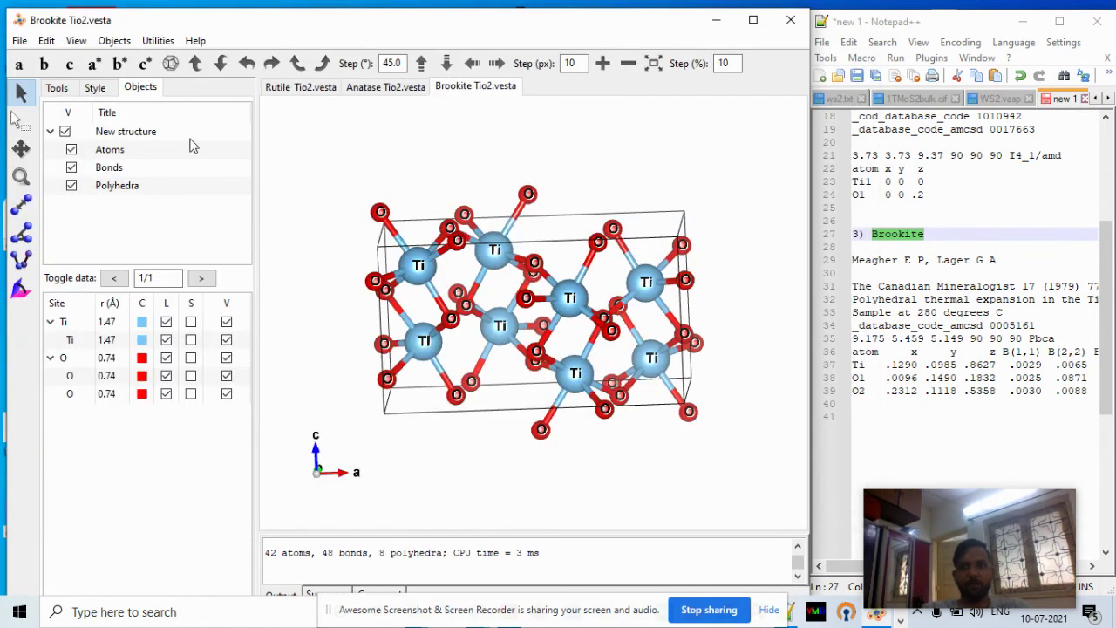
# Export the brookite structure as the VASP file Brookite Tio2 with fractional coordinates
pyautogui.click(19, 40)
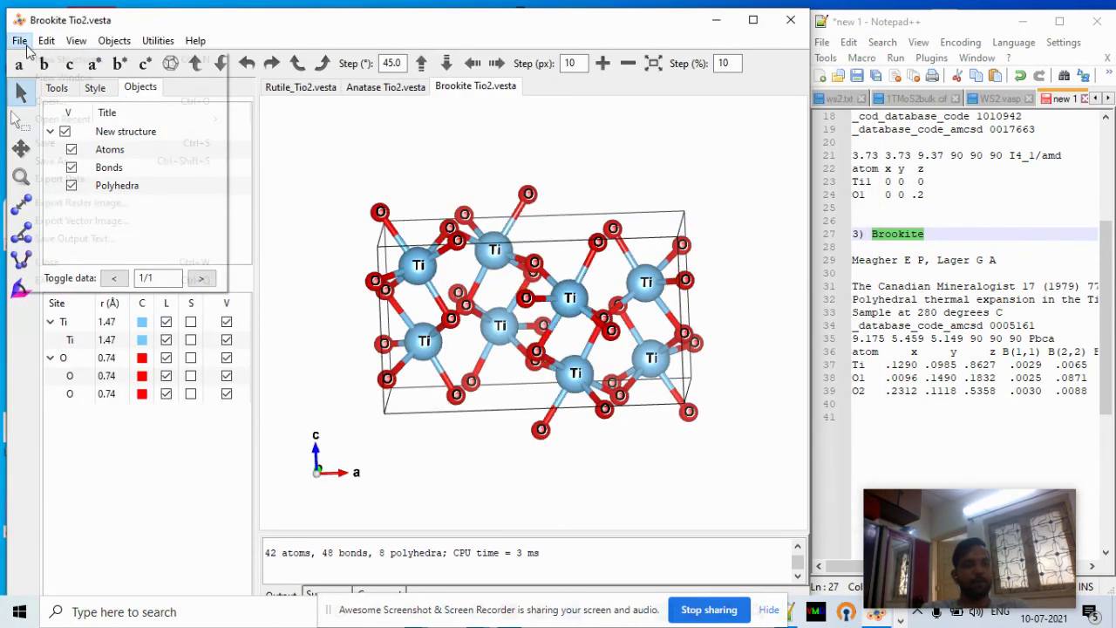
pyautogui.click(75, 178)
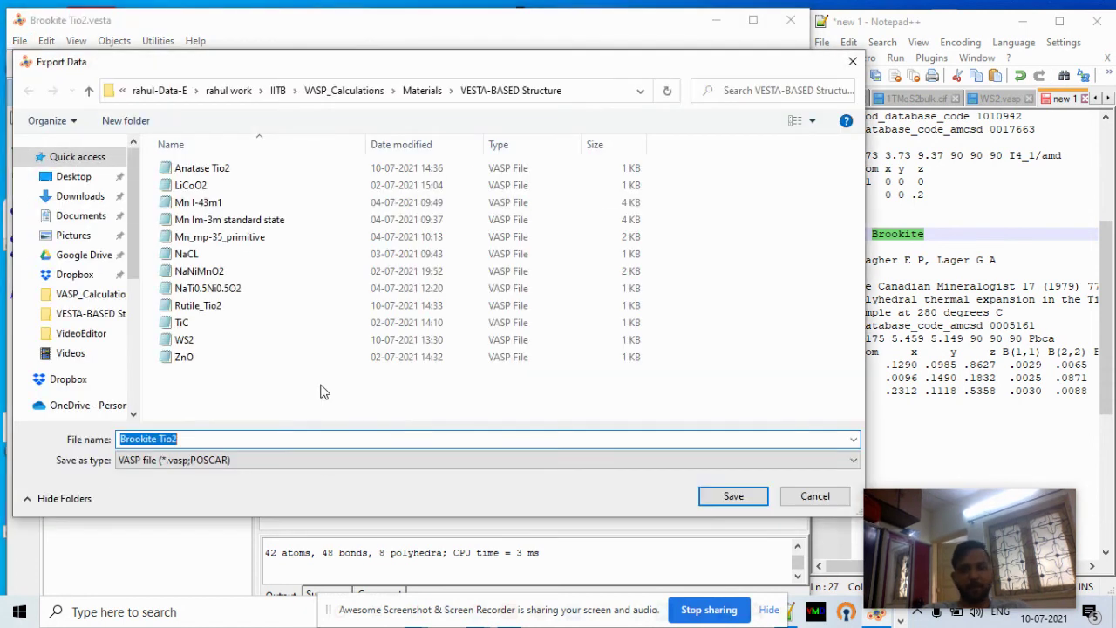
pyautogui.press('Return')
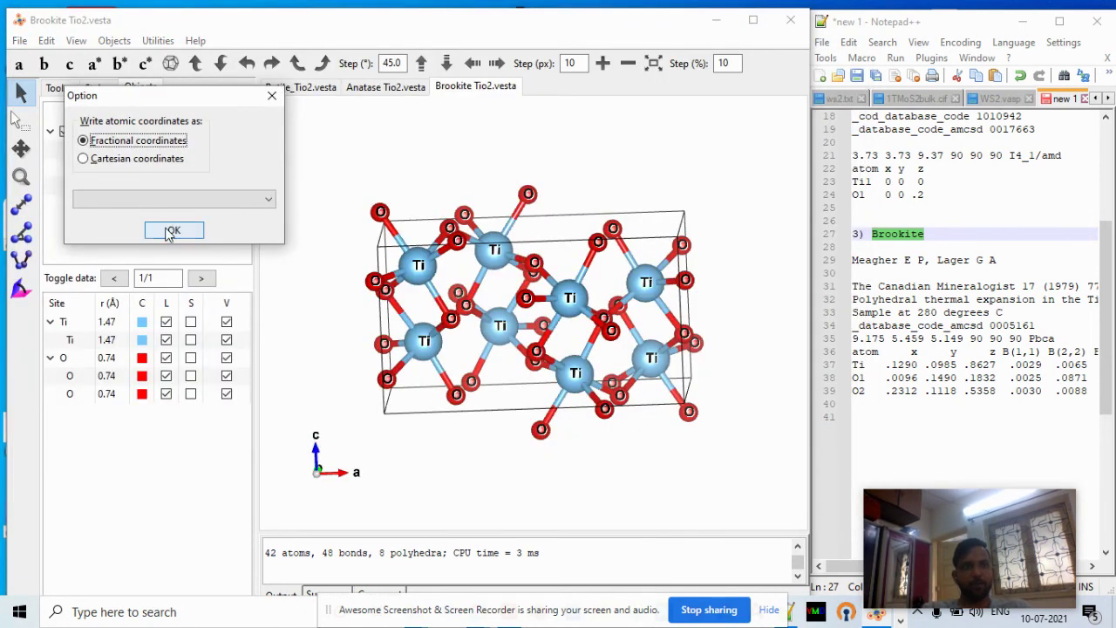
pyautogui.click(172, 232)
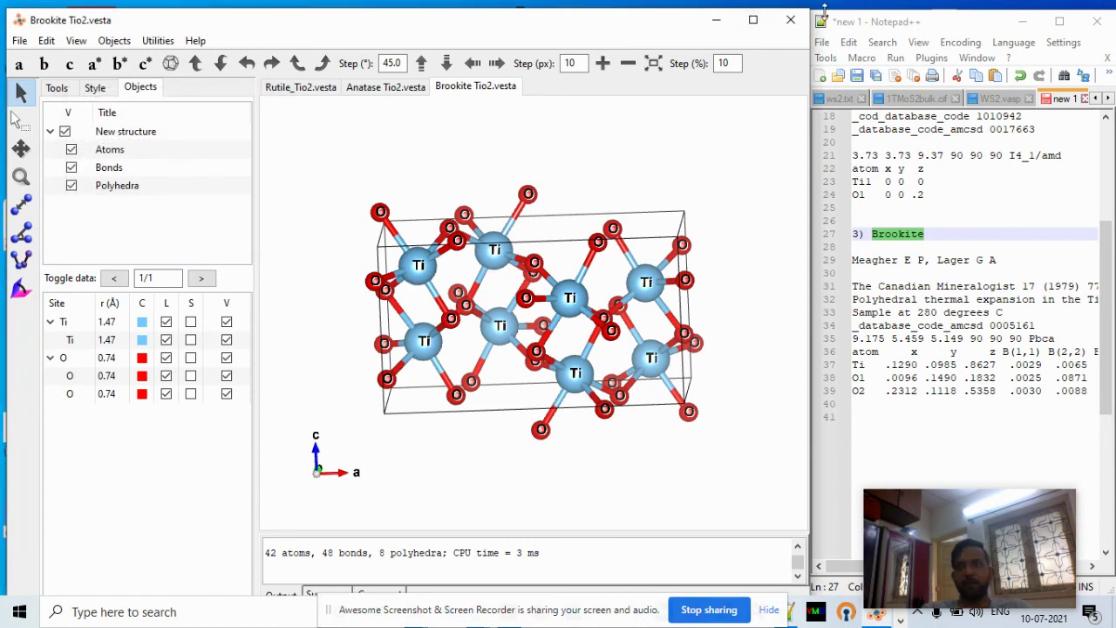
# Switch to File Explorer's VESTA-BASED Structure folder and open the Anatase Tio2, Rutile_Tio2 and Brookite Tio2 VASP files in Notepad++
pyautogui.click(1059, 20)
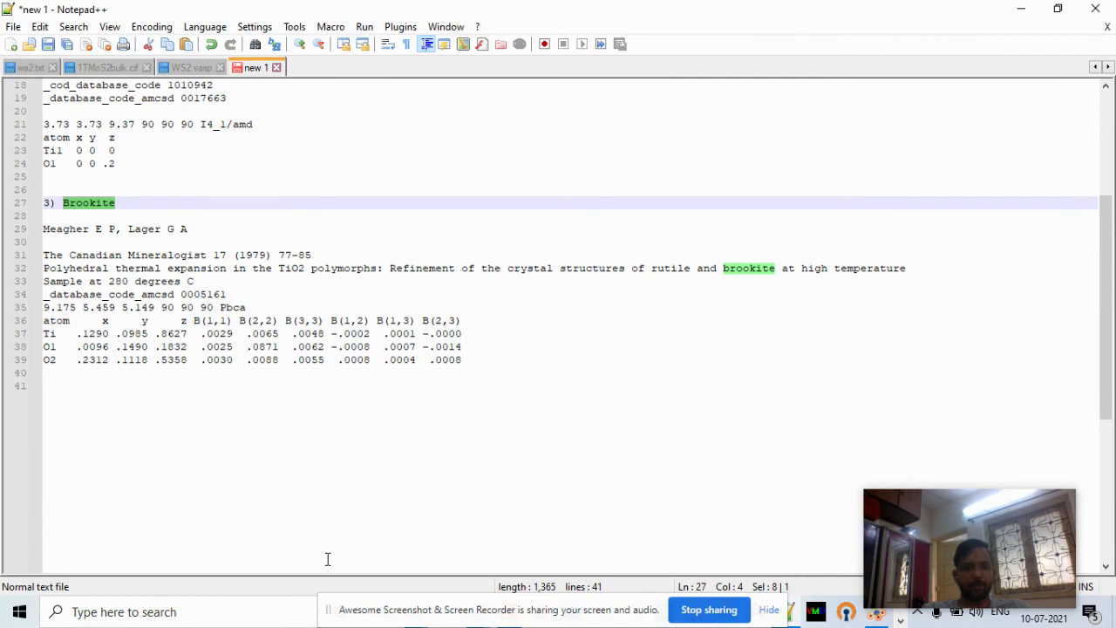
pyautogui.moveTo(351, 610); pyautogui.dragTo(460, 621)
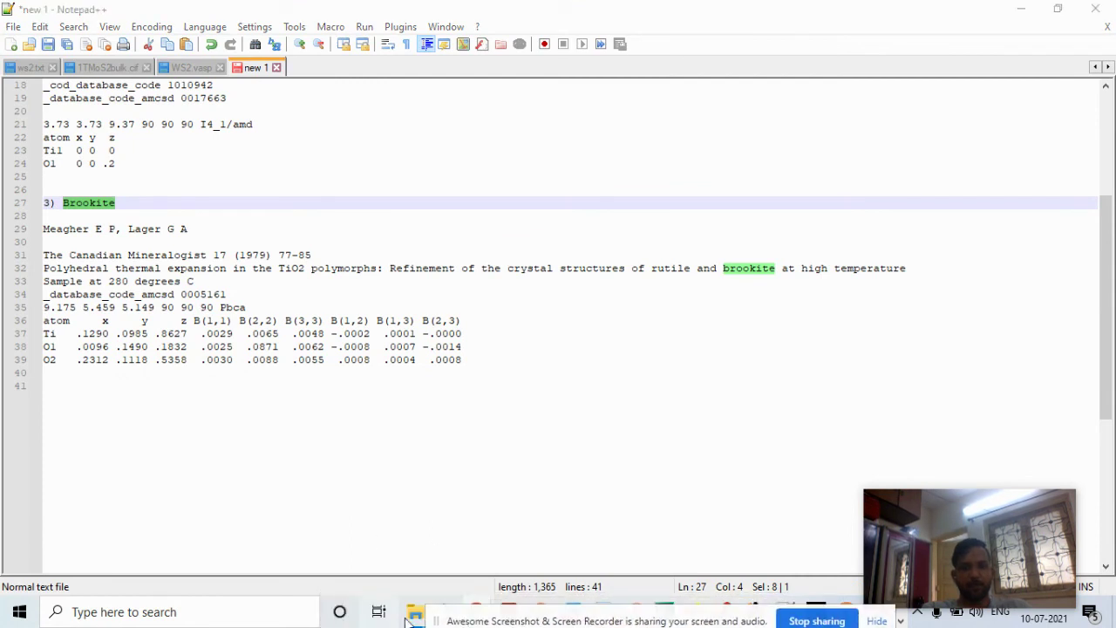
pyautogui.moveTo(414, 611)
pyautogui.click(427, 550)
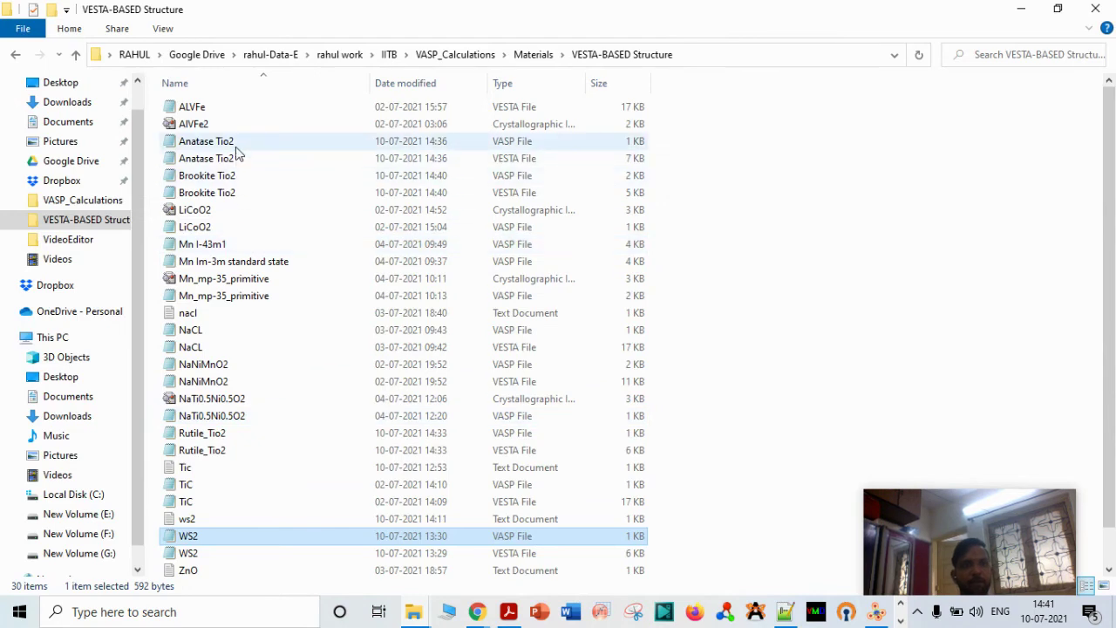
pyautogui.click(235, 145)
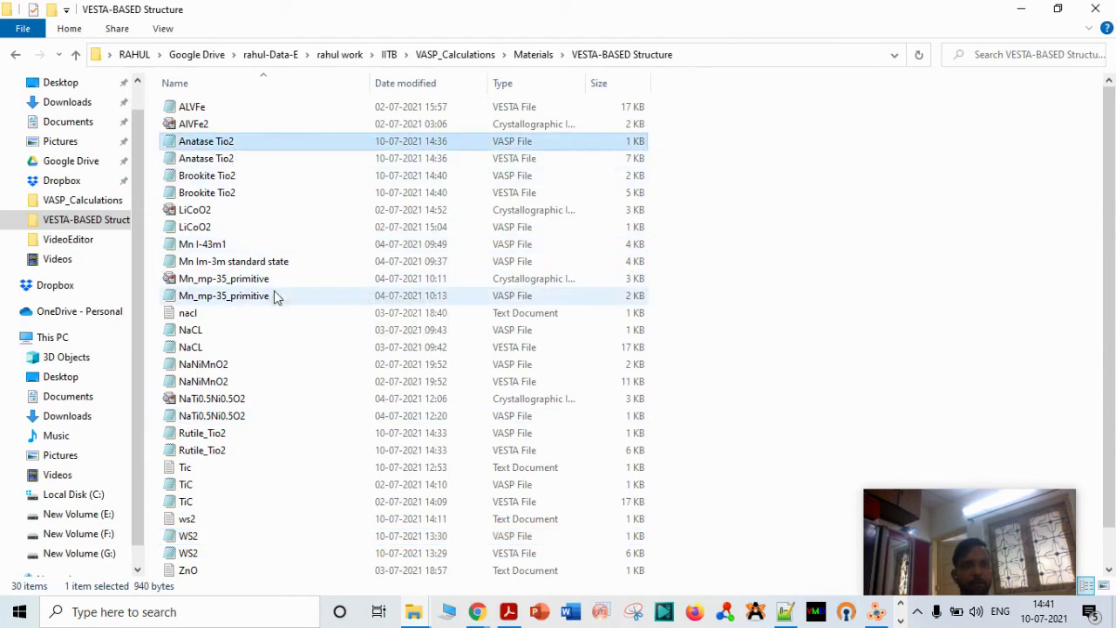
pyautogui.keyDown('ctrl'); pyautogui.click(232, 434); pyautogui.keyUp('ctrl')
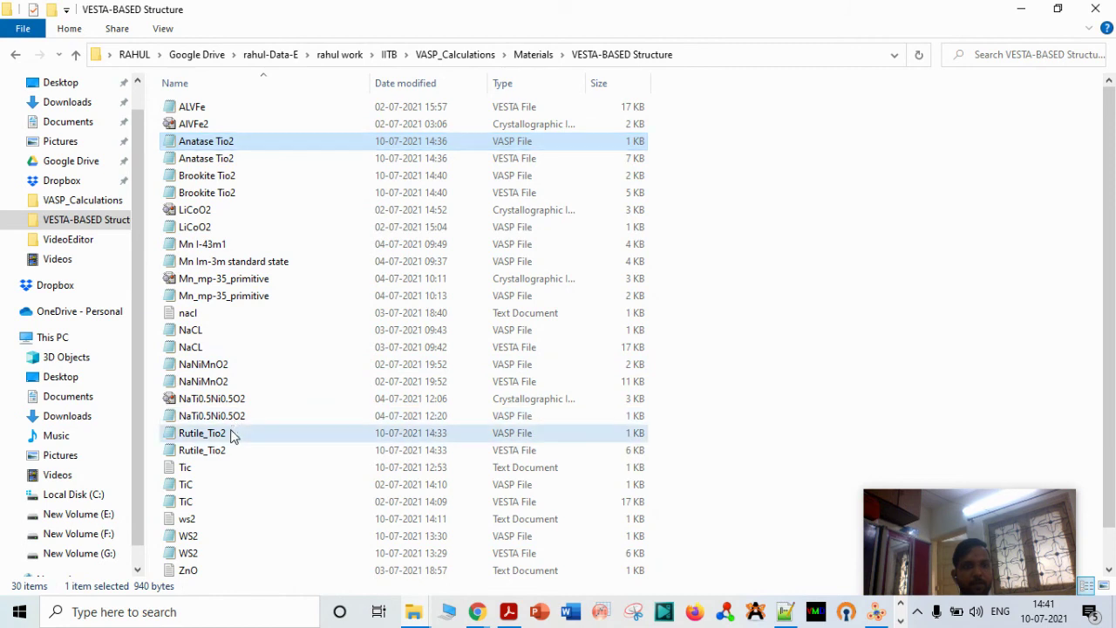
pyautogui.keyDown('ctrl'); pyautogui.click(224, 182); pyautogui.keyUp('ctrl')
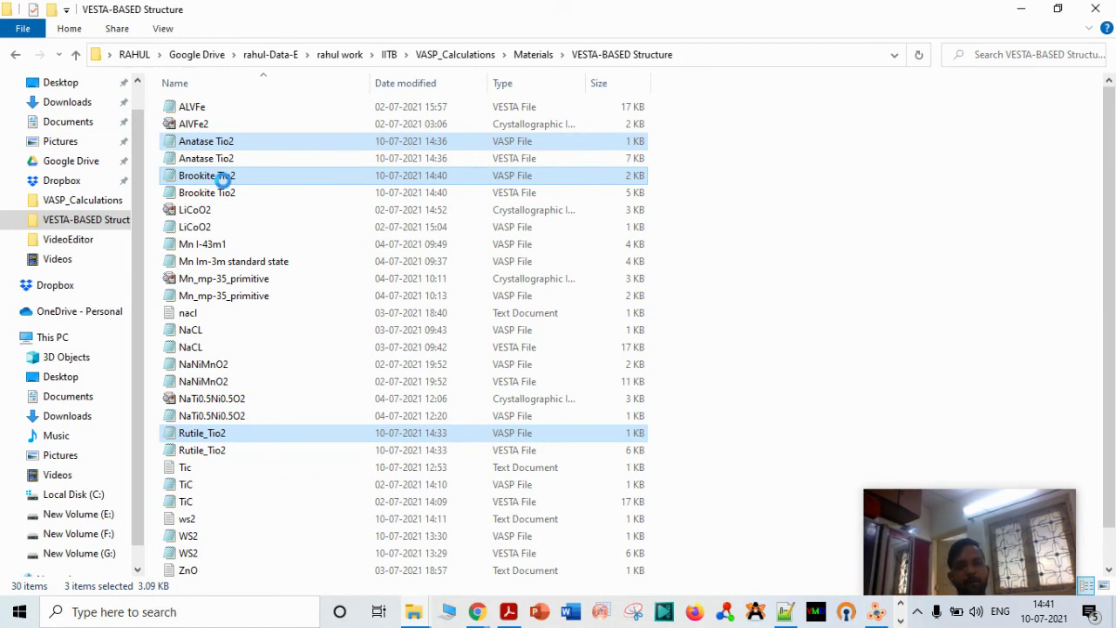
pyautogui.rightClick(224, 177)
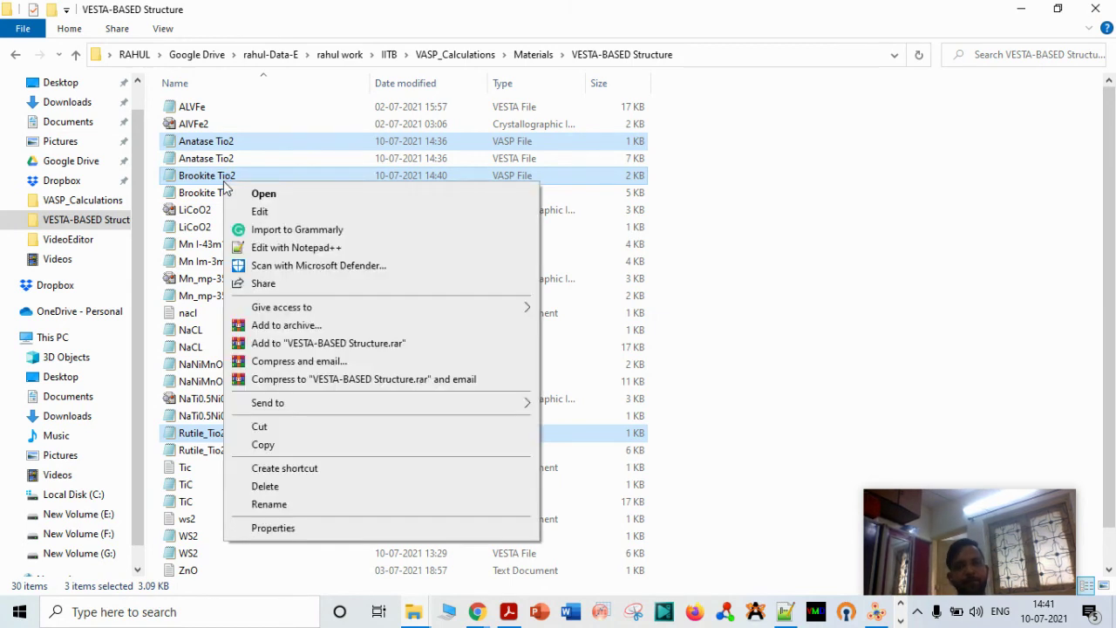
pyautogui.click(284, 249)
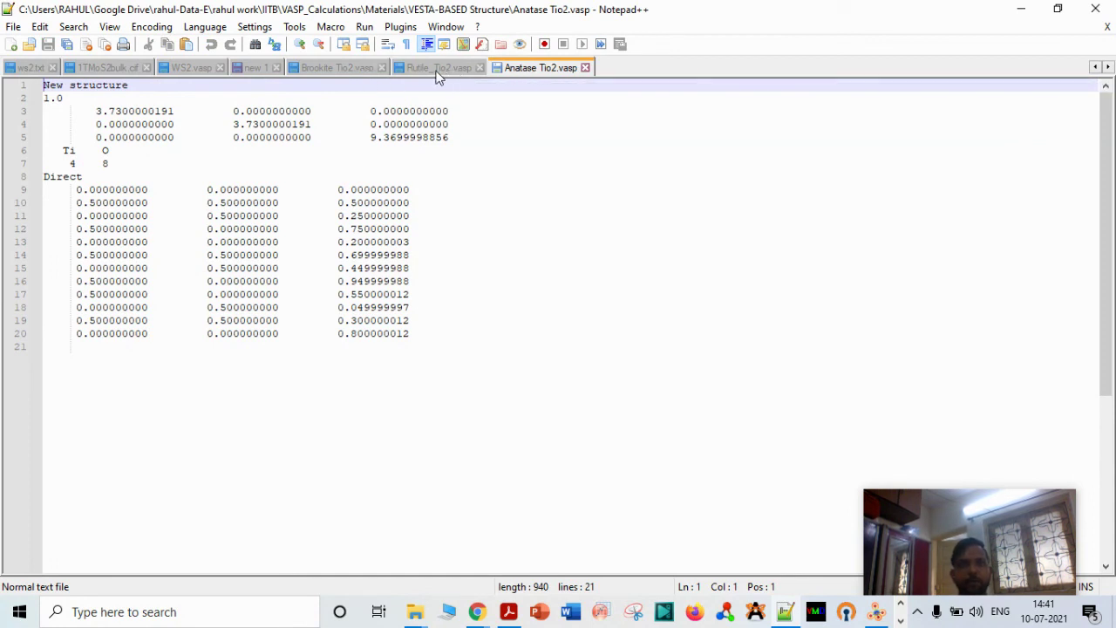
# Reorder the opened VASP files as rutile, anatase, brookite and compare their lattice vectors and atom coordinates
pyautogui.moveTo(438, 70); pyautogui.dragTo(362, 68)
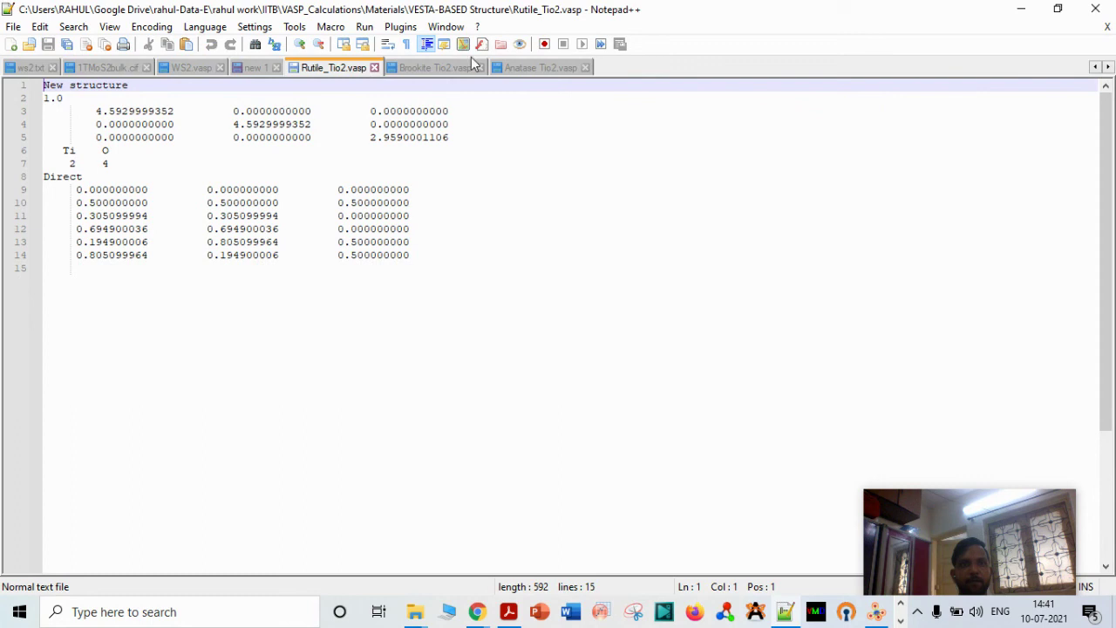
pyautogui.moveTo(521, 66); pyautogui.dragTo(441, 76)
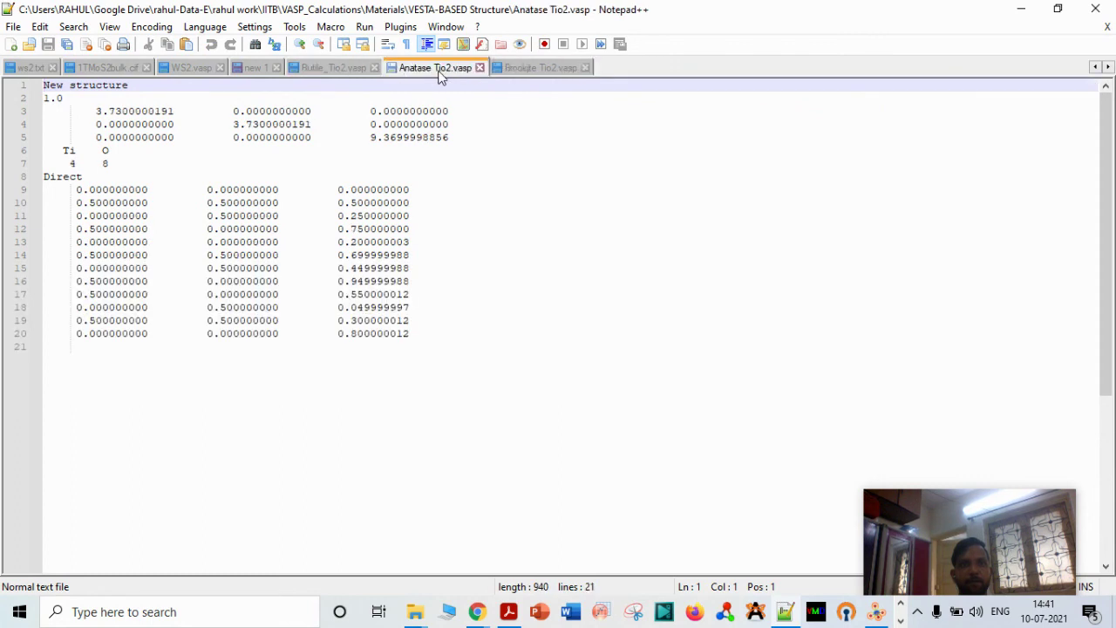
pyautogui.click(334, 70)
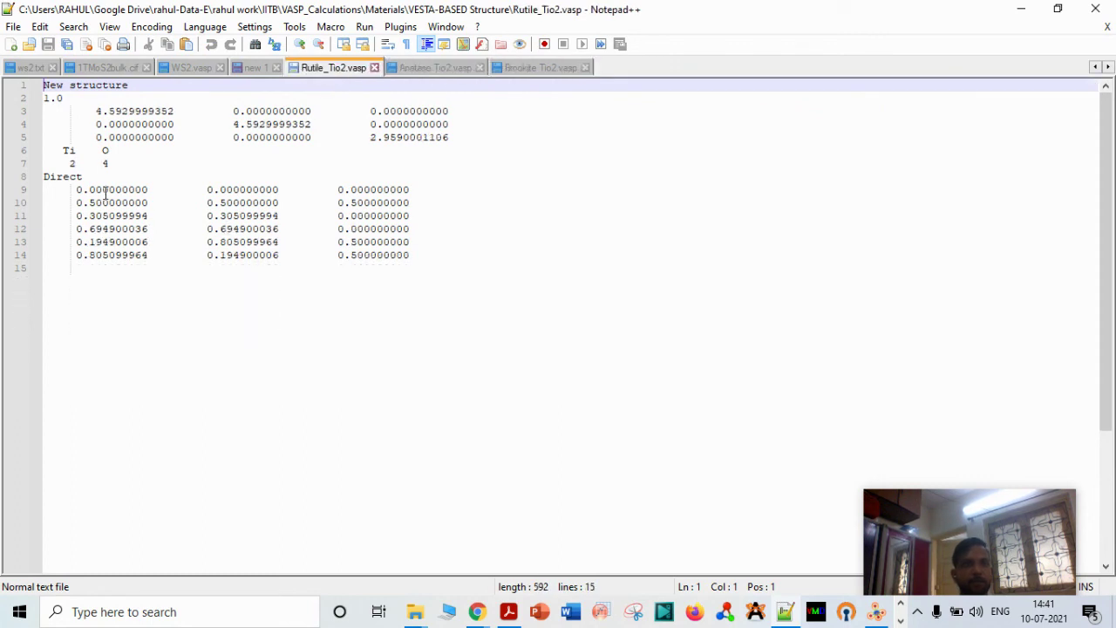
pyautogui.click(409, 69)
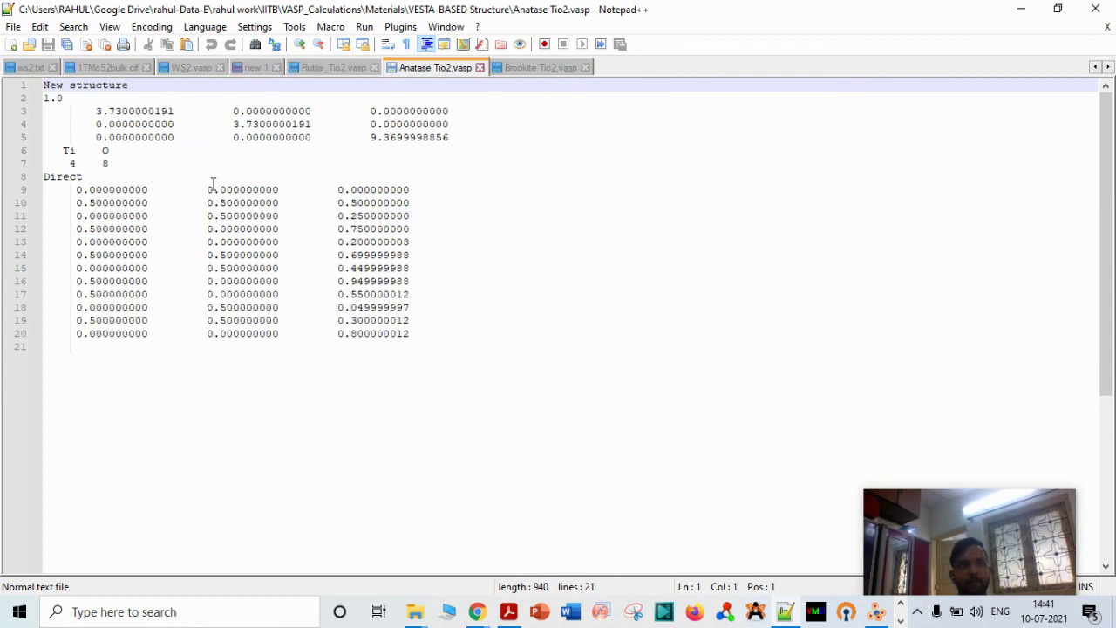
pyautogui.click(332, 68)
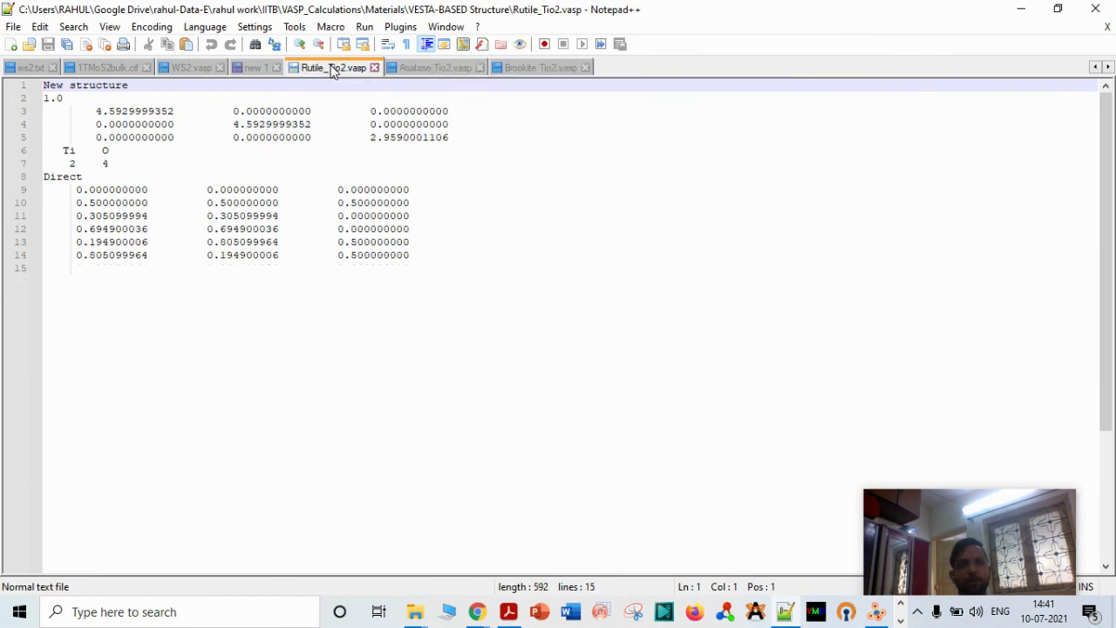
pyautogui.click(436, 67)
pyautogui.click(536, 67)
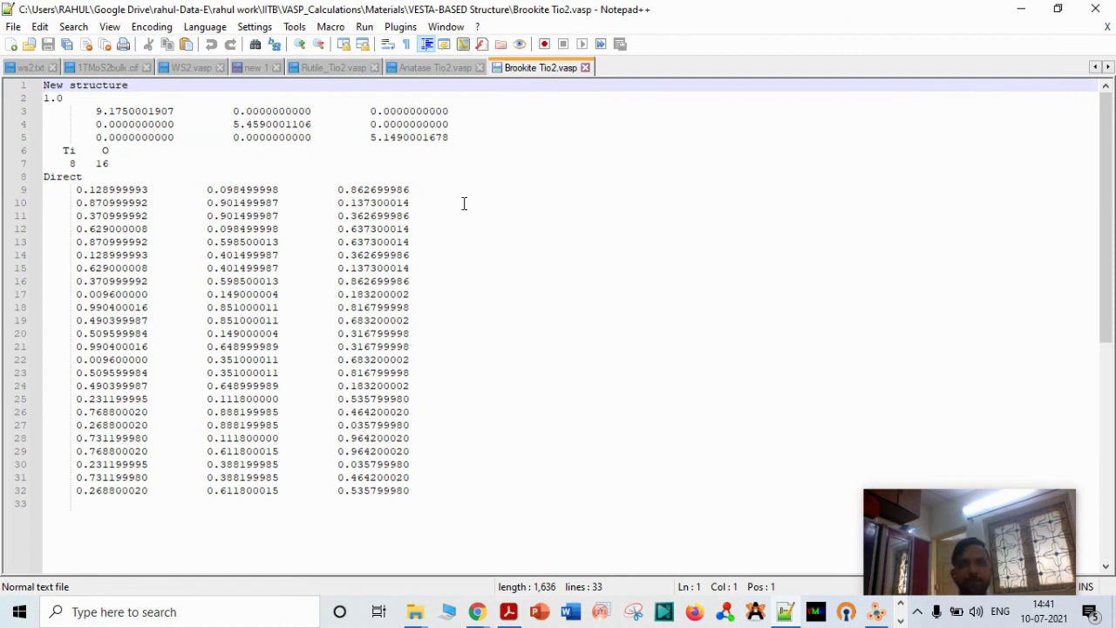
# Switch back to VESTA, view the brookite model in the maximized window, and minimize the program
pyautogui.click(1015, 15)
pyautogui.click(876, 612)
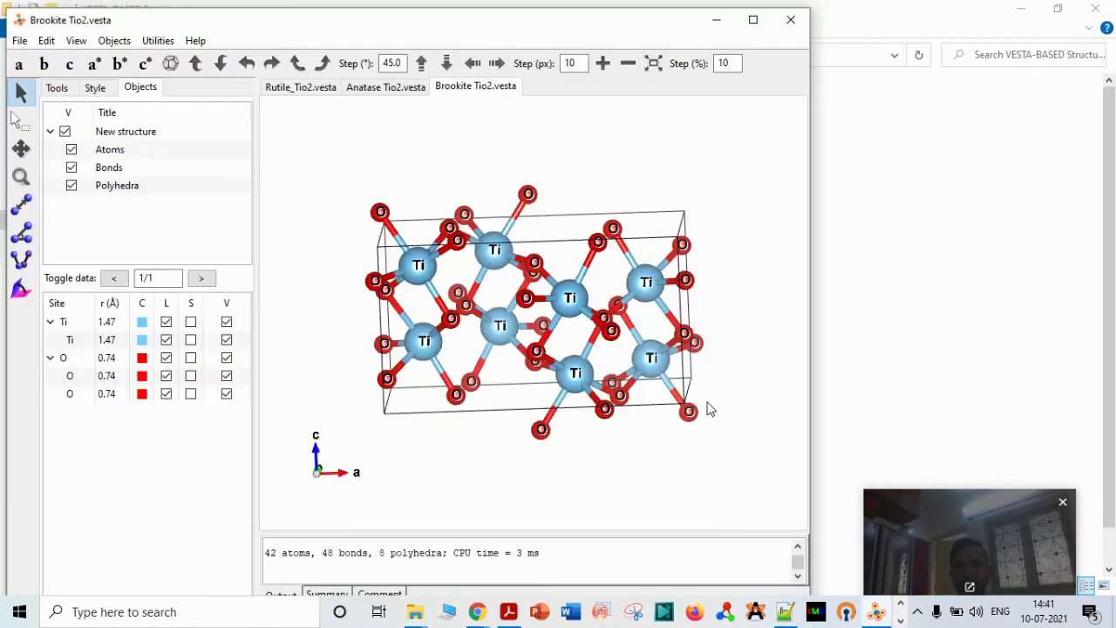
pyautogui.click(750, 17)
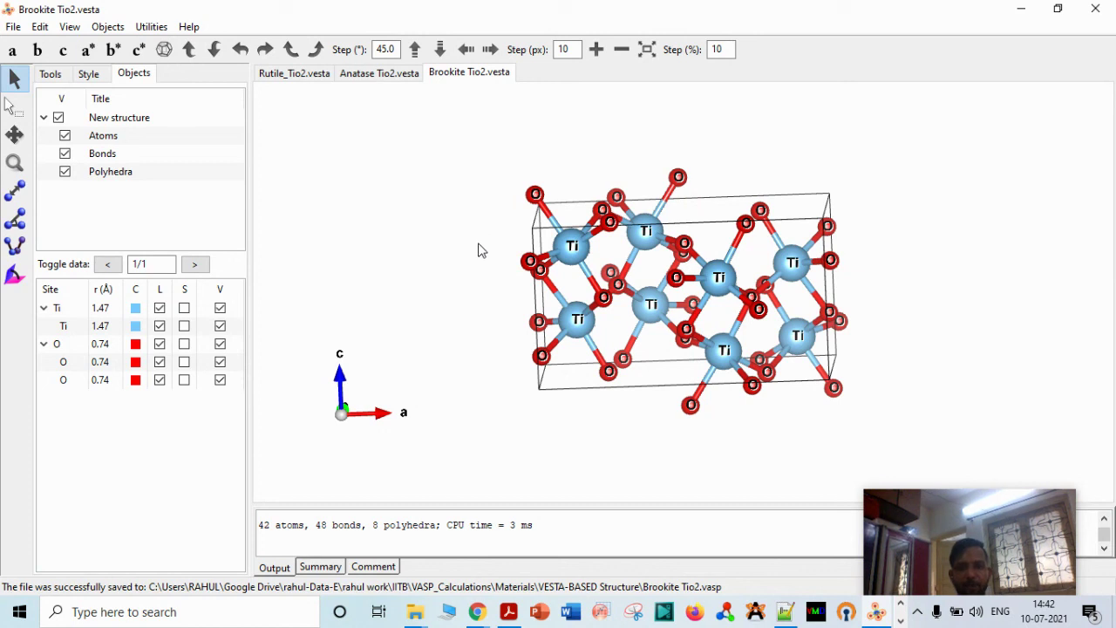
pyautogui.click(1021, 8)
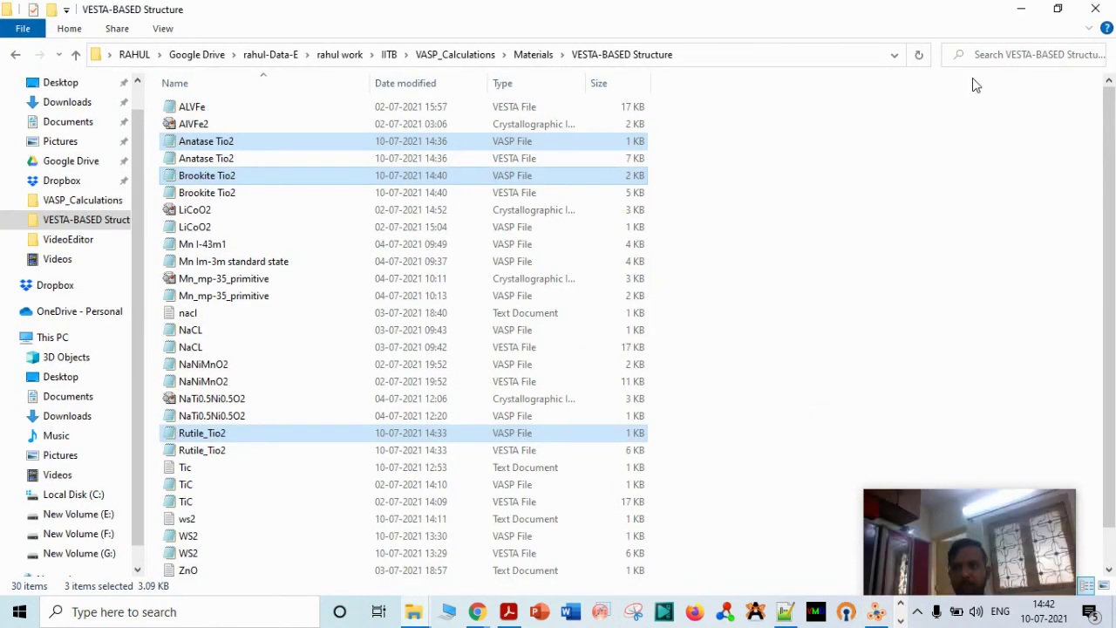